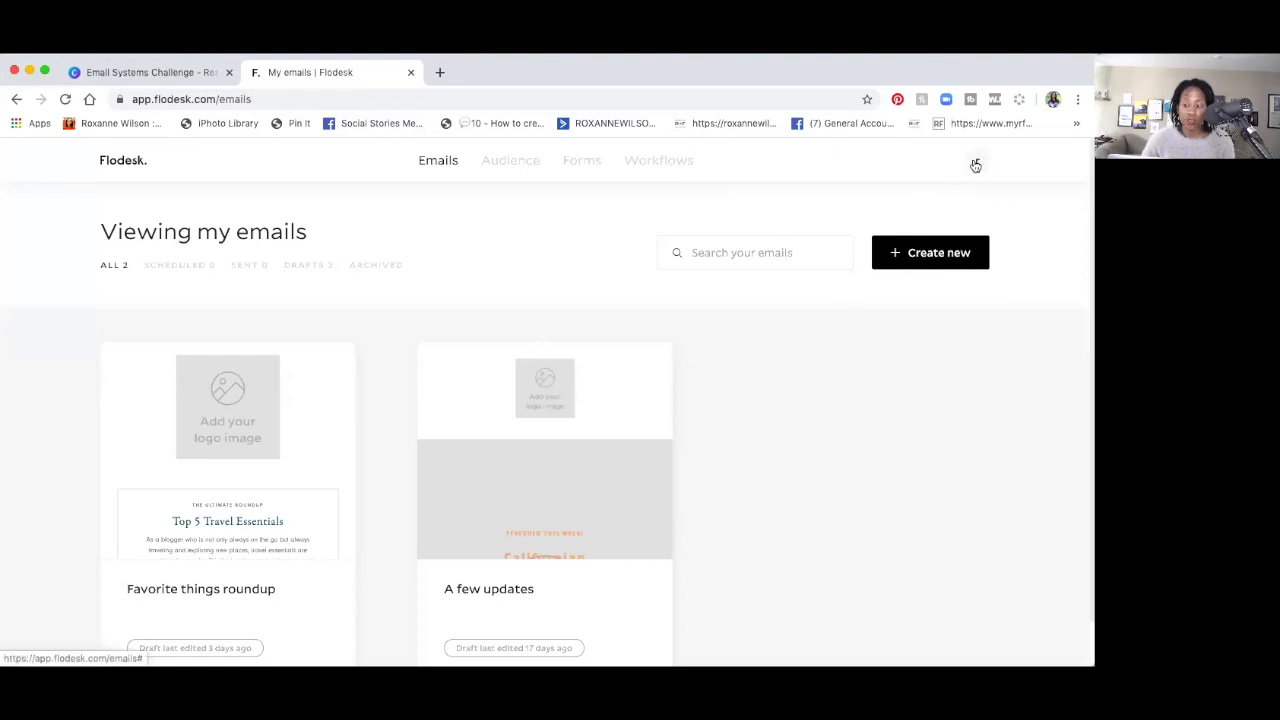
In Brand preferences, upload 'Roxtalks presents logo 2.png' (found by searching 'logo .png') as the brand logo.
click(976, 163)
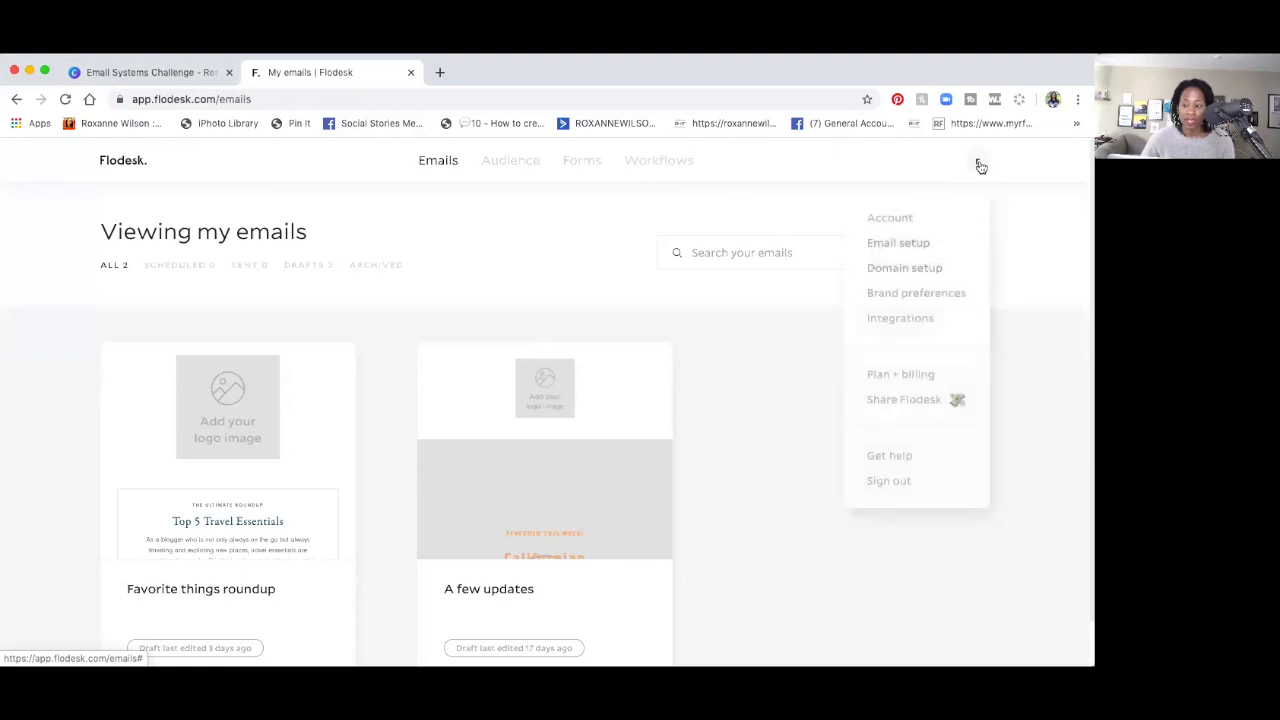
click(946, 293)
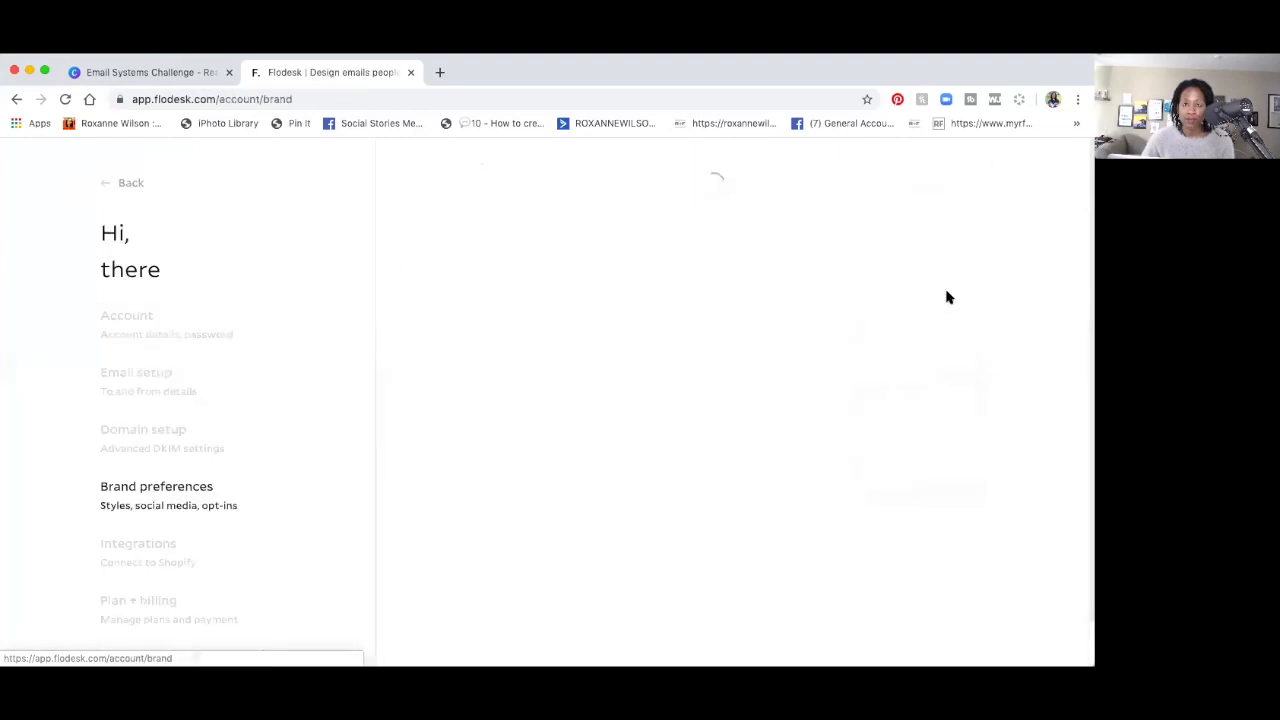
mouse_move(537, 420)
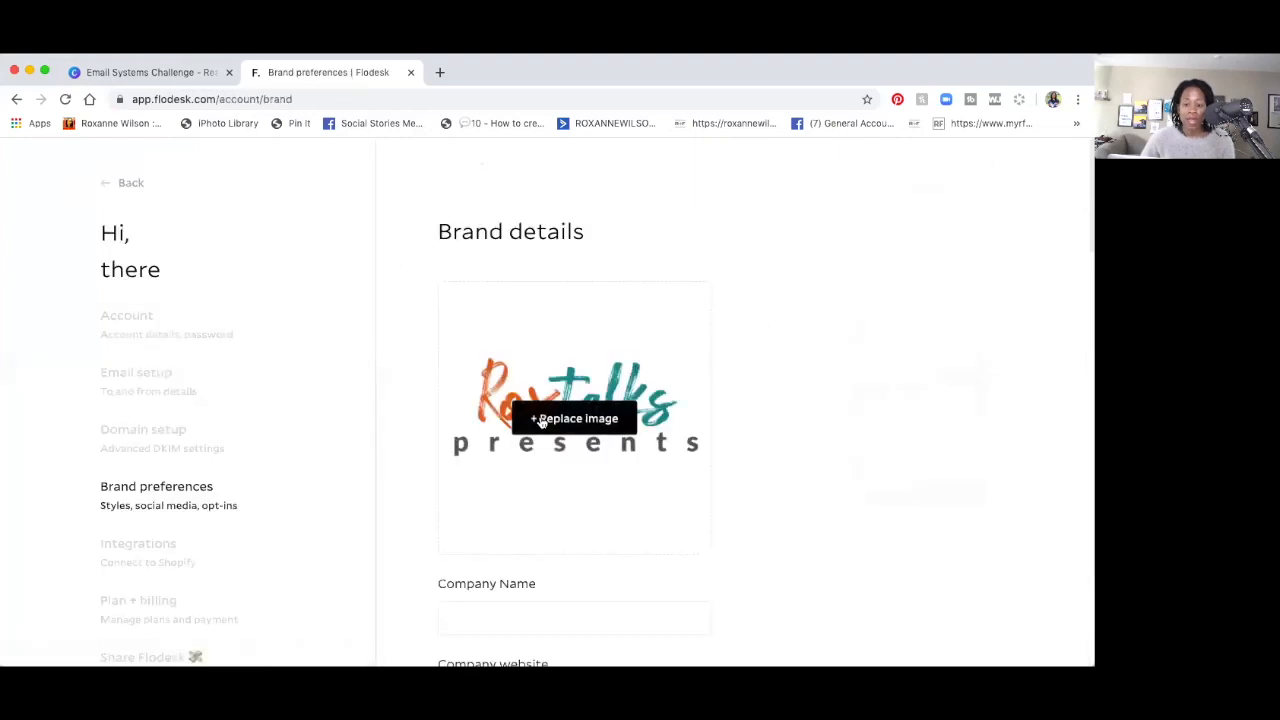
click(543, 419)
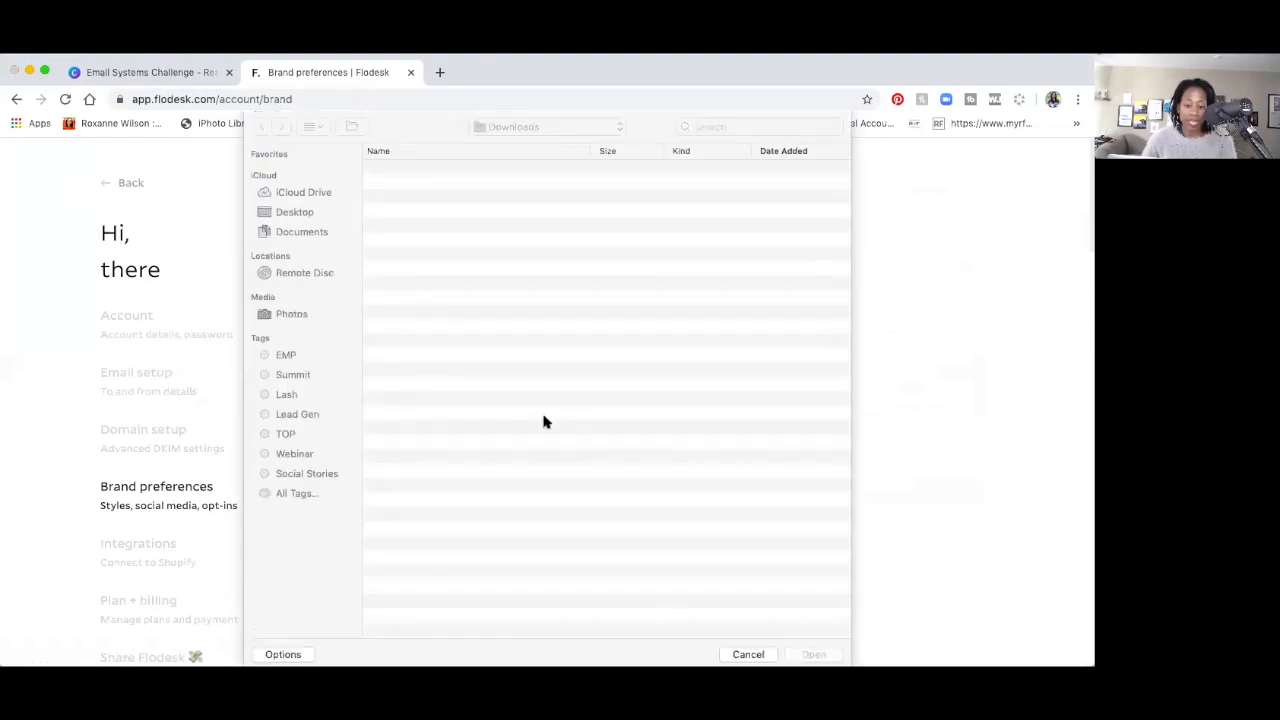
click(716, 128)
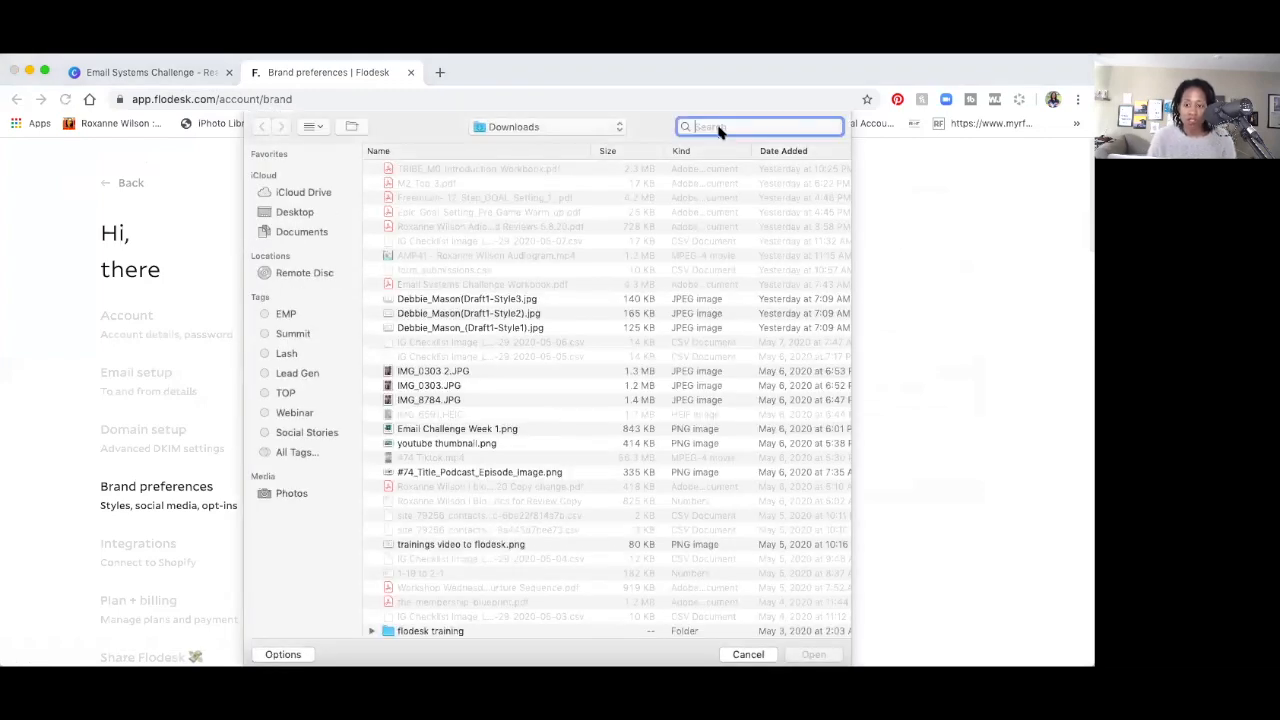
text(log)
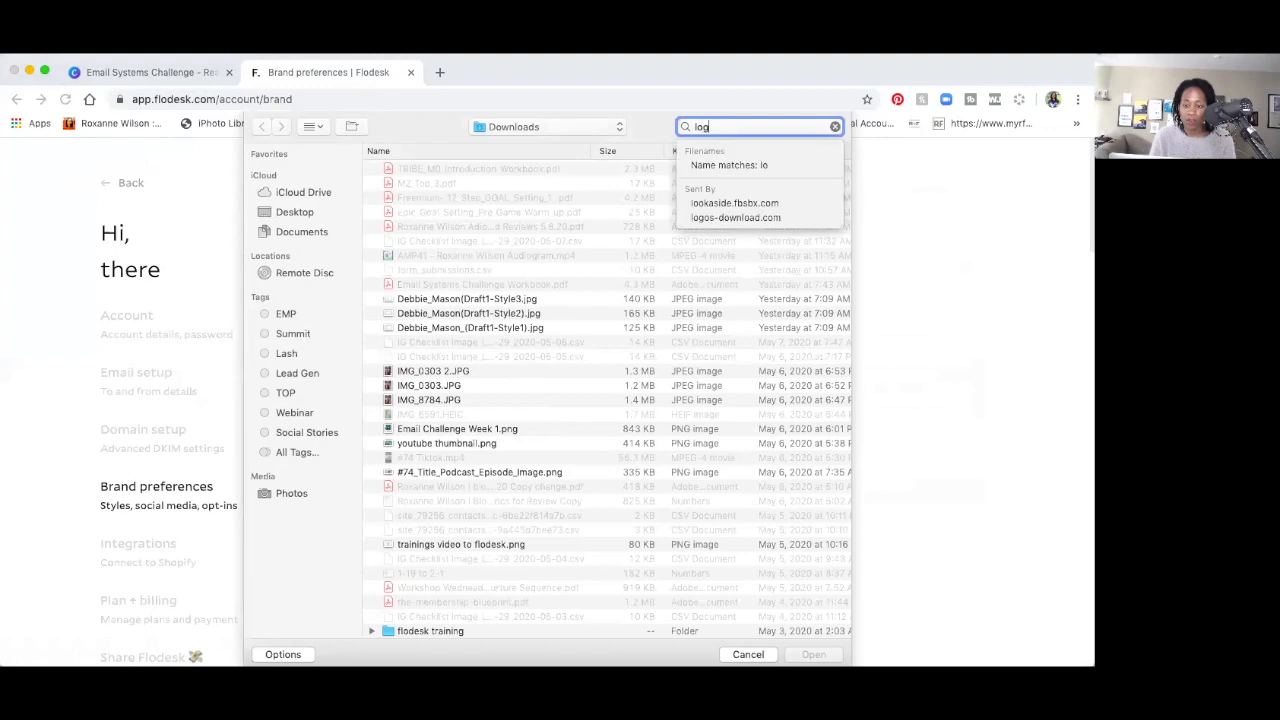
text(o .png)
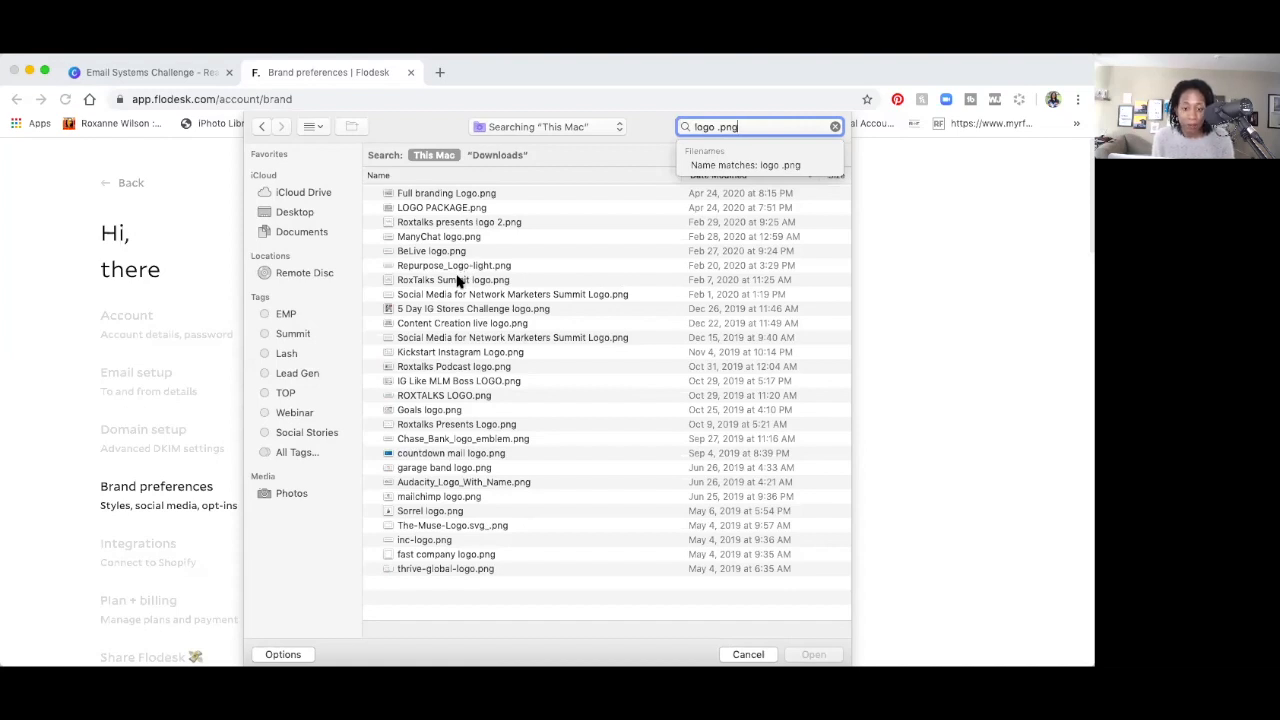
click(457, 224)
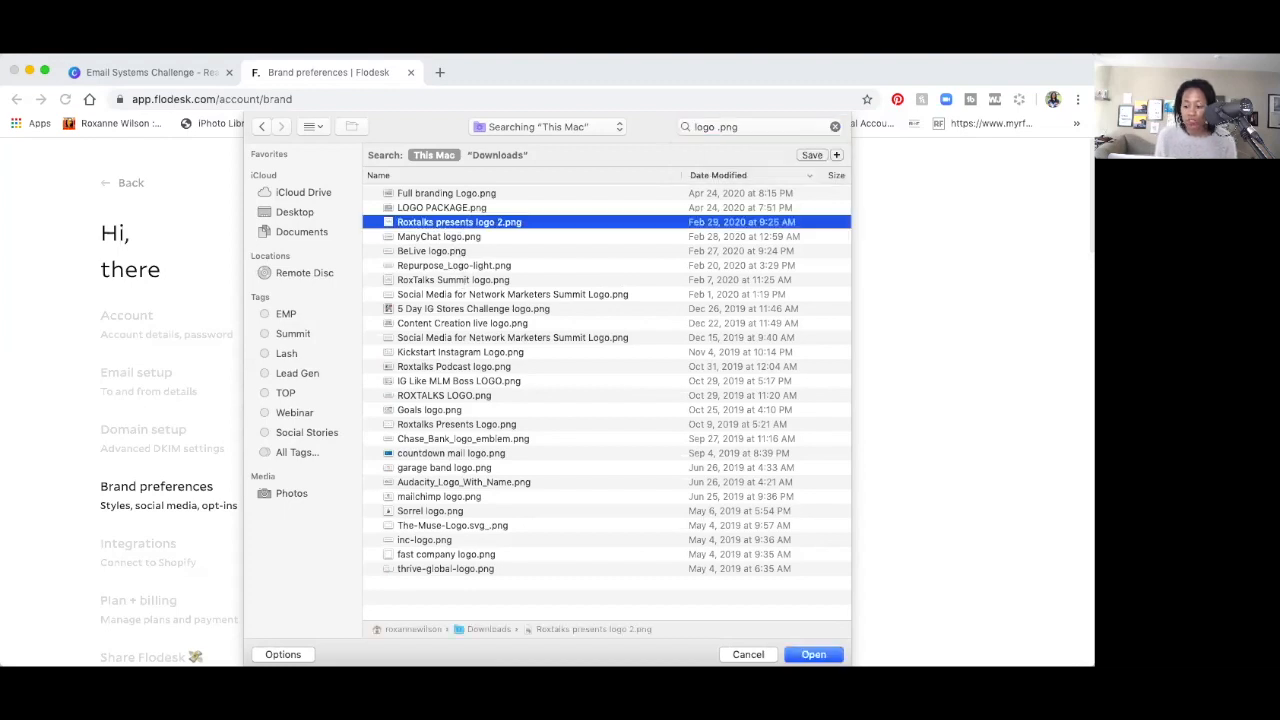
key(Return)
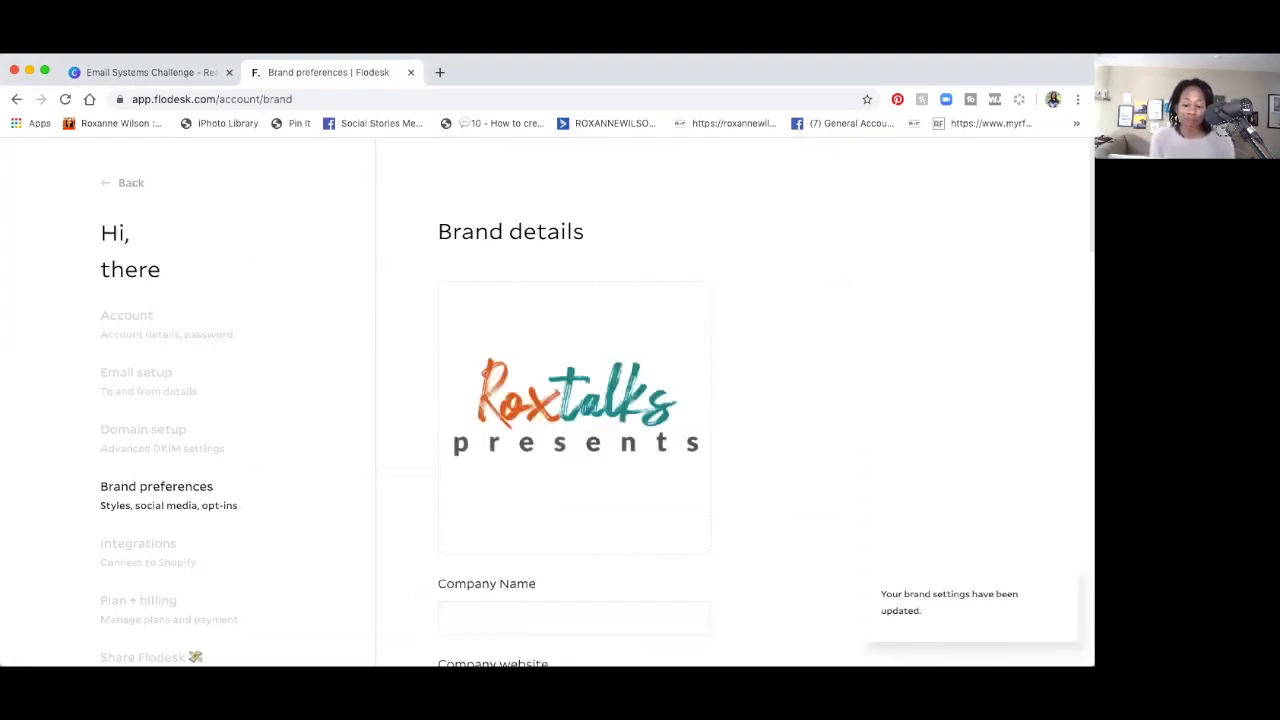
scroll(525, 535, down, 3)
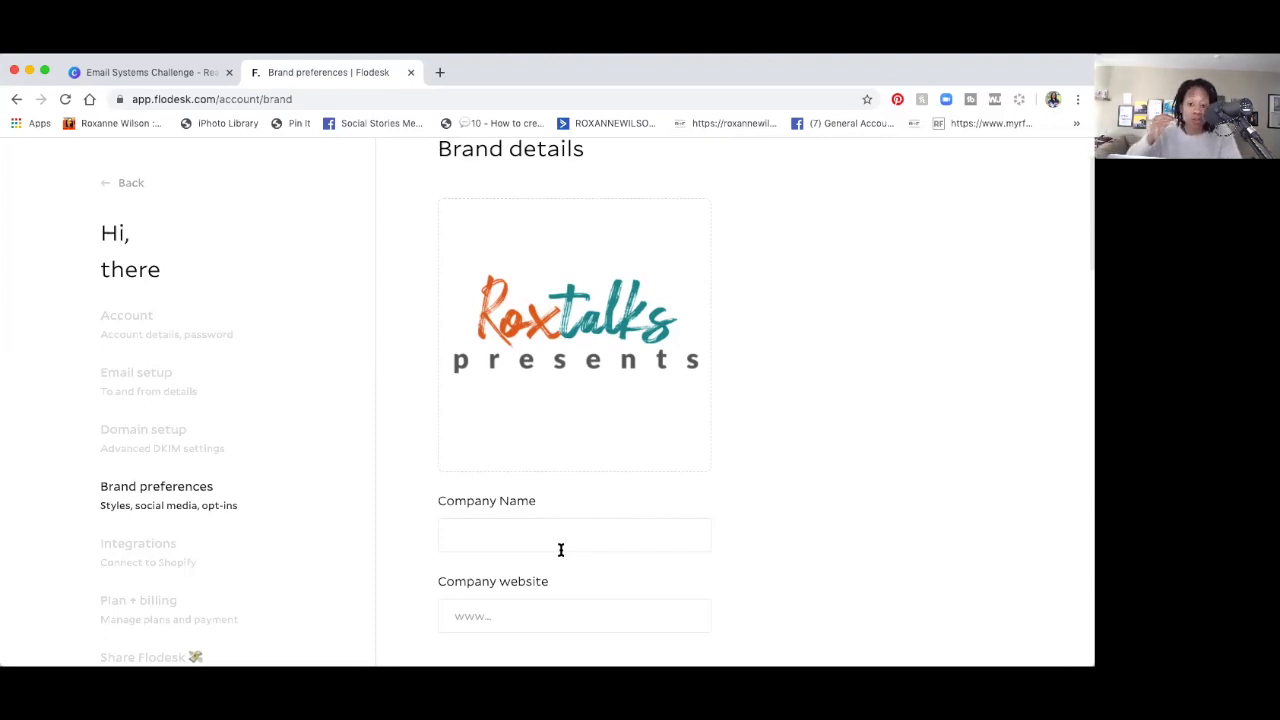
scroll(561, 550, down, 2)
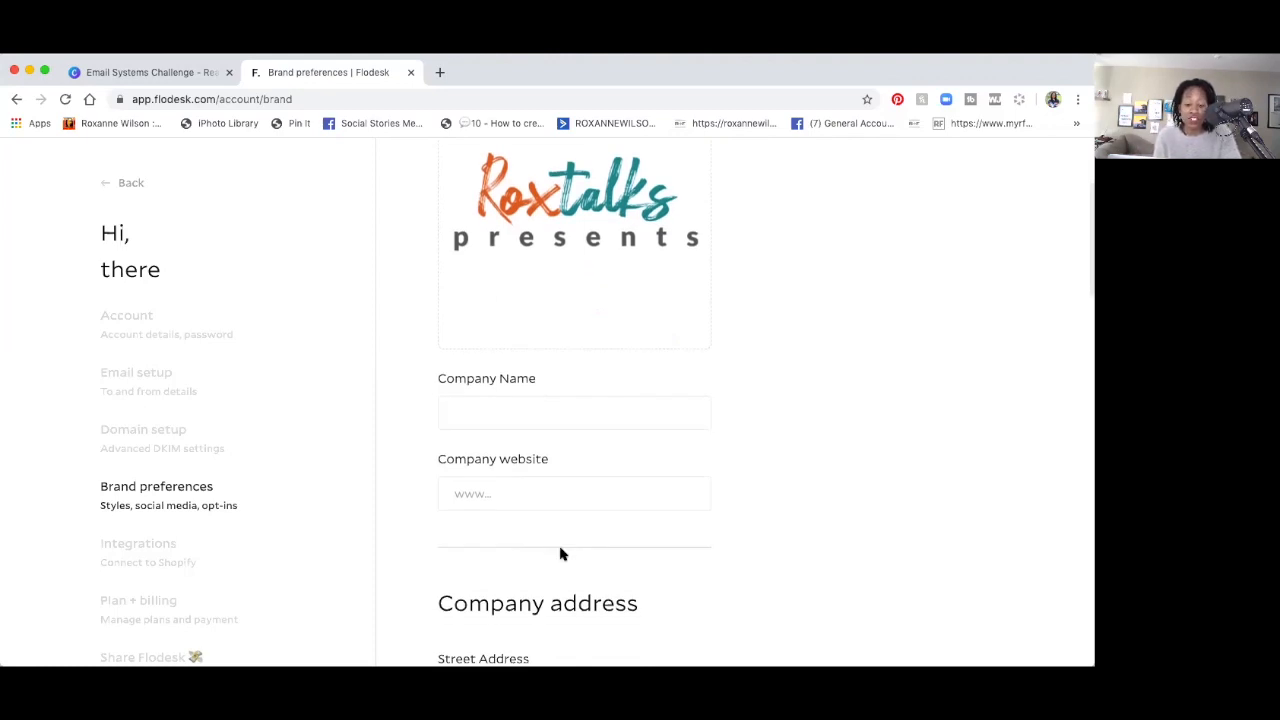
scroll(561, 552, down, 5)
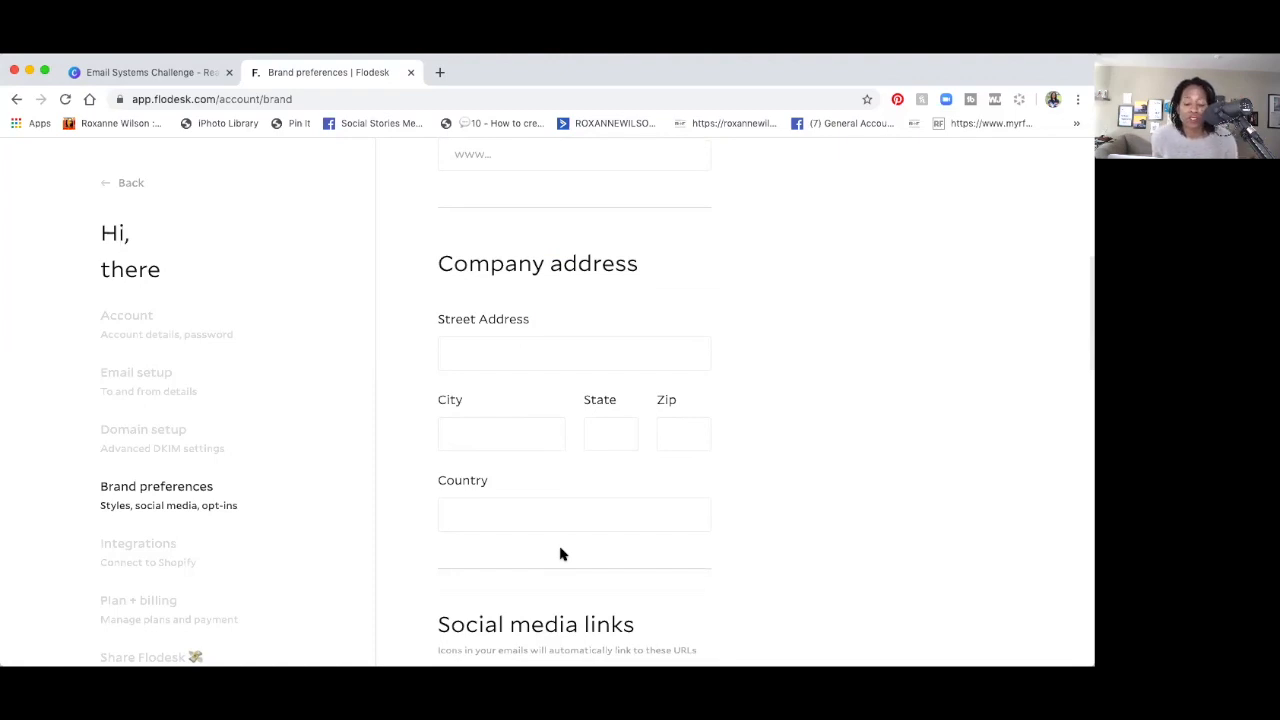
scroll(560, 554, down, 5)
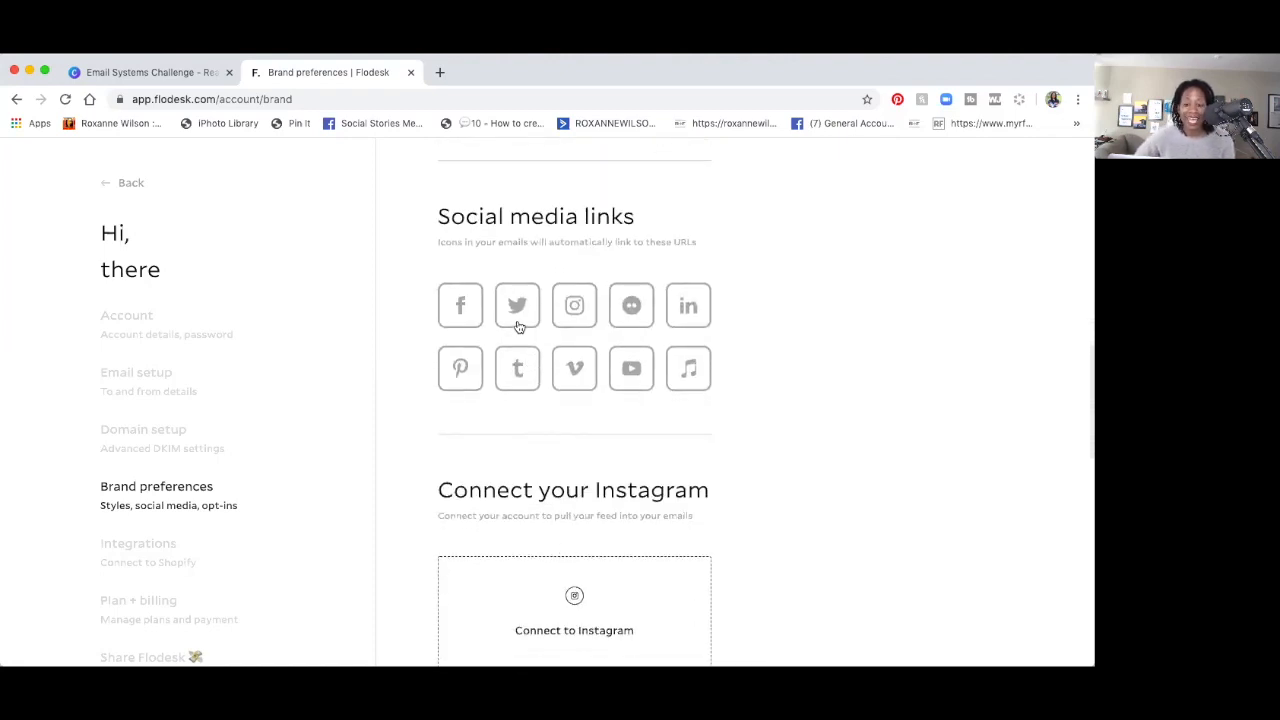
click(568, 311)
click(532, 386)
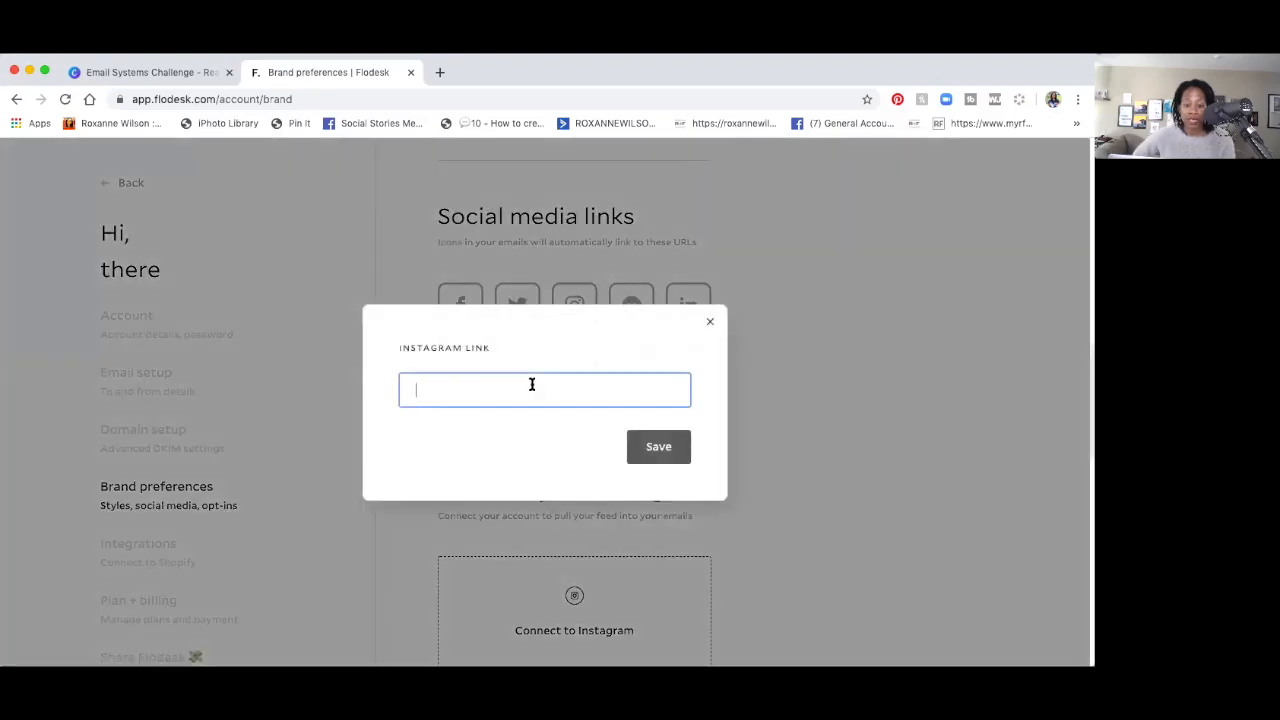
text(htt)
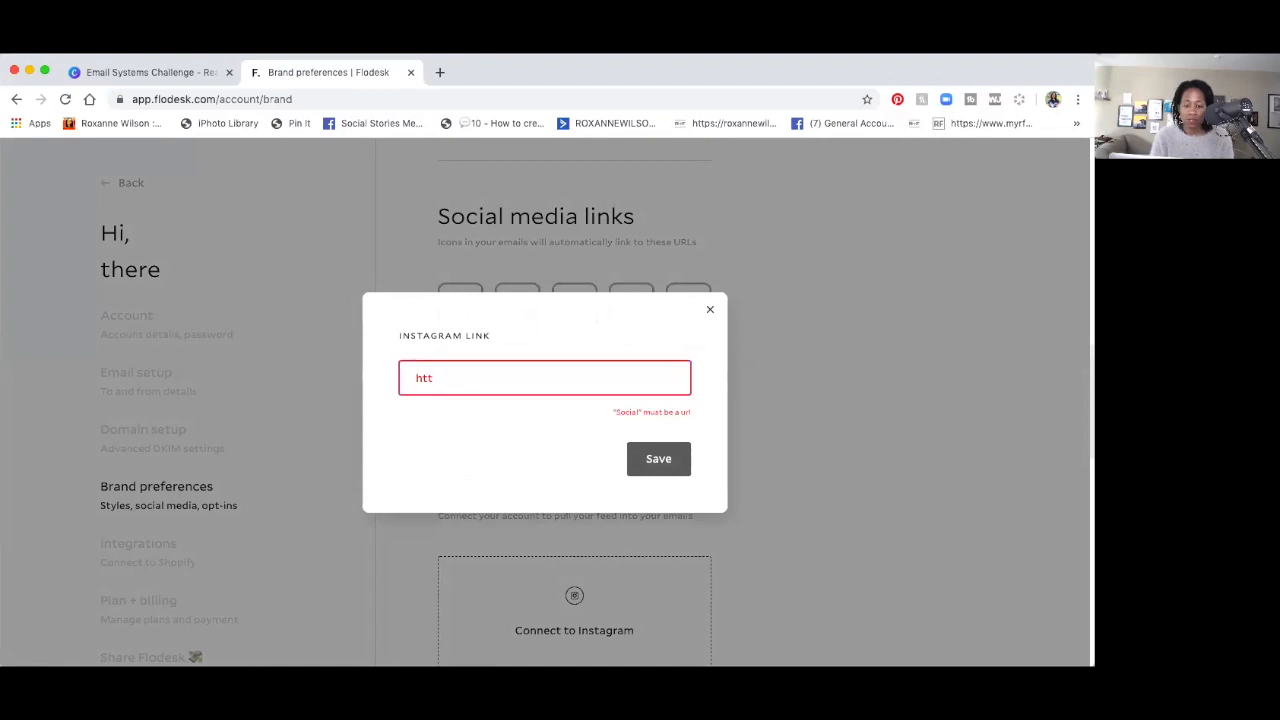
text(p://)
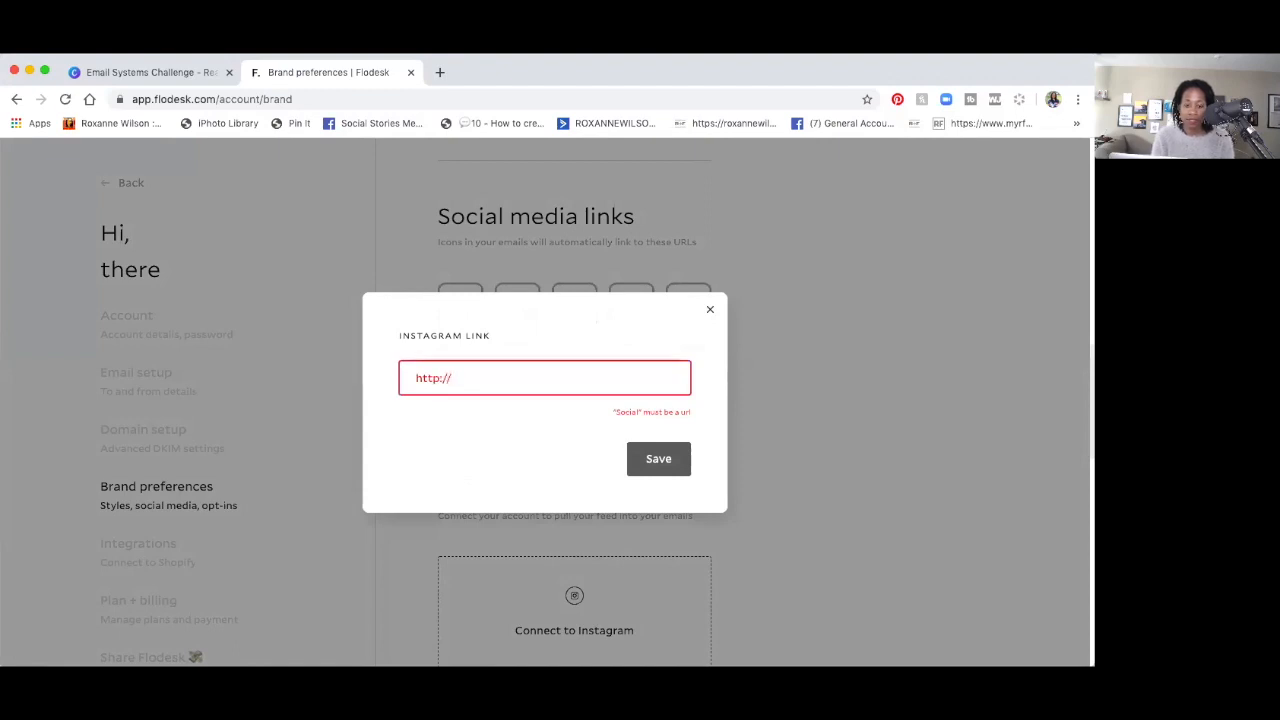
text(instagram.com/)
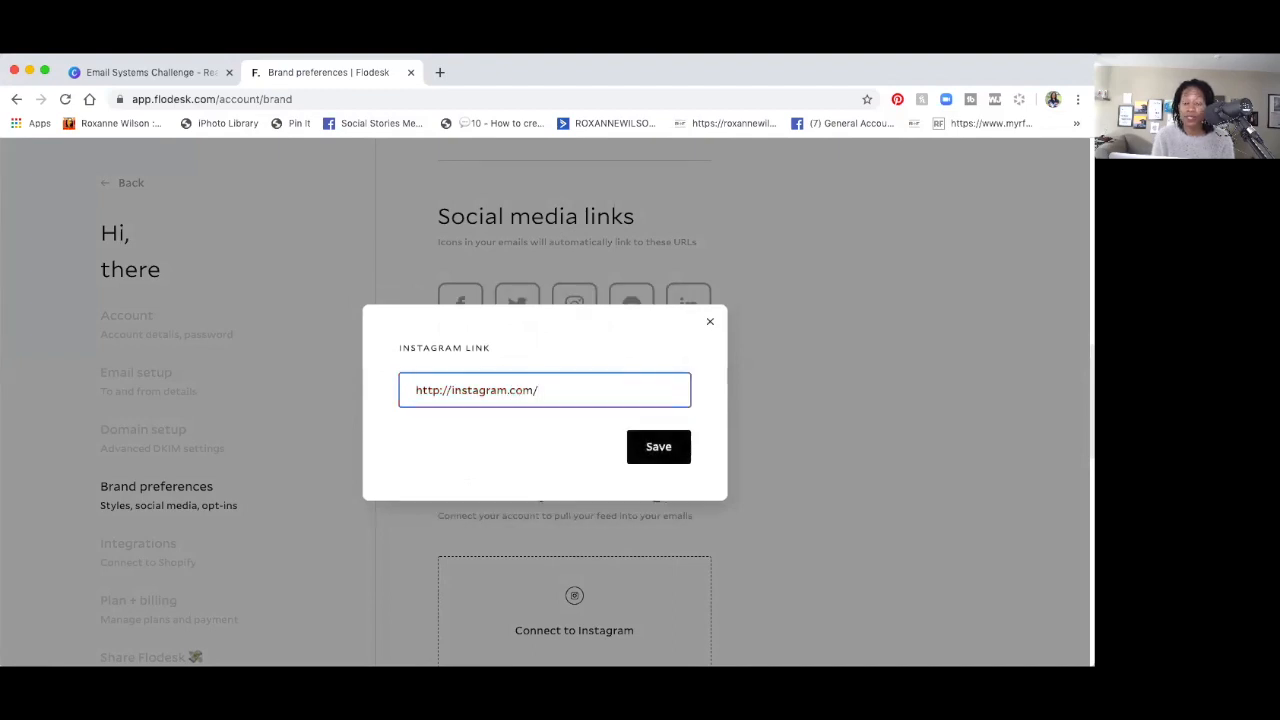
text(roxtalks)
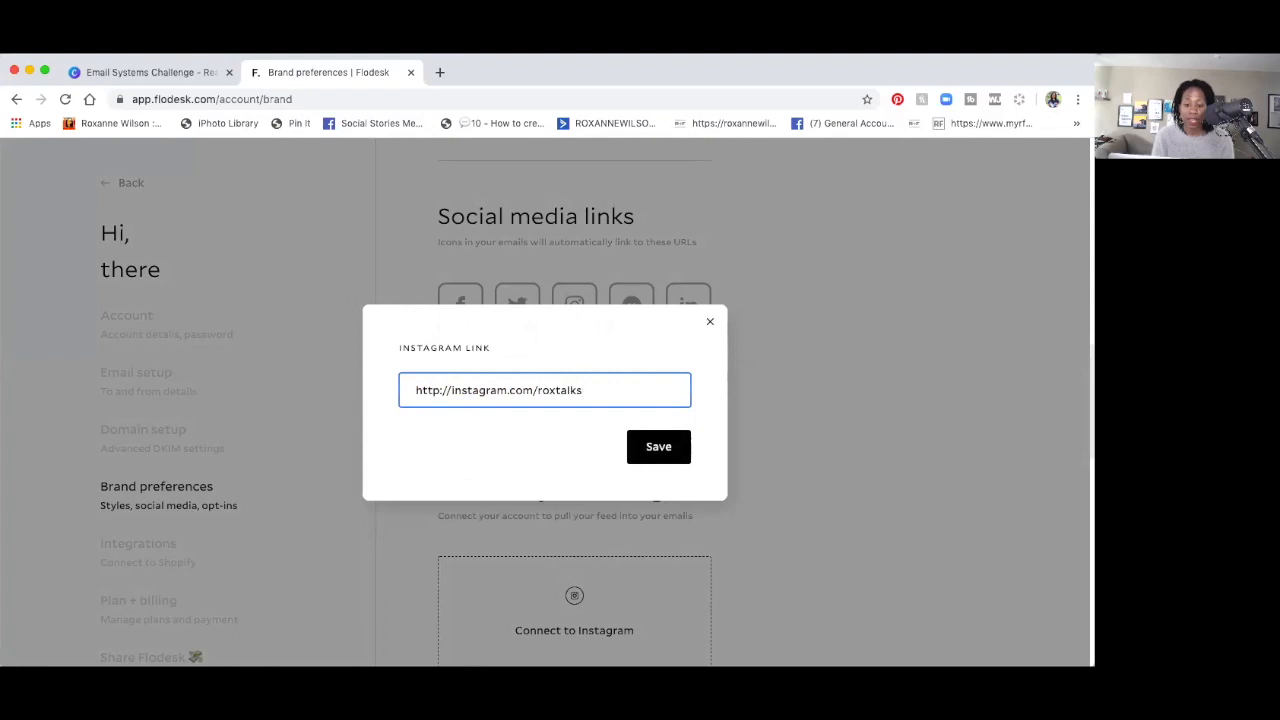
click(645, 447)
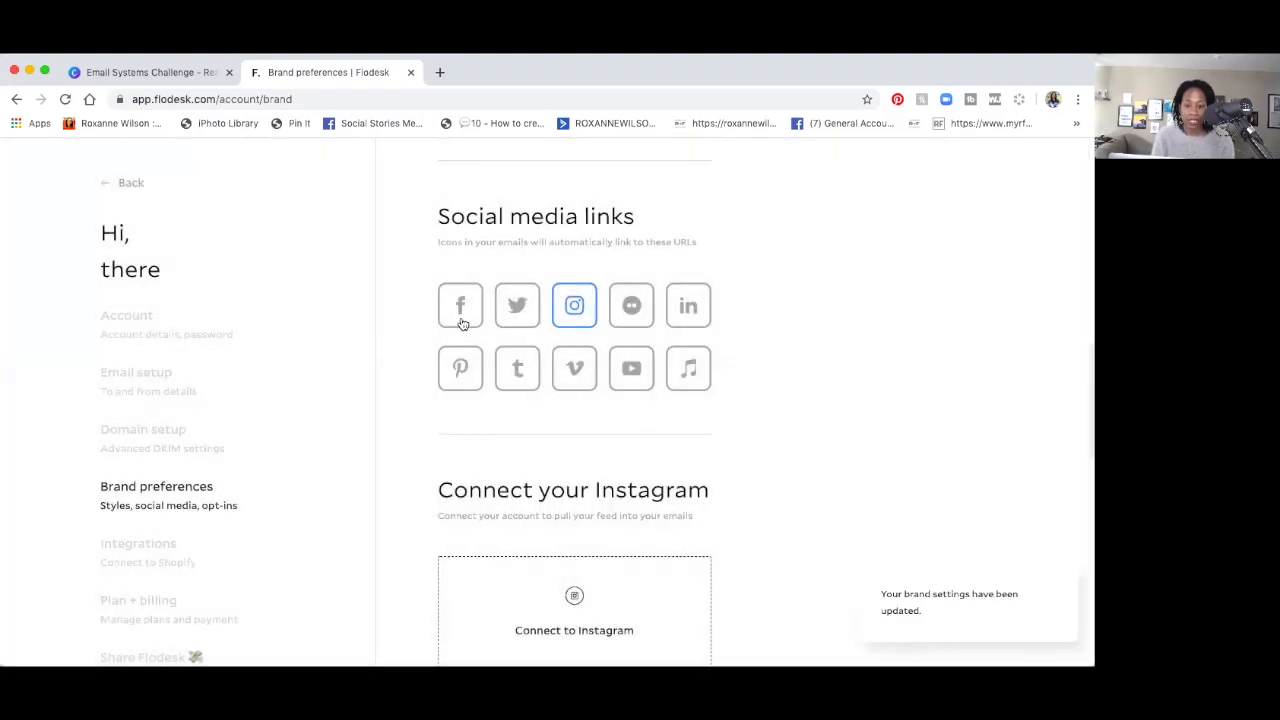
Add and save the Facebook link facebook.com/roxtalkspodcast, fixing a typo along the way.
click(463, 322)
click(474, 383)
text(h)
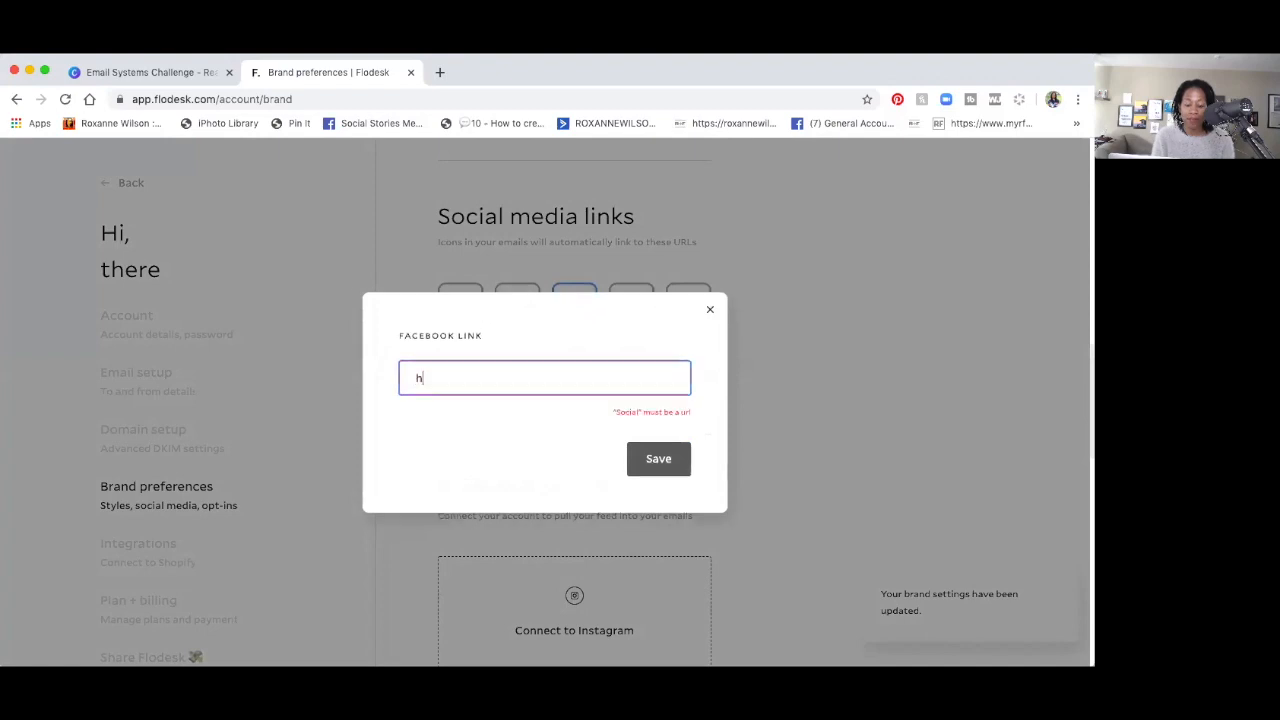
text(ttp:/)
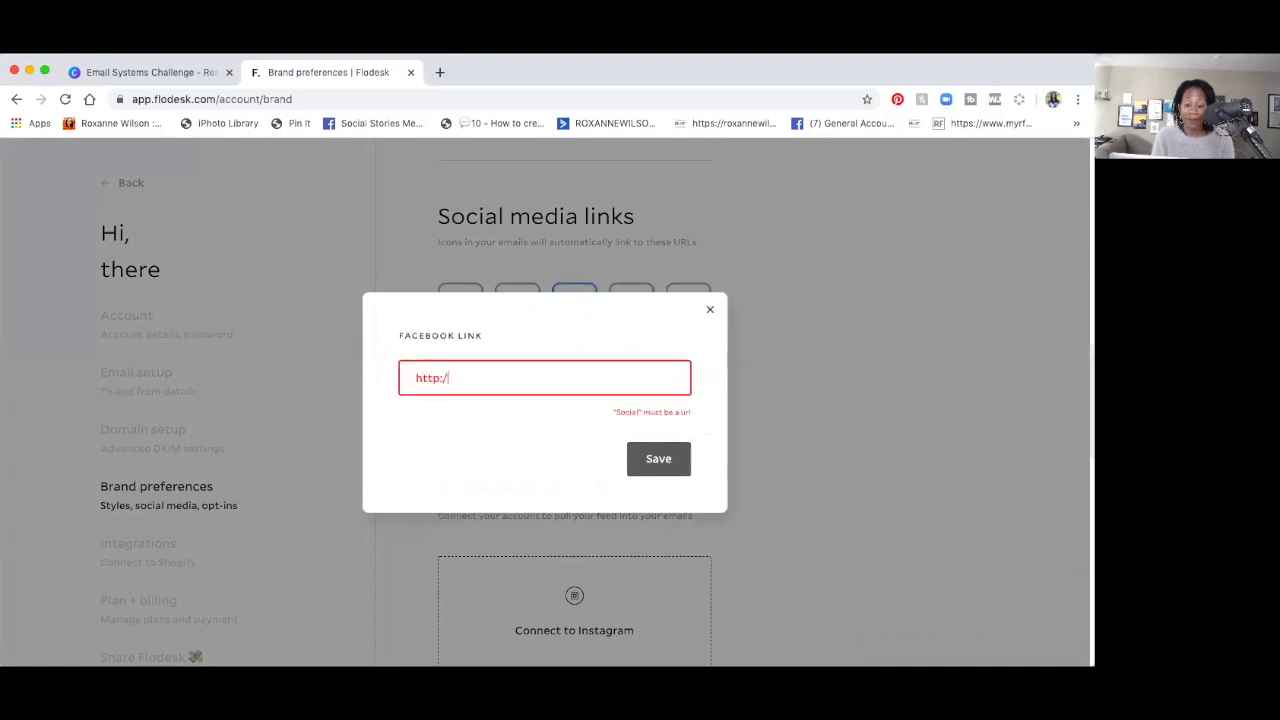
text(/roxanne)
key(BackSpace)
key(BackSpace)
key(BackSpace)
key(BackSpace)
key(BackSpace)
key(BackSpace)
text(acebook)
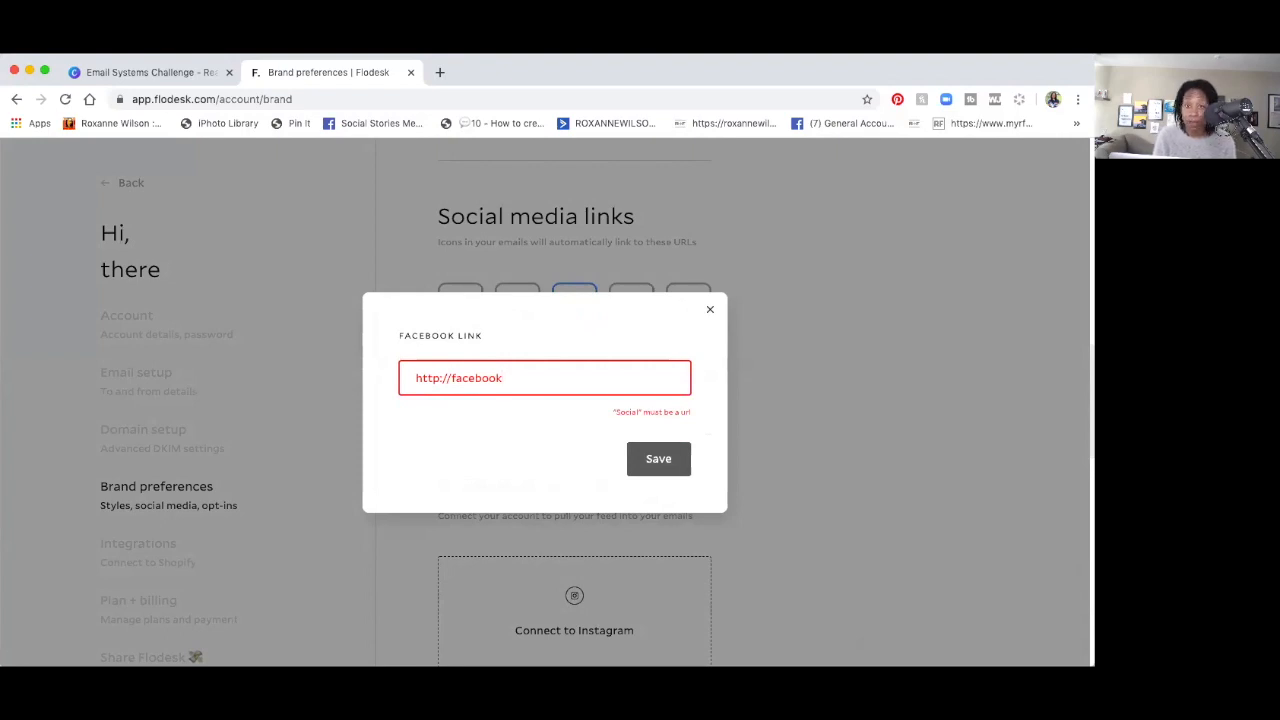
text(.com/rox)
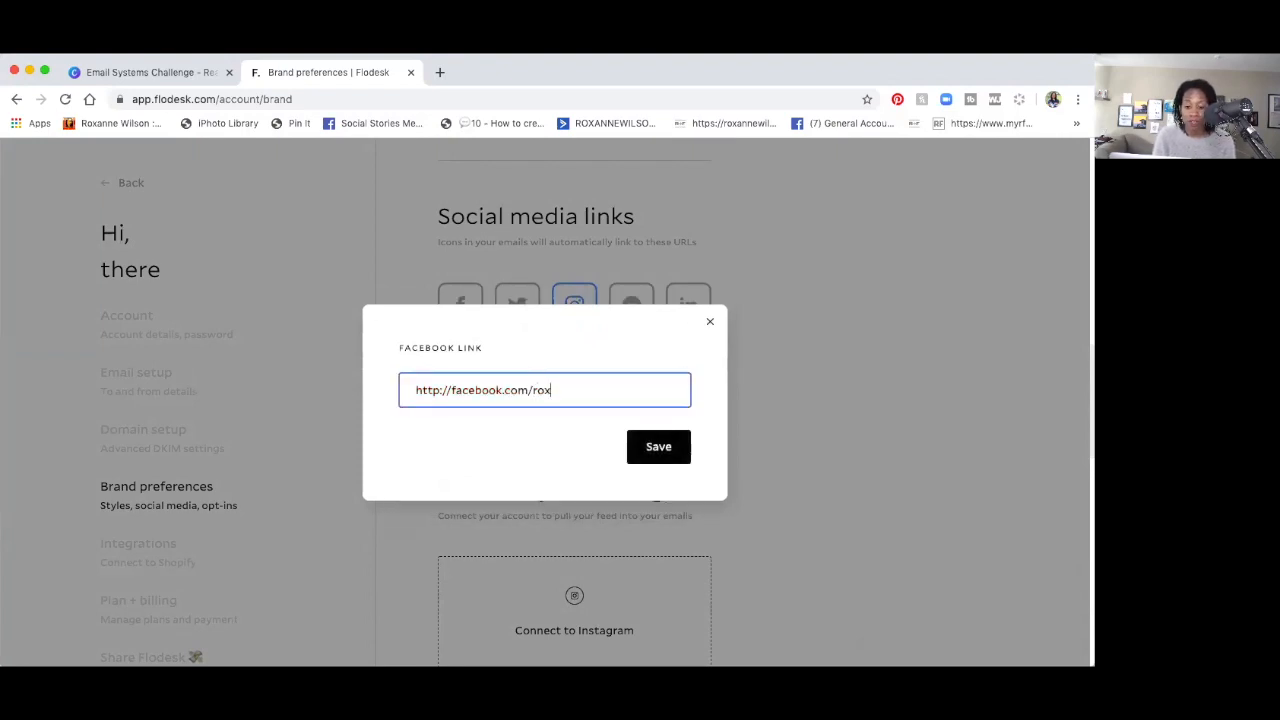
text(talkspodcast)
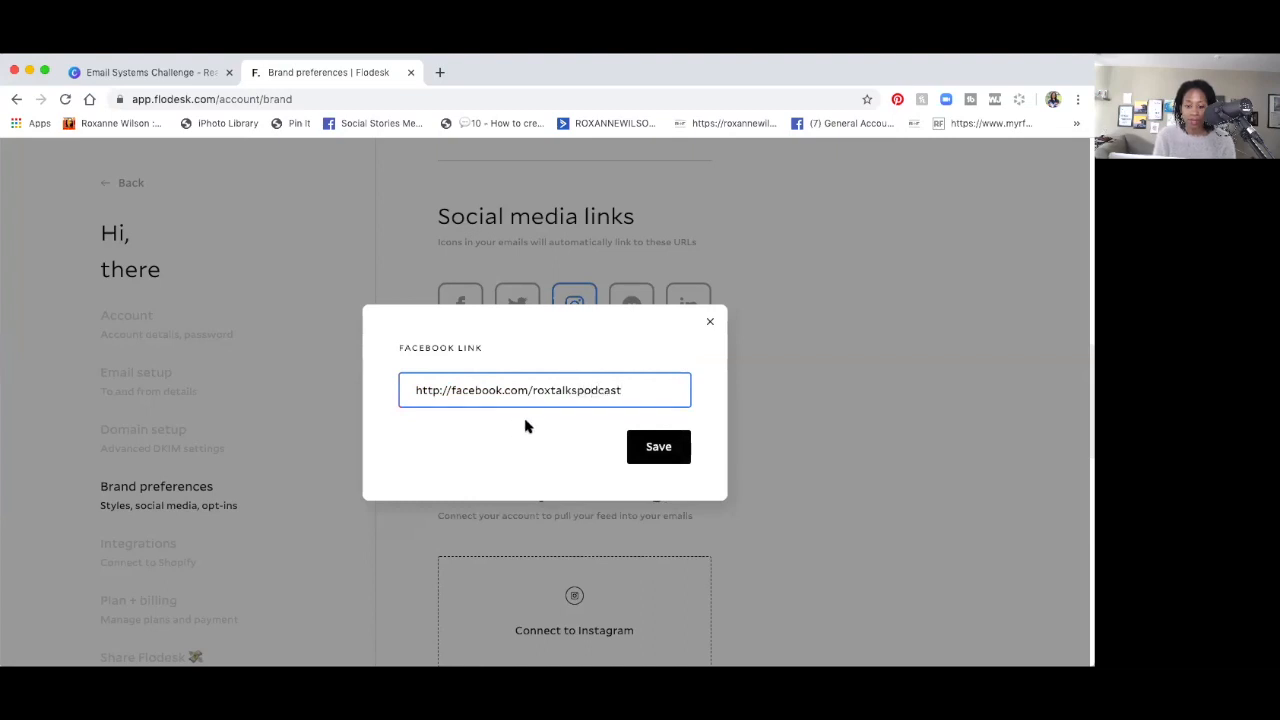
click(646, 442)
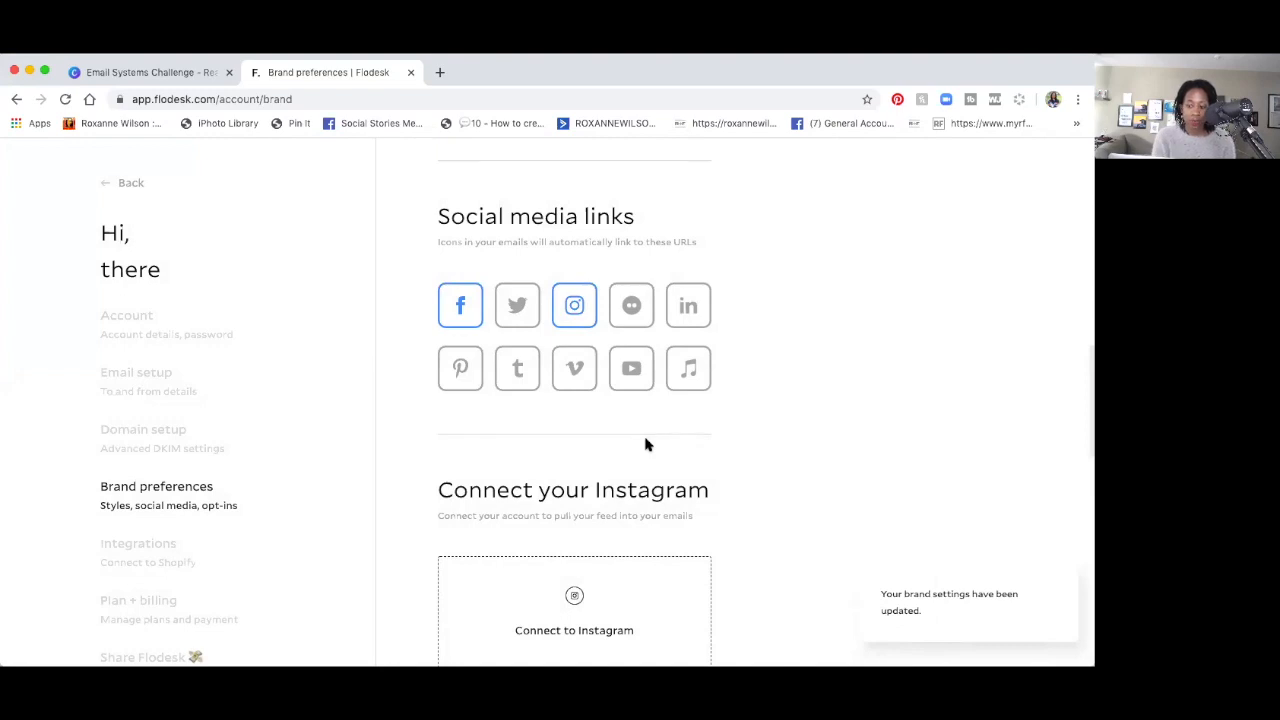
Add the LinkedIn profile URL, insert the missing '.com', and save it.
click(682, 318)
click(586, 381)
text(ht)
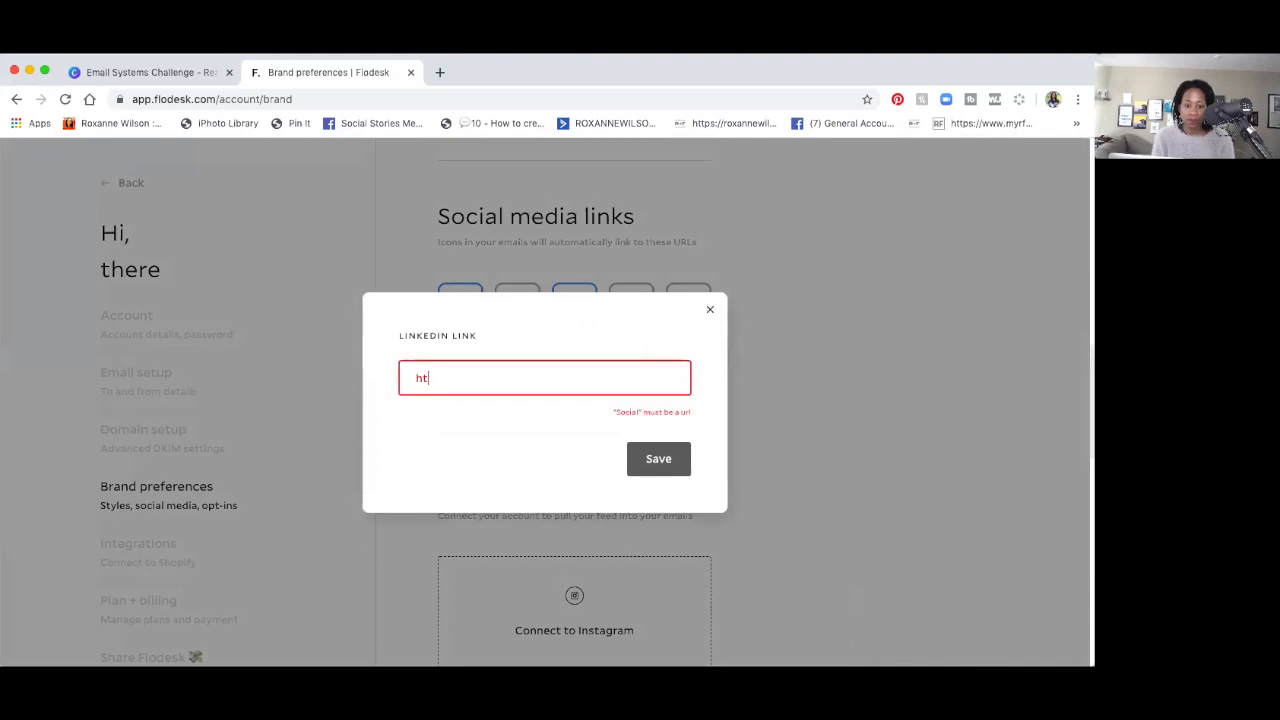
text(tps://linkedin/roxannewilson)
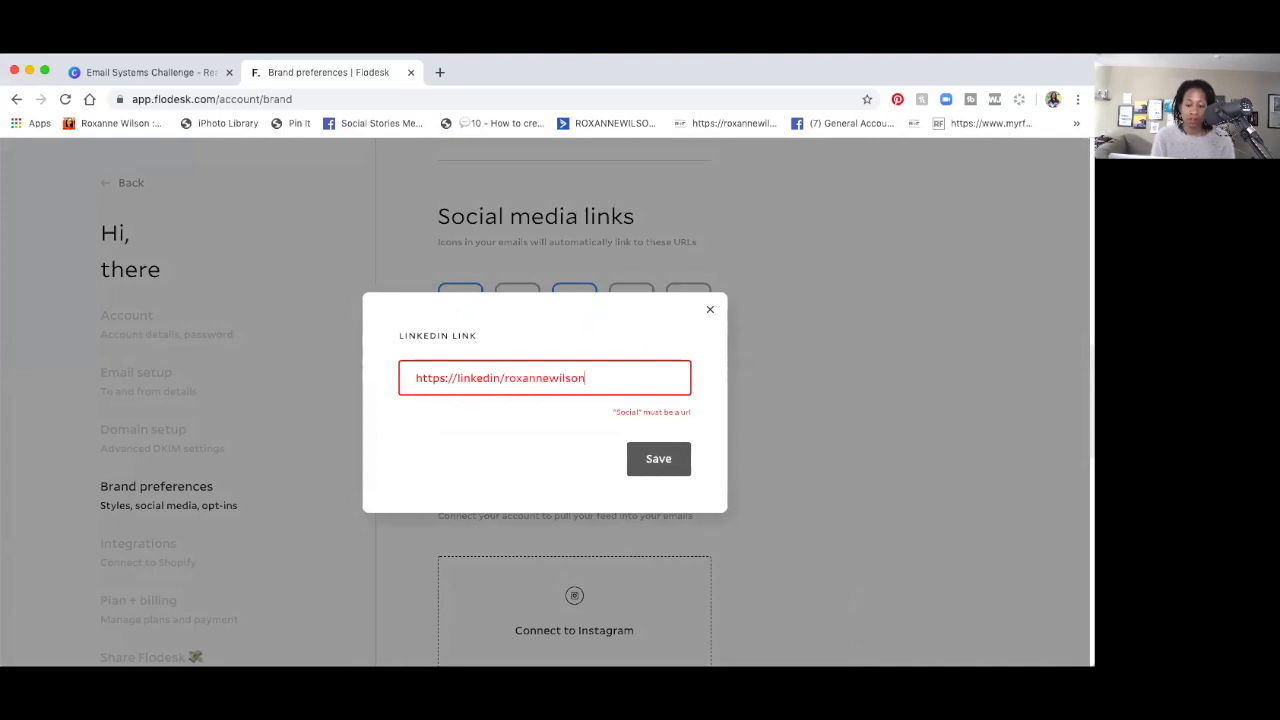
click(497, 377)
text(.com)
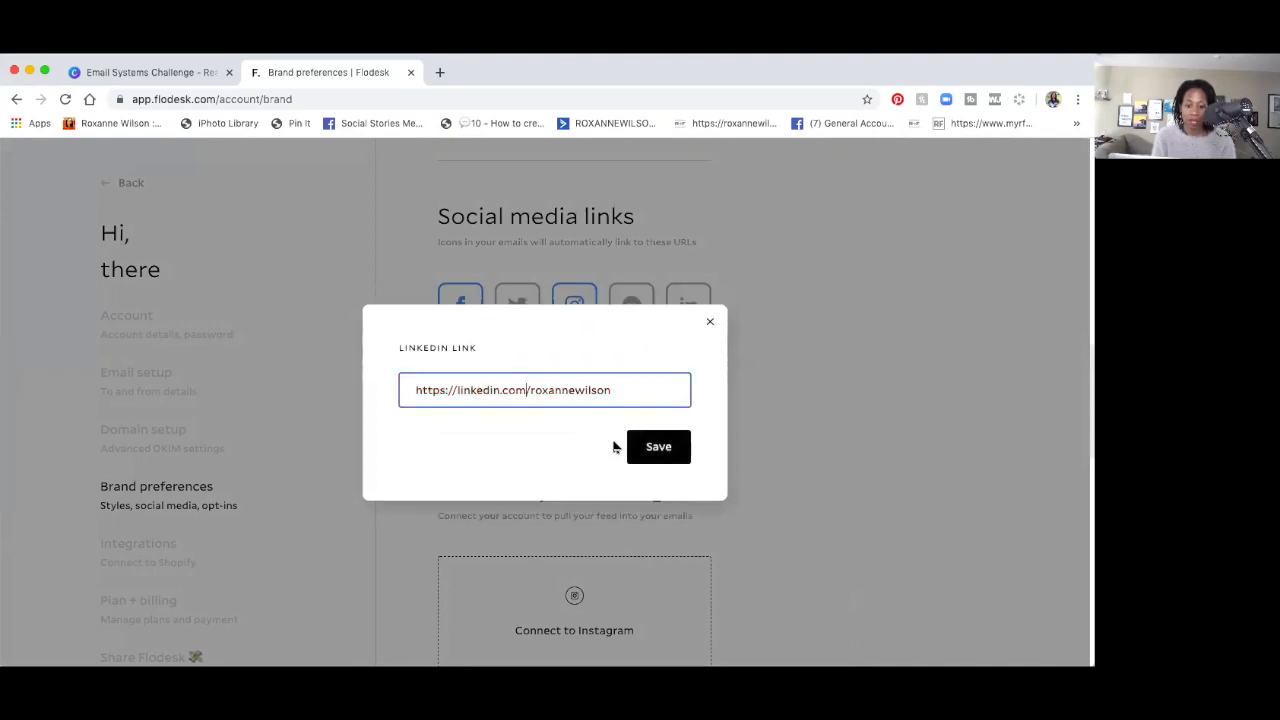
click(659, 448)
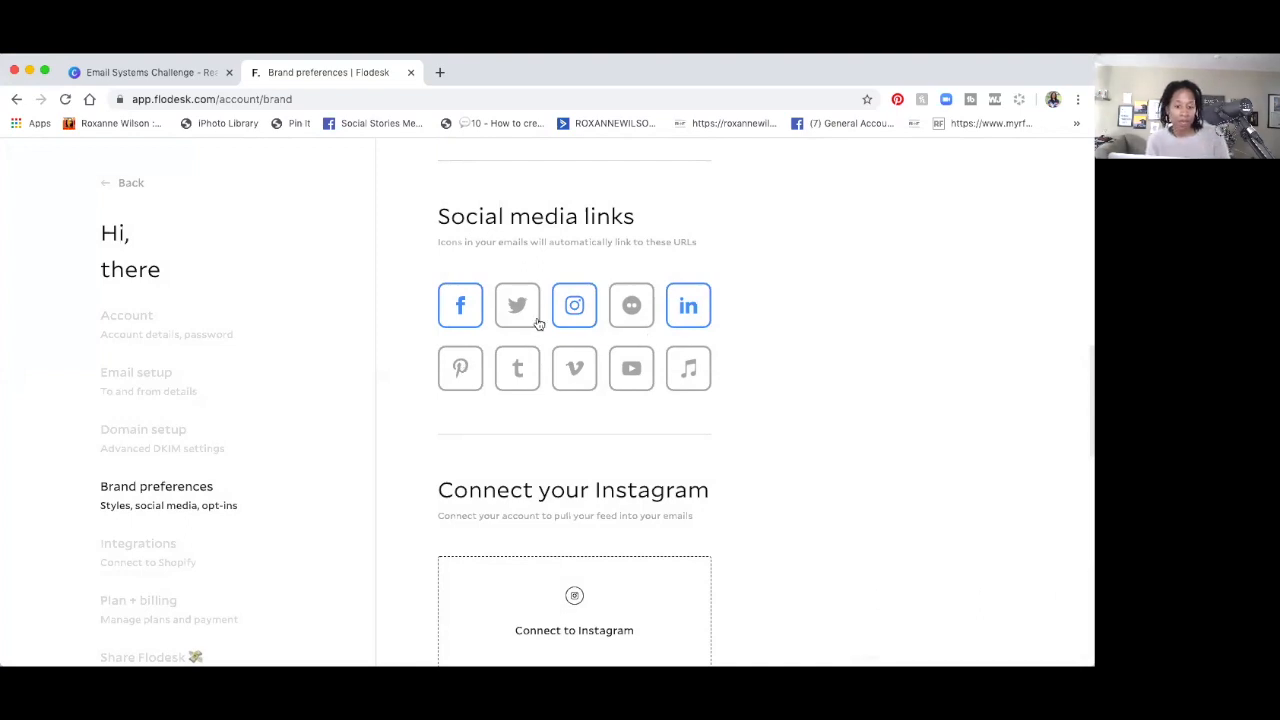
click(632, 317)
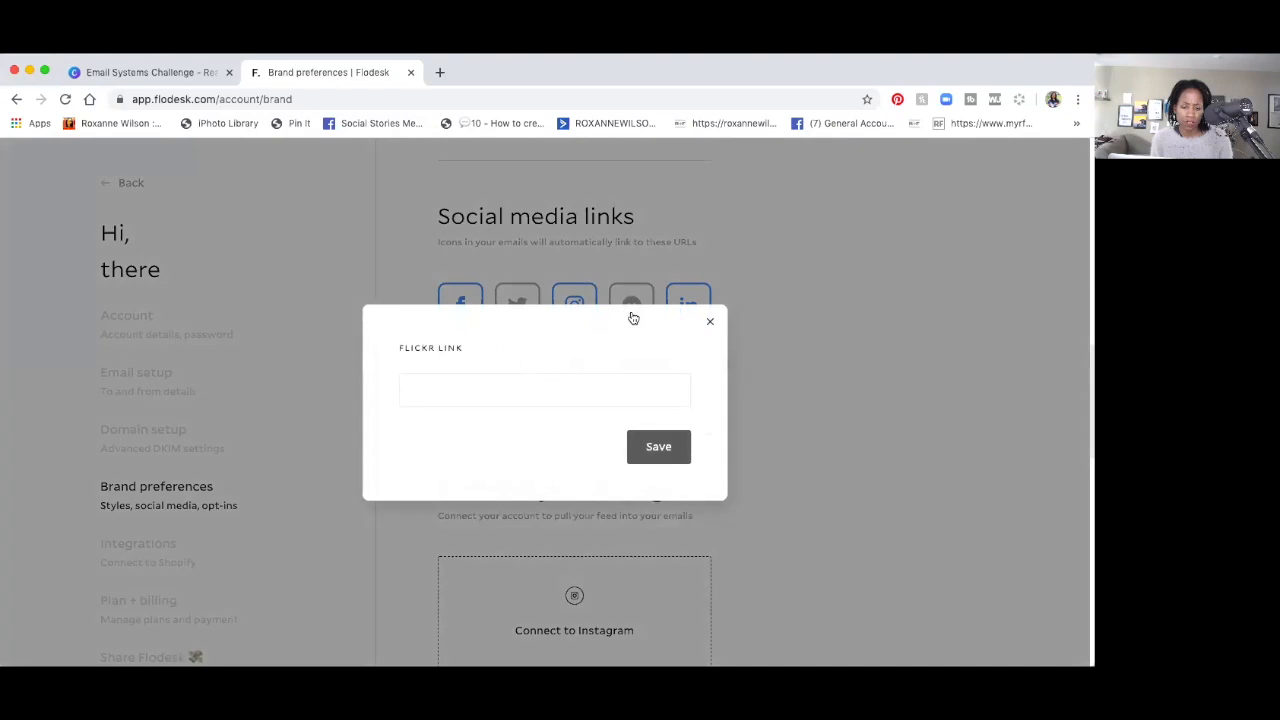
click(706, 322)
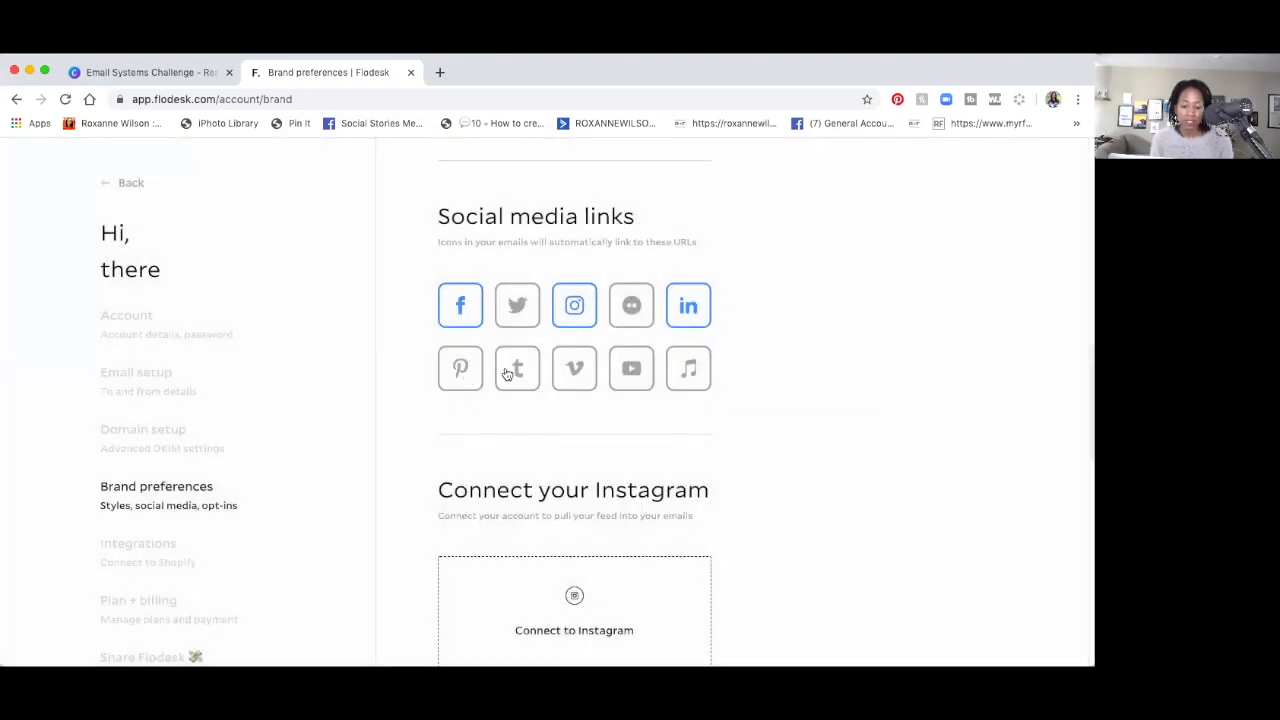
click(507, 373)
click(706, 322)
click(573, 375)
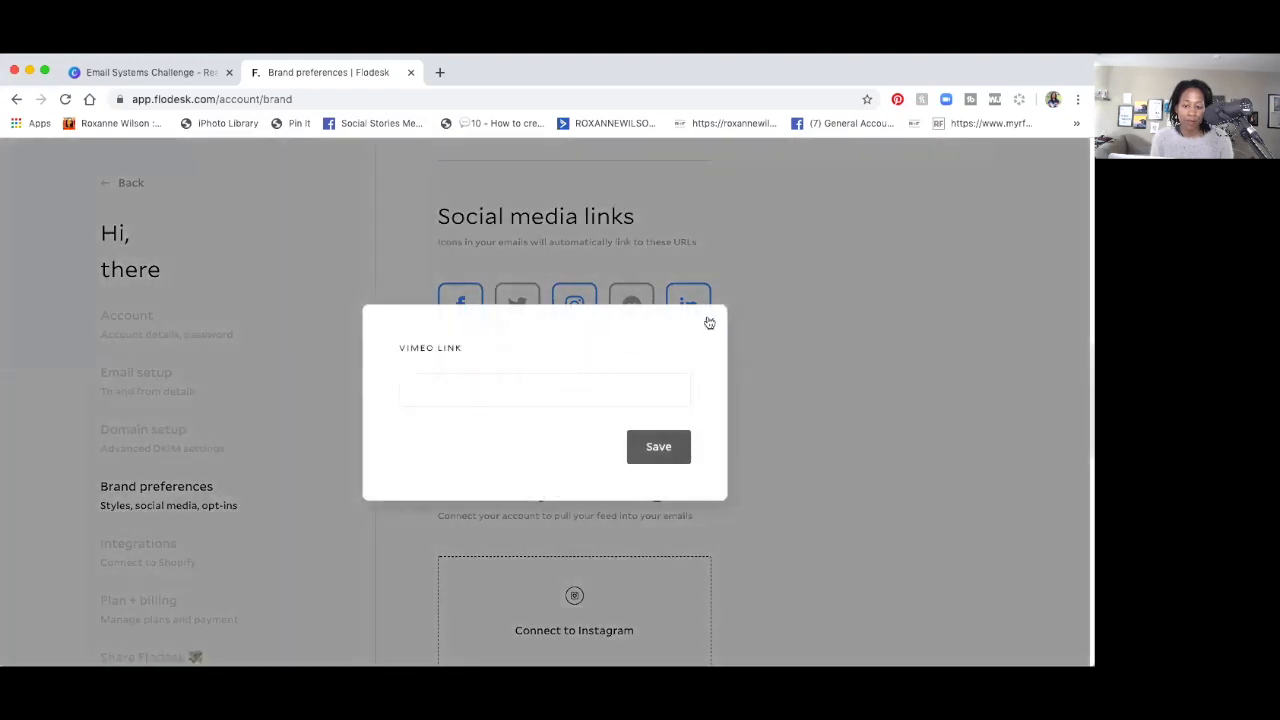
click(709, 322)
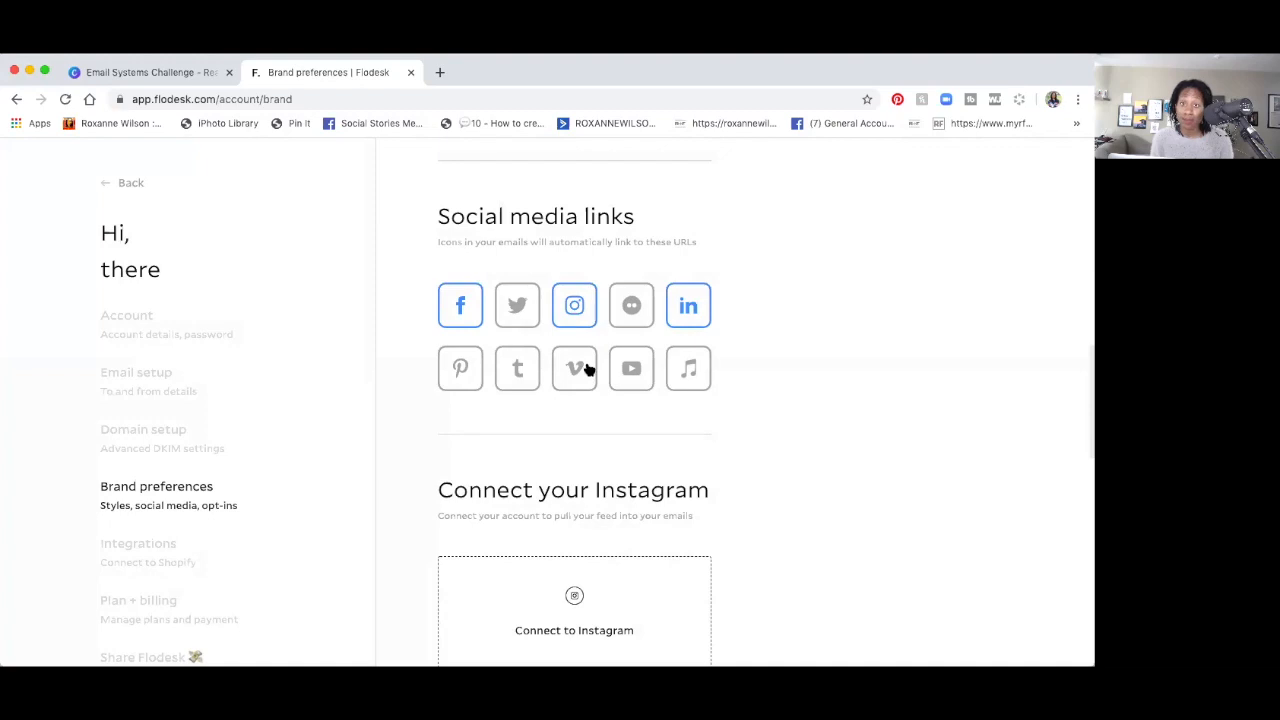
click(632, 368)
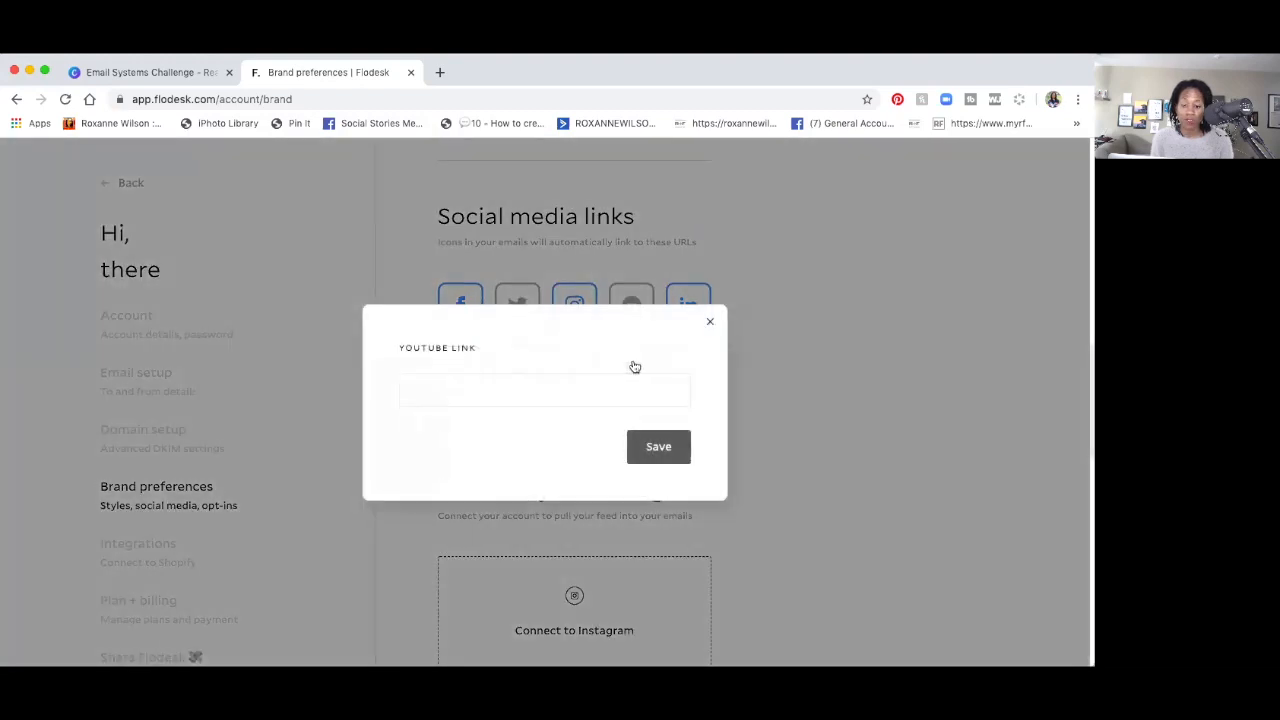
click(709, 322)
click(702, 367)
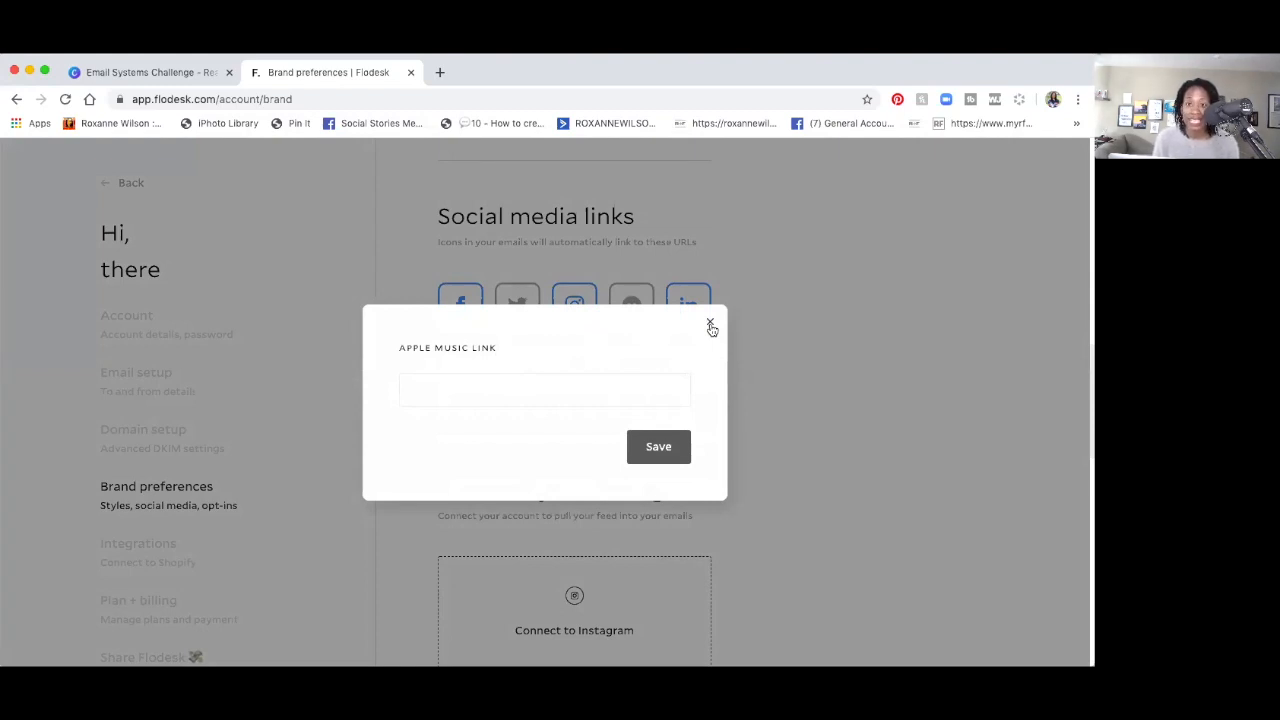
click(710, 325)
scroll(711, 328, down, 1)
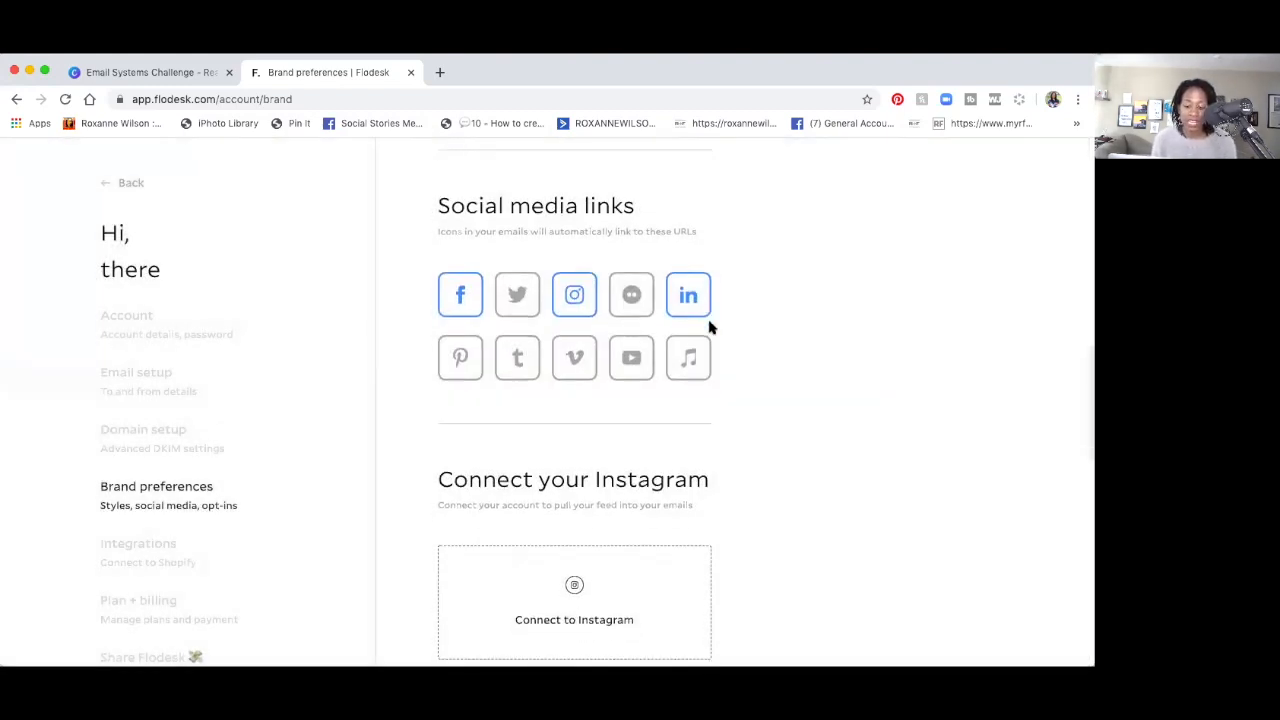
scroll(709, 328, down, 5)
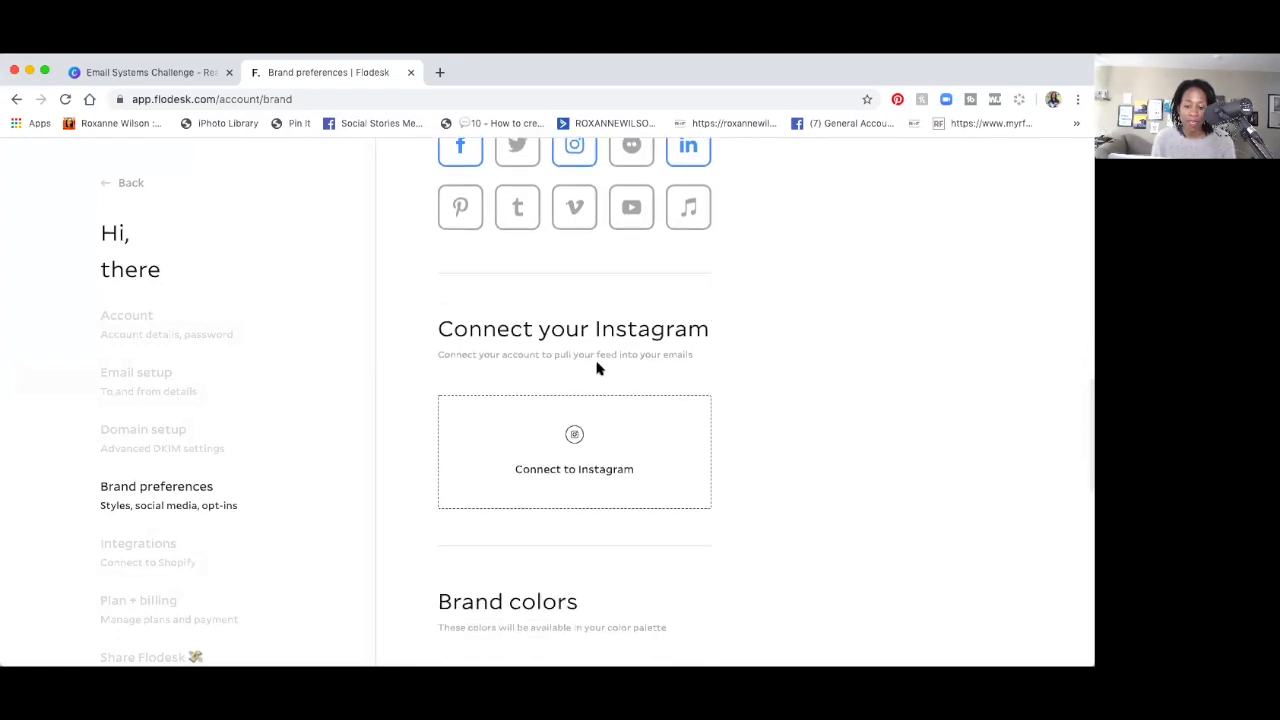
scroll(598, 369, down, 2)
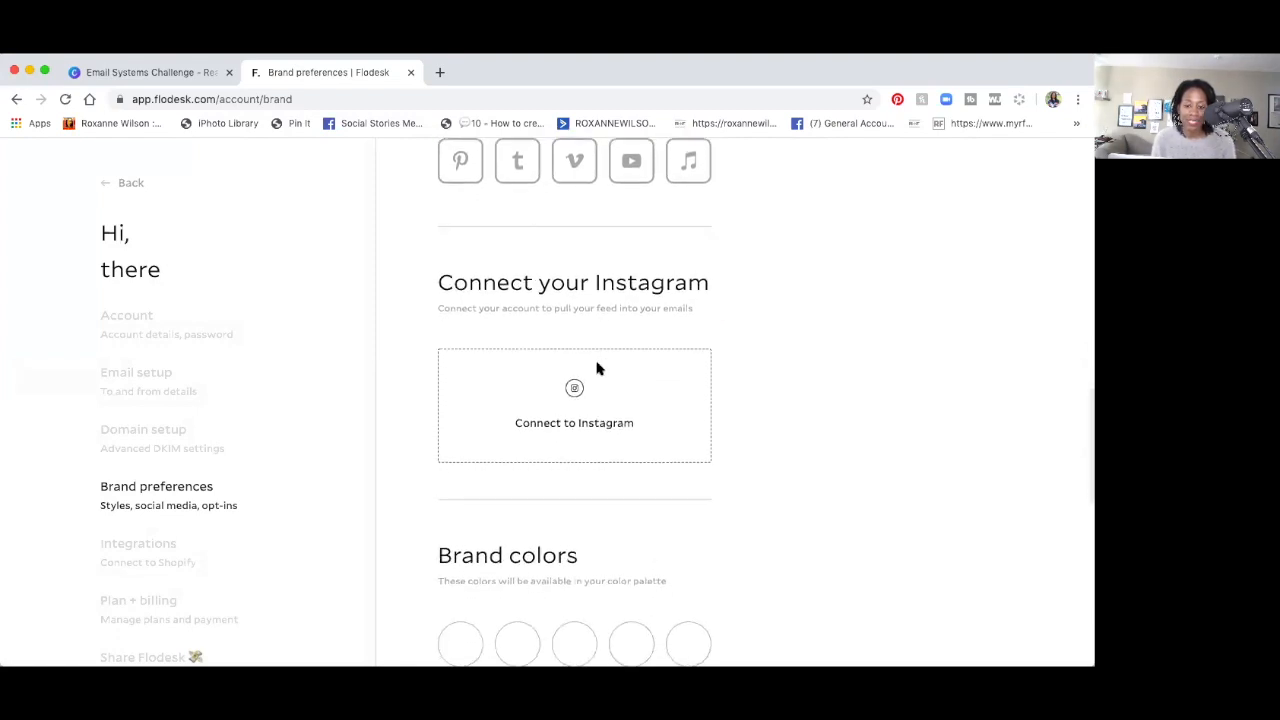
scroll(598, 369, up, 5)
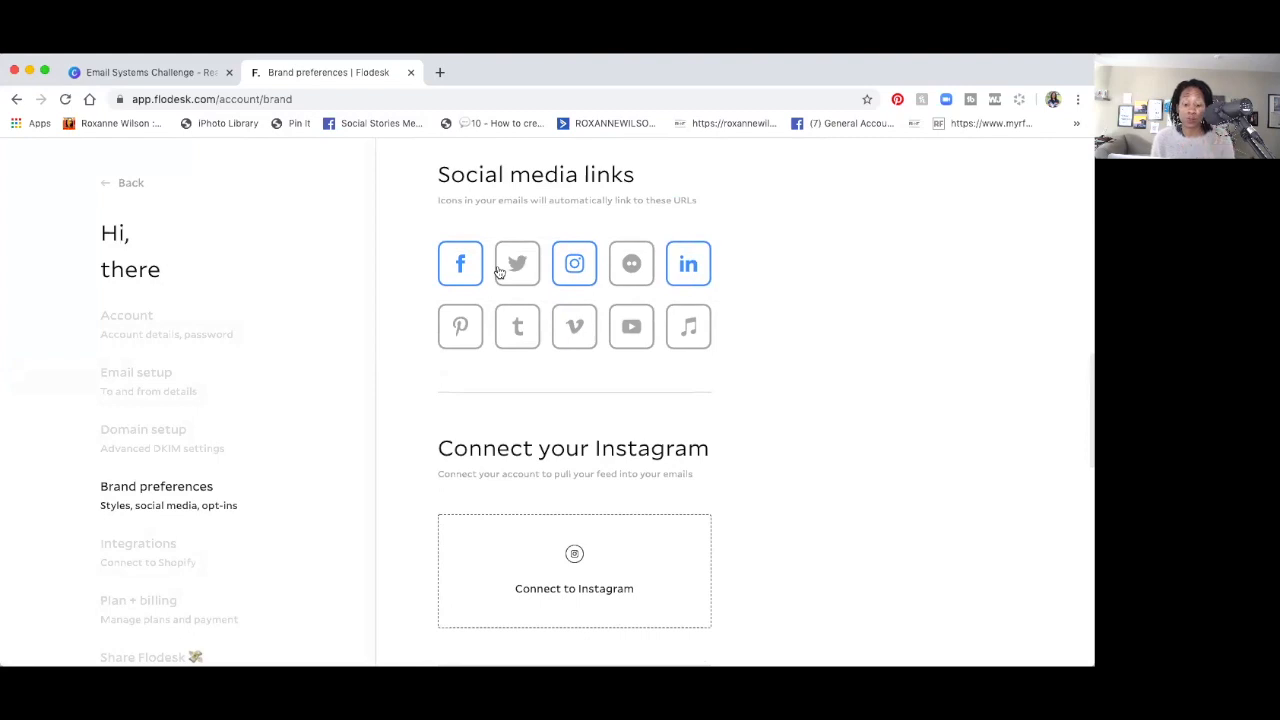
scroll(500, 271, down, 4)
scroll(498, 270, down, 1)
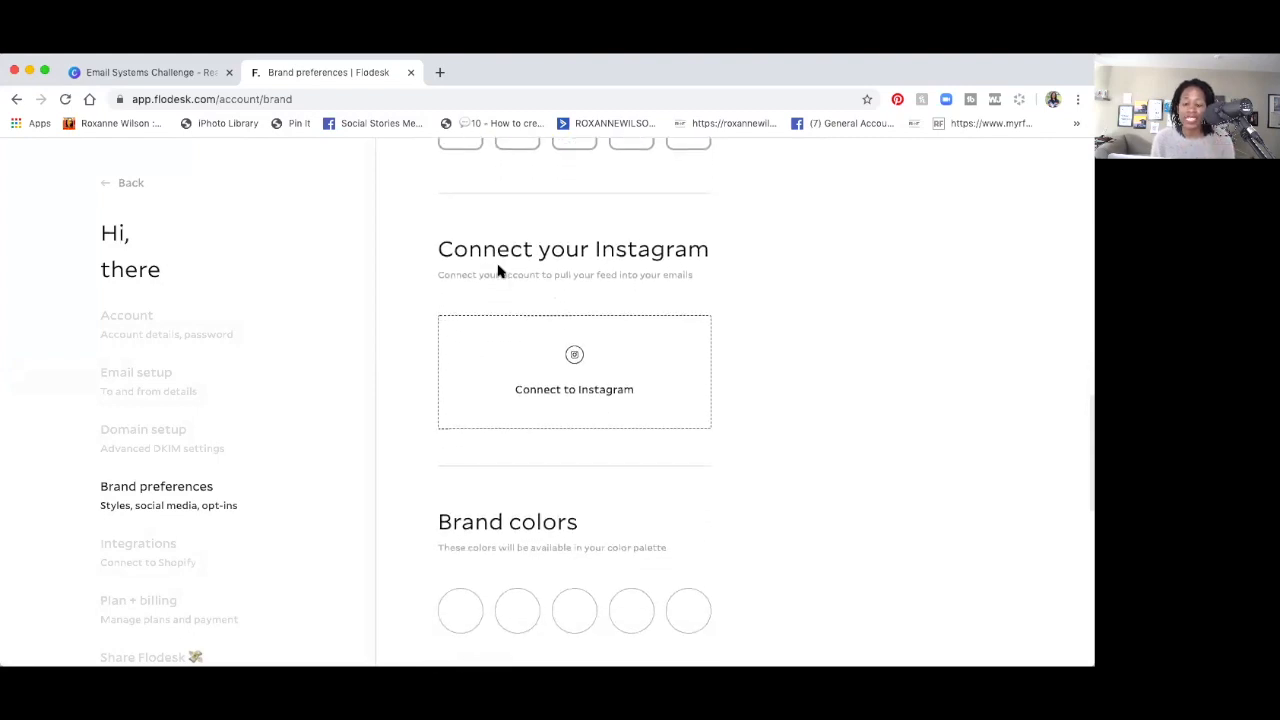
Connect the brand's Instagram account, then scroll down to the Brand colors section.
click(574, 355)
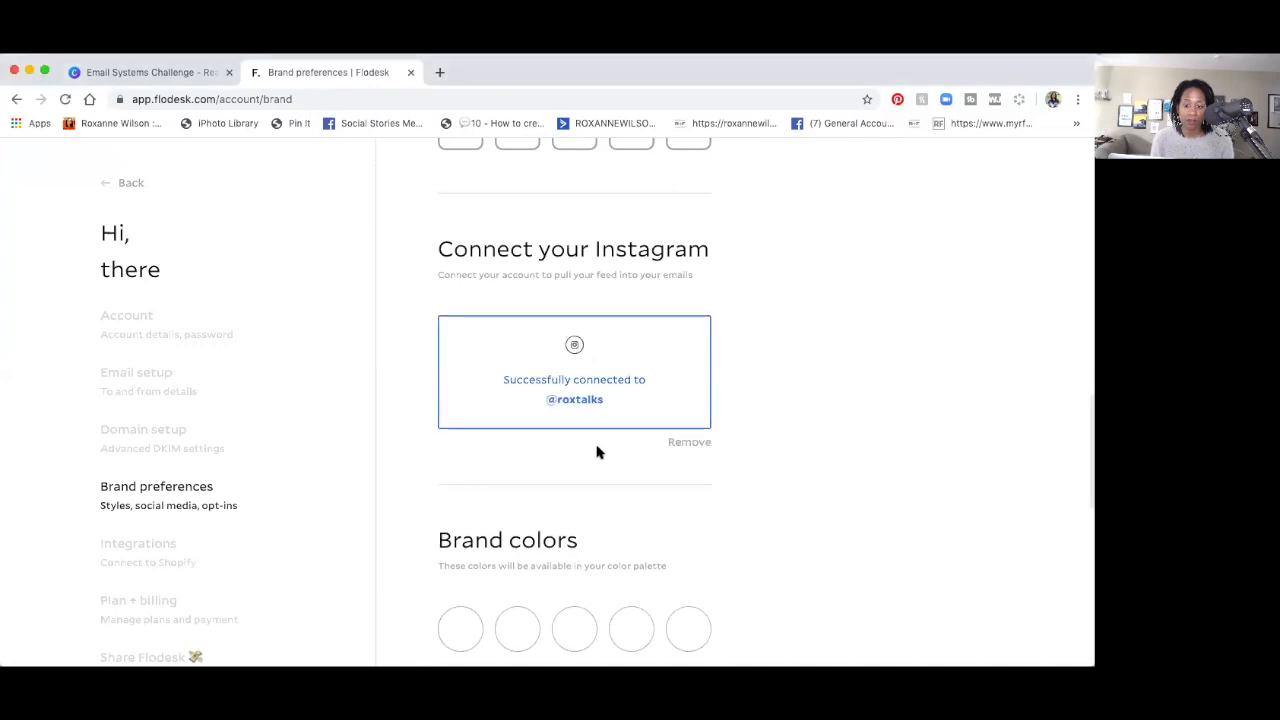
scroll(597, 452, down, 3)
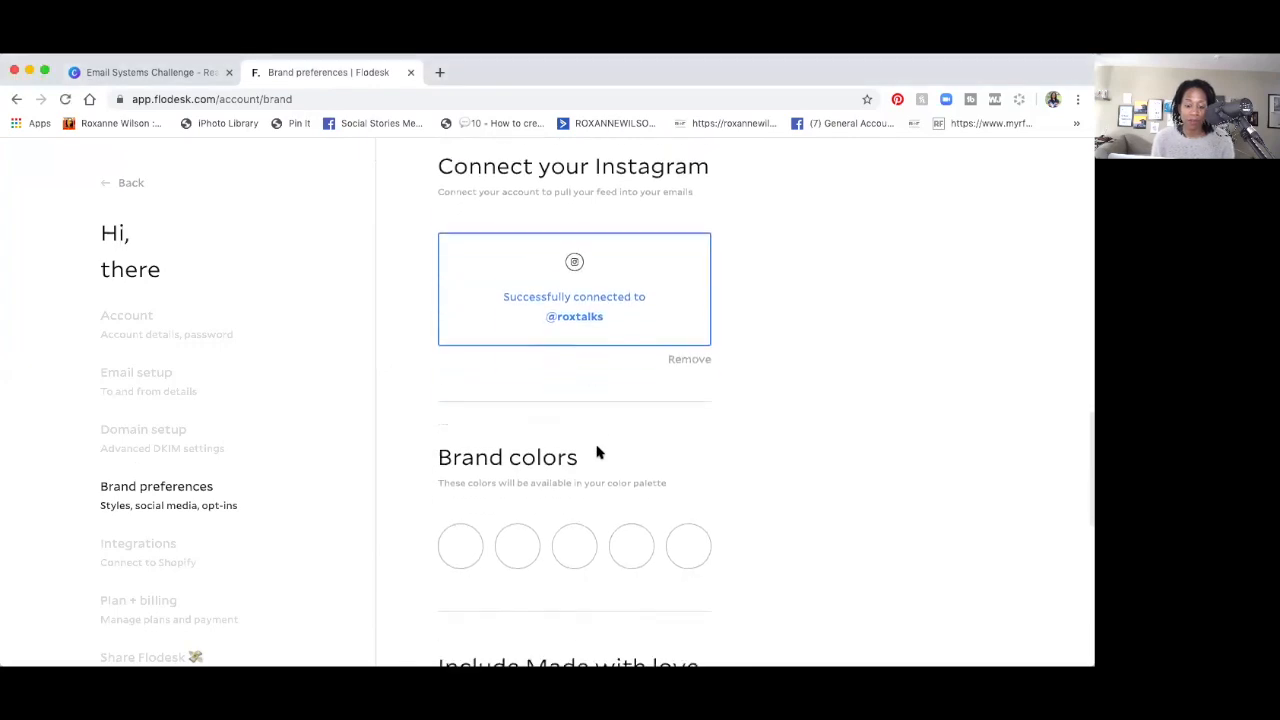
scroll(597, 452, down, 2)
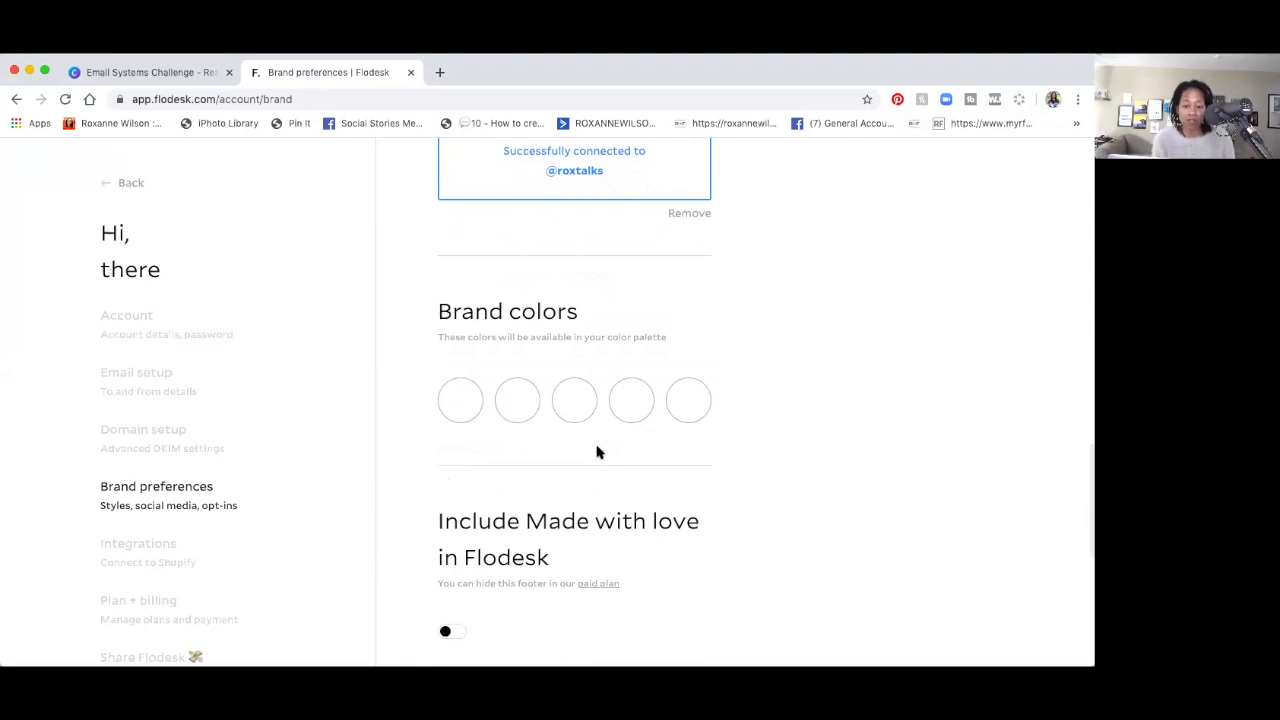
Open the hex code entry for the first brand colour, then bring up the Canva 'Email Systems Challenge' design.
click(470, 404)
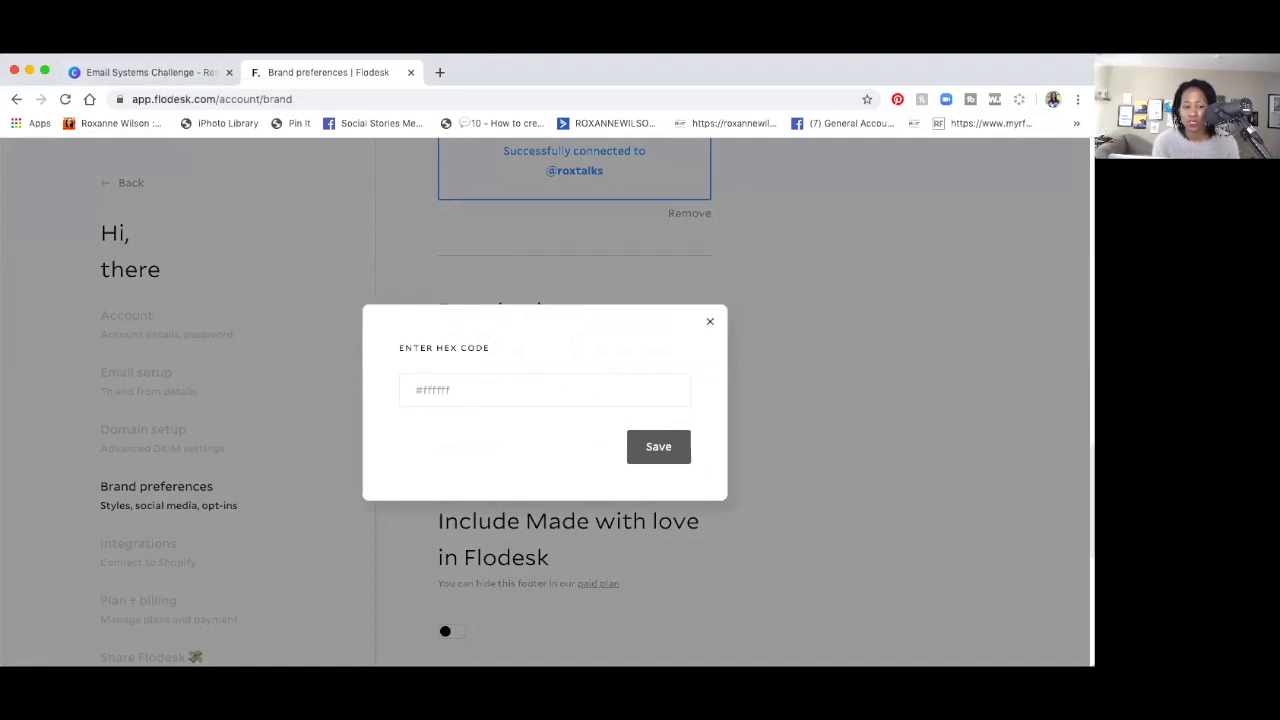
click(101, 74)
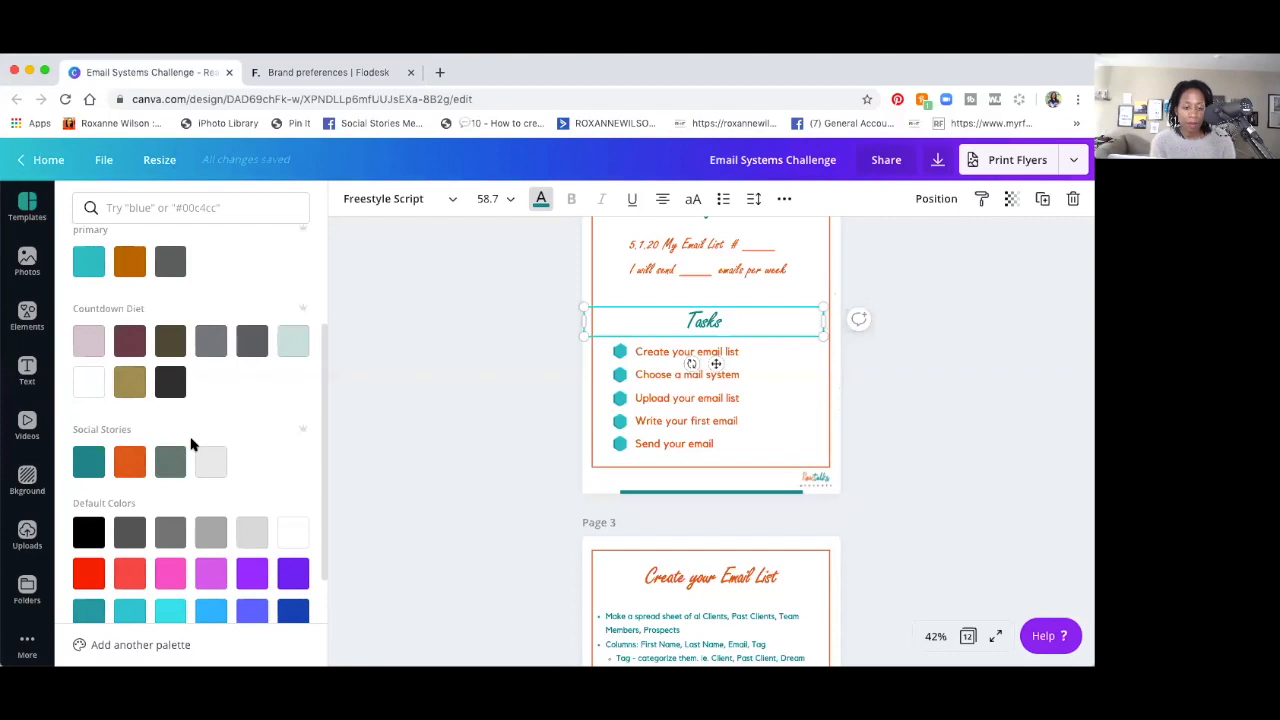
Copy teal #188386 from the Canva Tasks heading and save it as Flodesk's first brand colour.
click(98, 472)
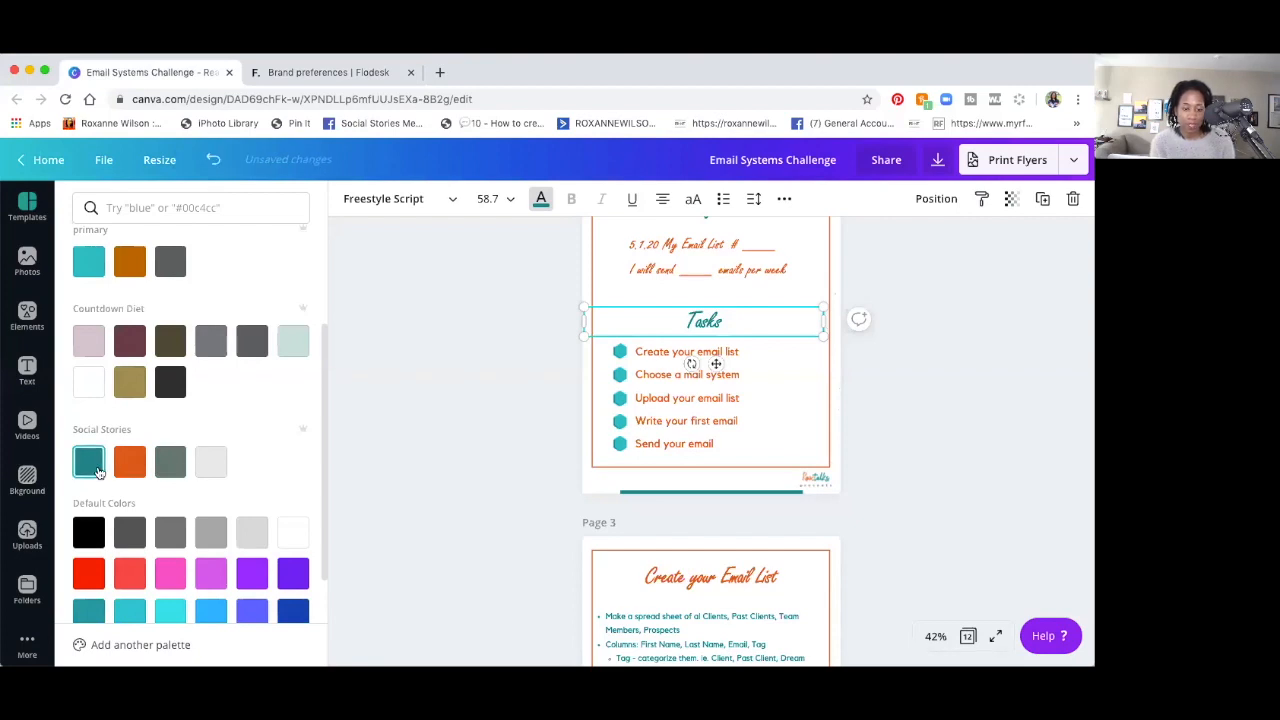
scroll(106, 412, up, 3)
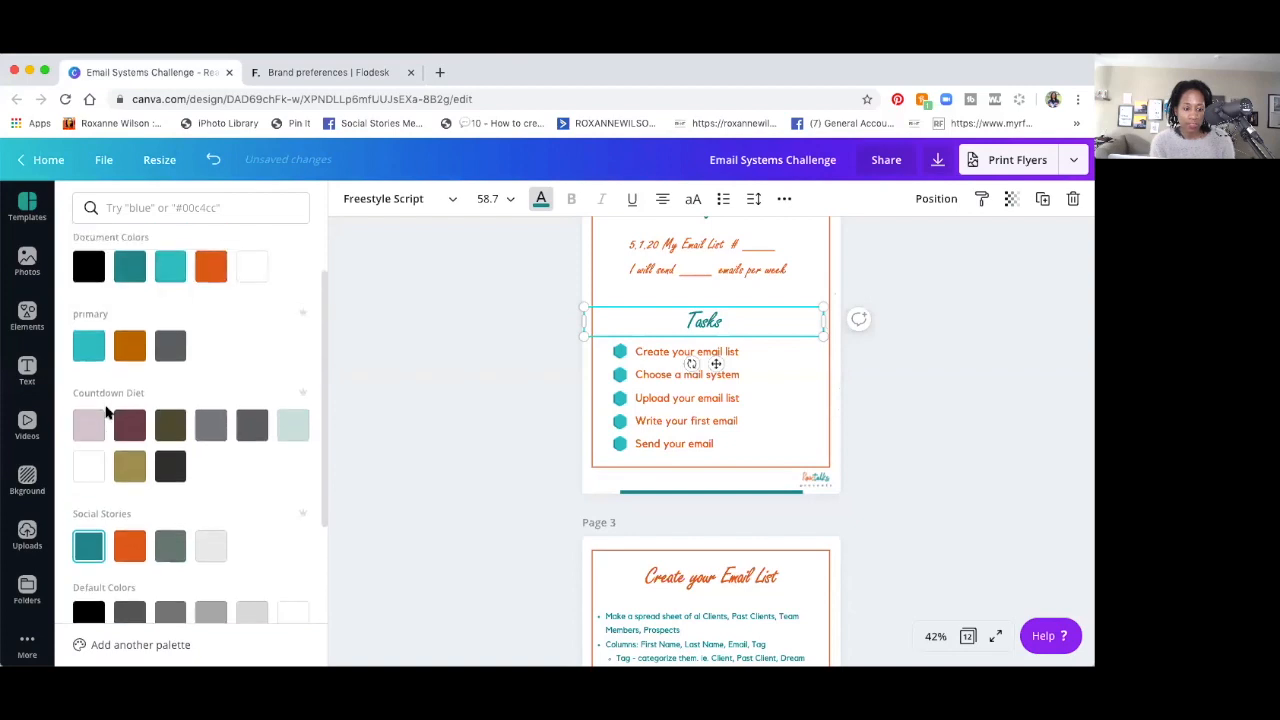
scroll(106, 410, down, 2)
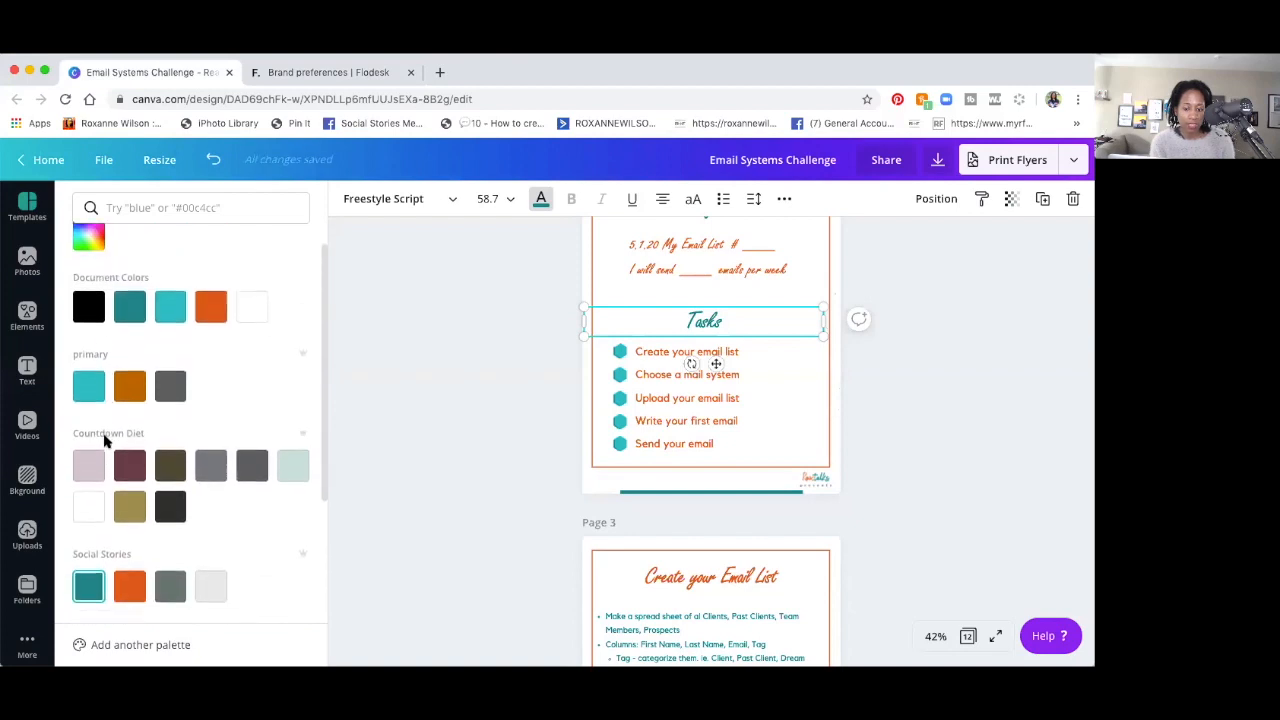
scroll(94, 232, up, 2)
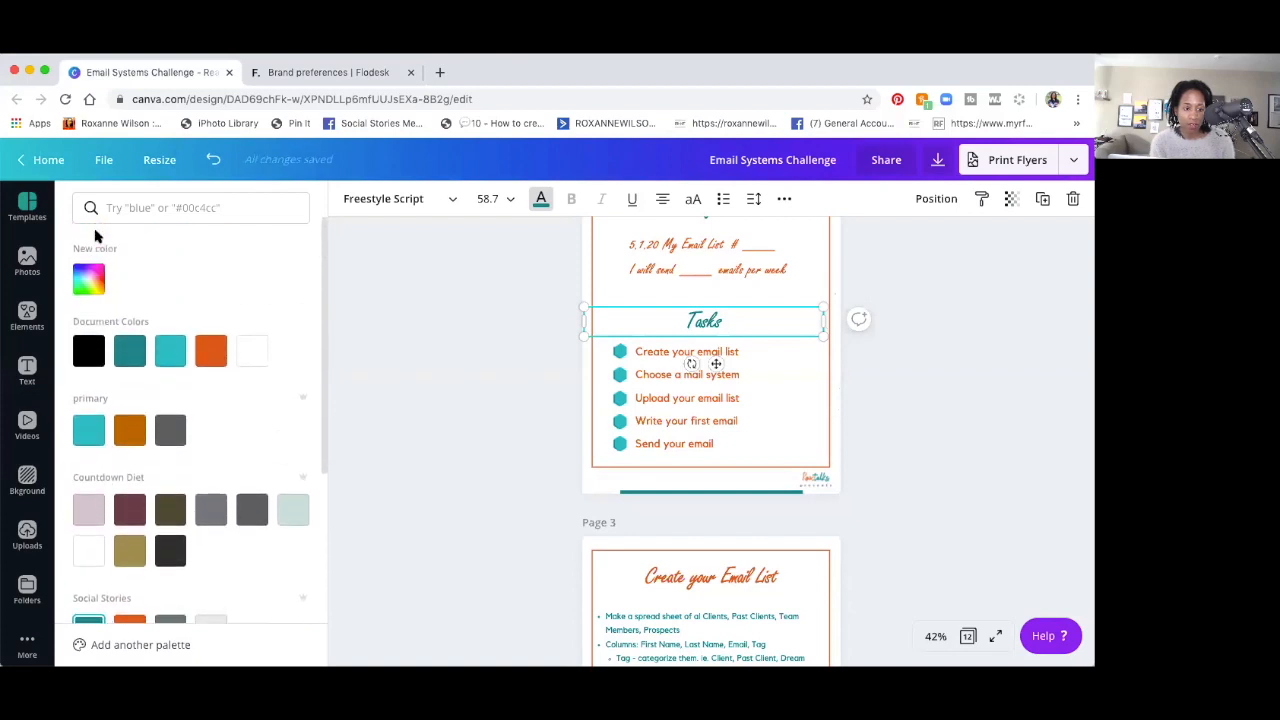
click(90, 282)
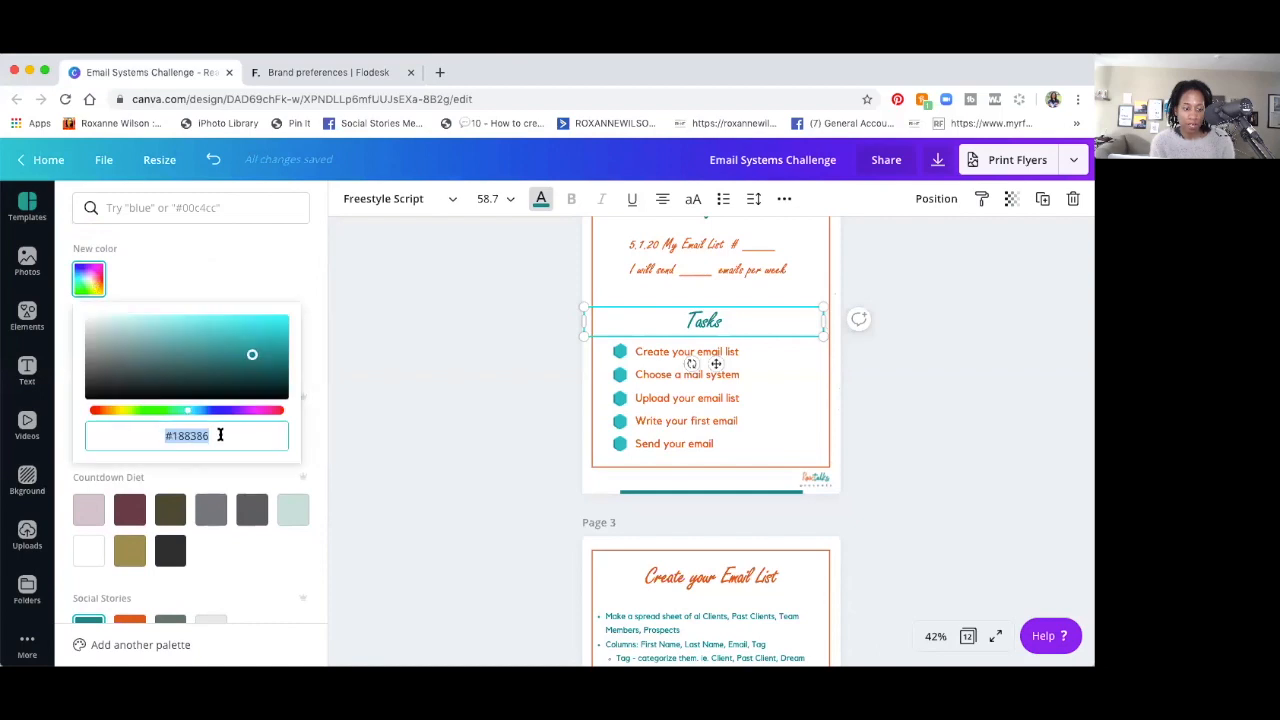
drag(220, 435, 148, 433)
click(282, 80)
click(662, 450)
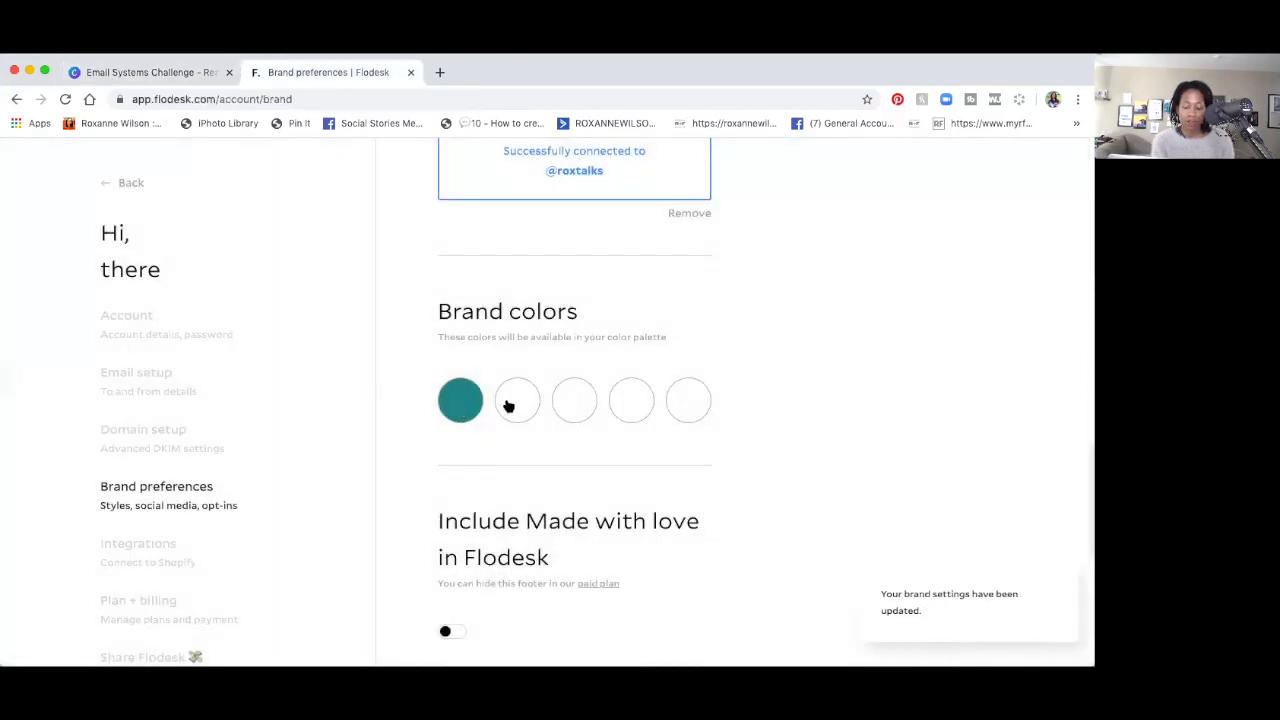
Copy orange #d65e38 from the Canva task list and save it as the second brand colour.
click(508, 405)
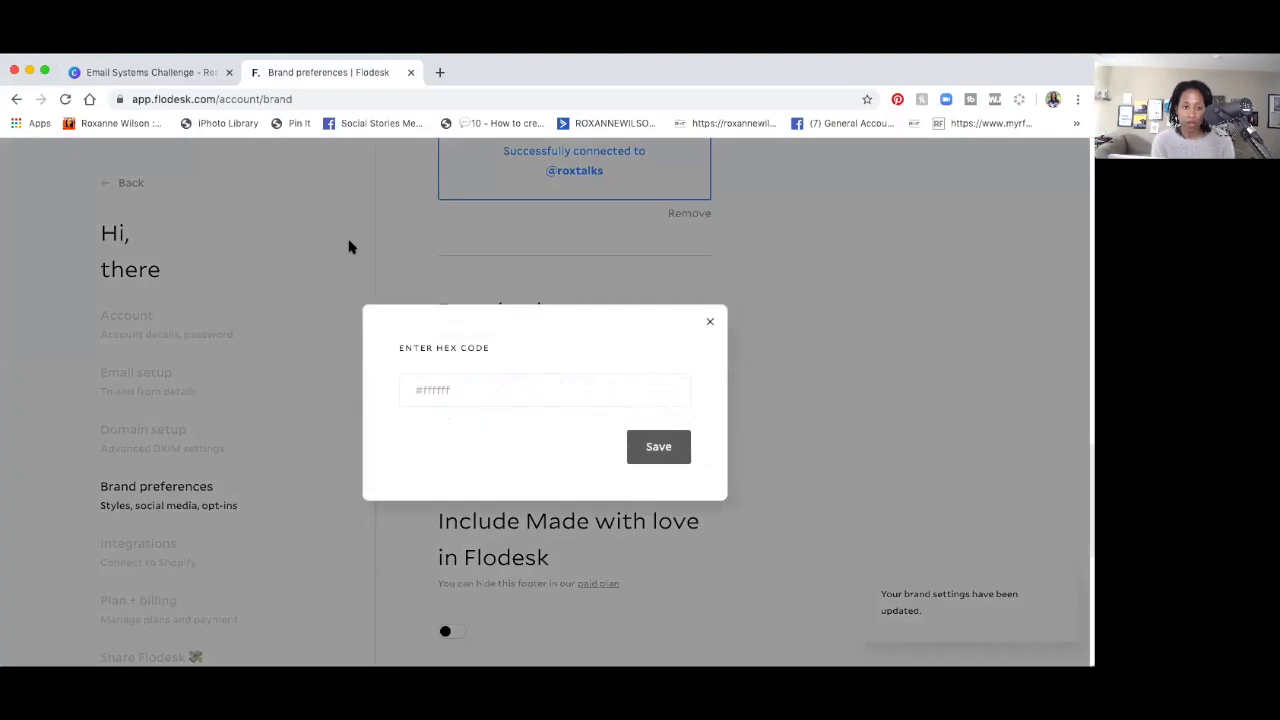
click(190, 74)
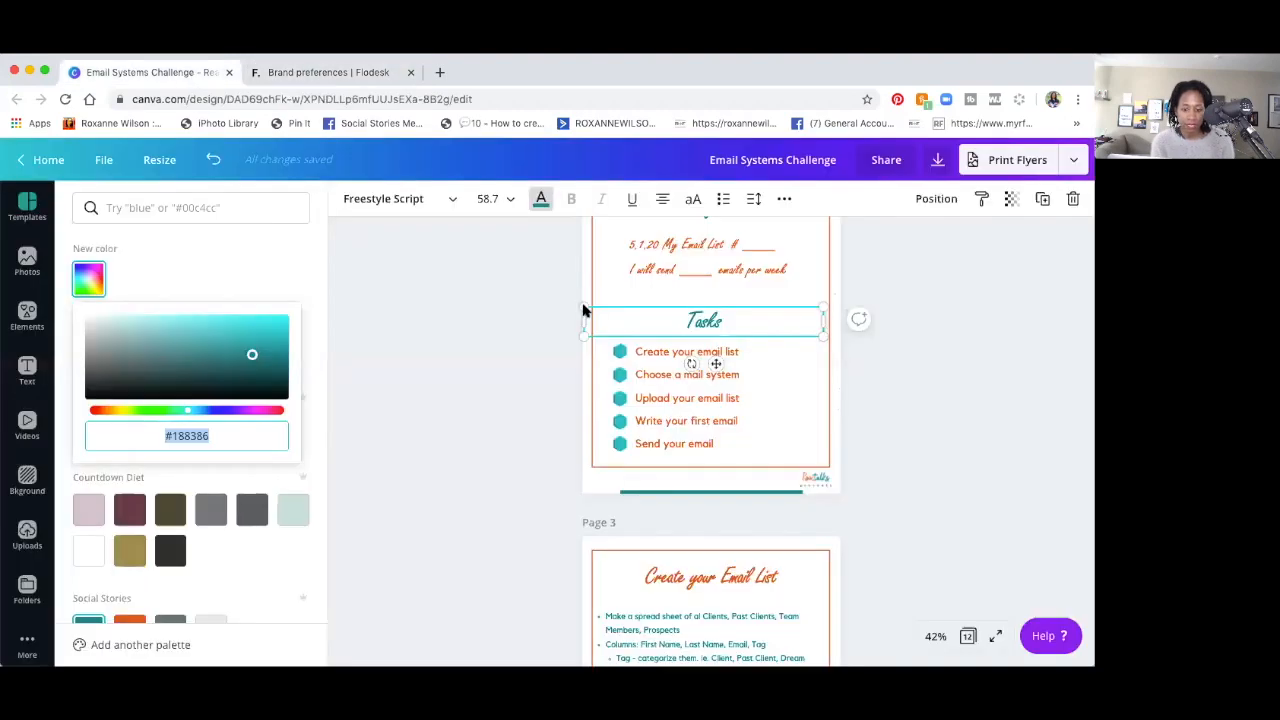
click(647, 378)
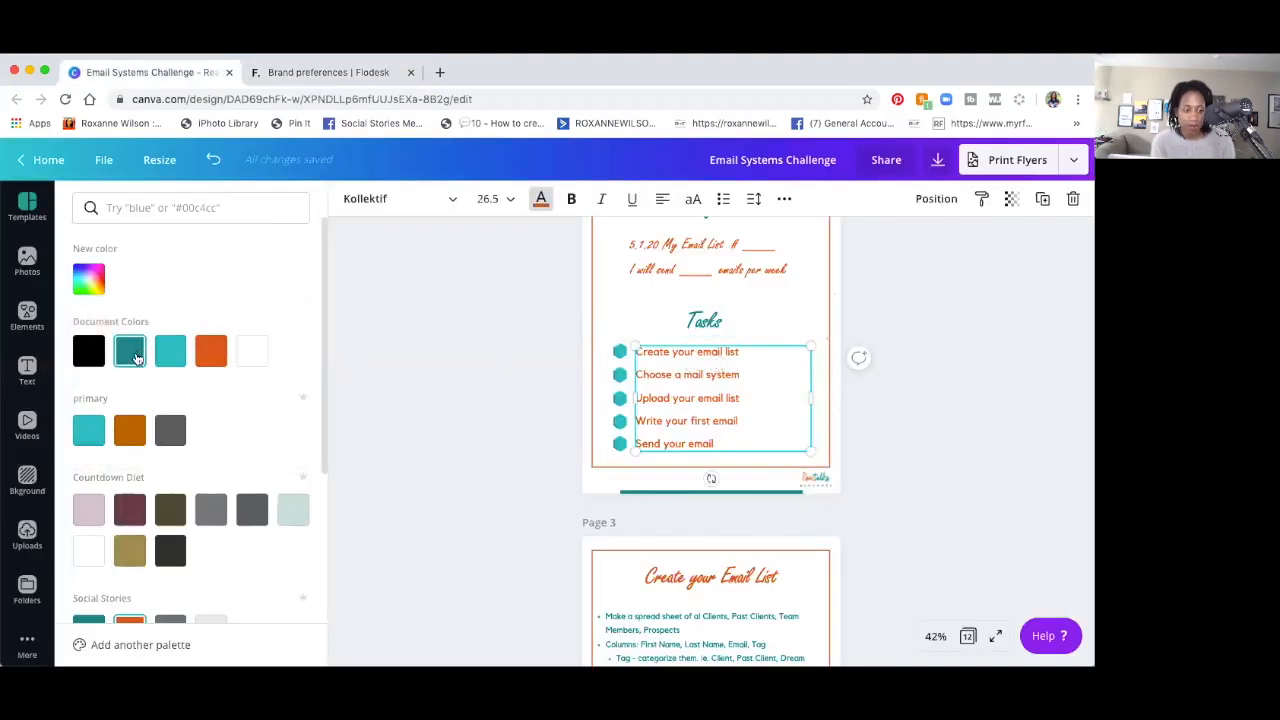
click(80, 274)
key(super+c)
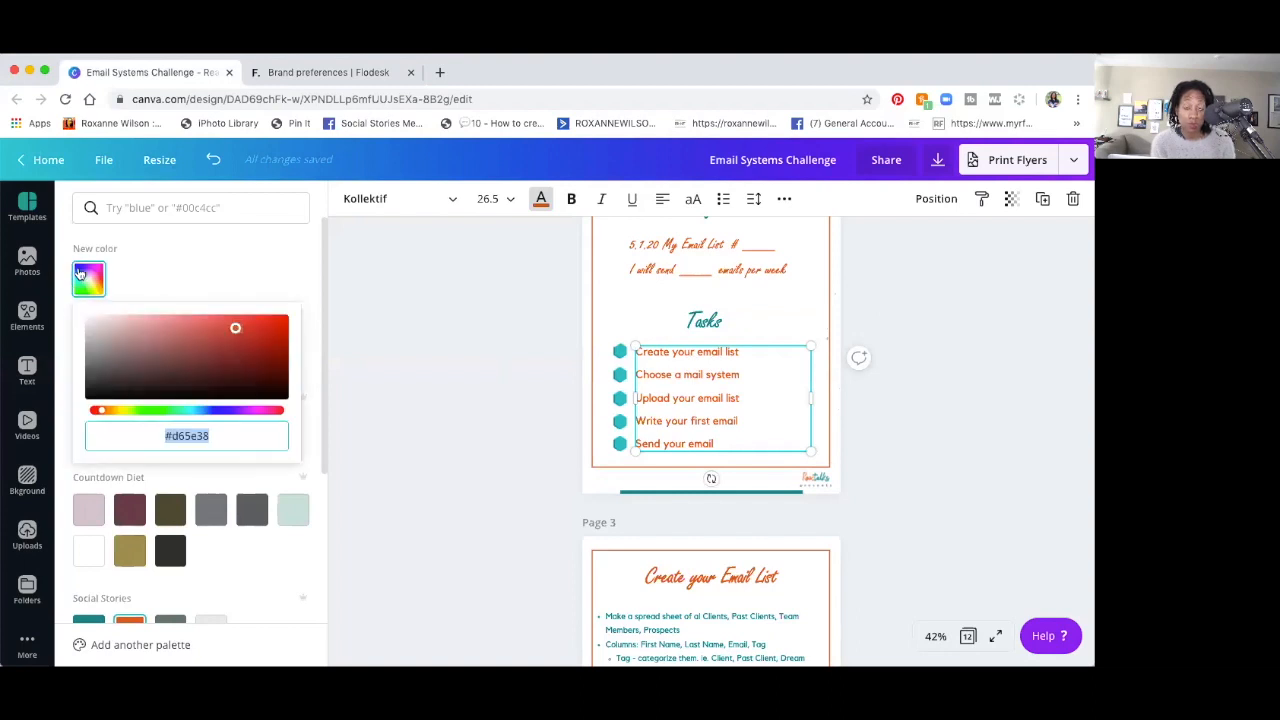
double_click(188, 440)
click(300, 72)
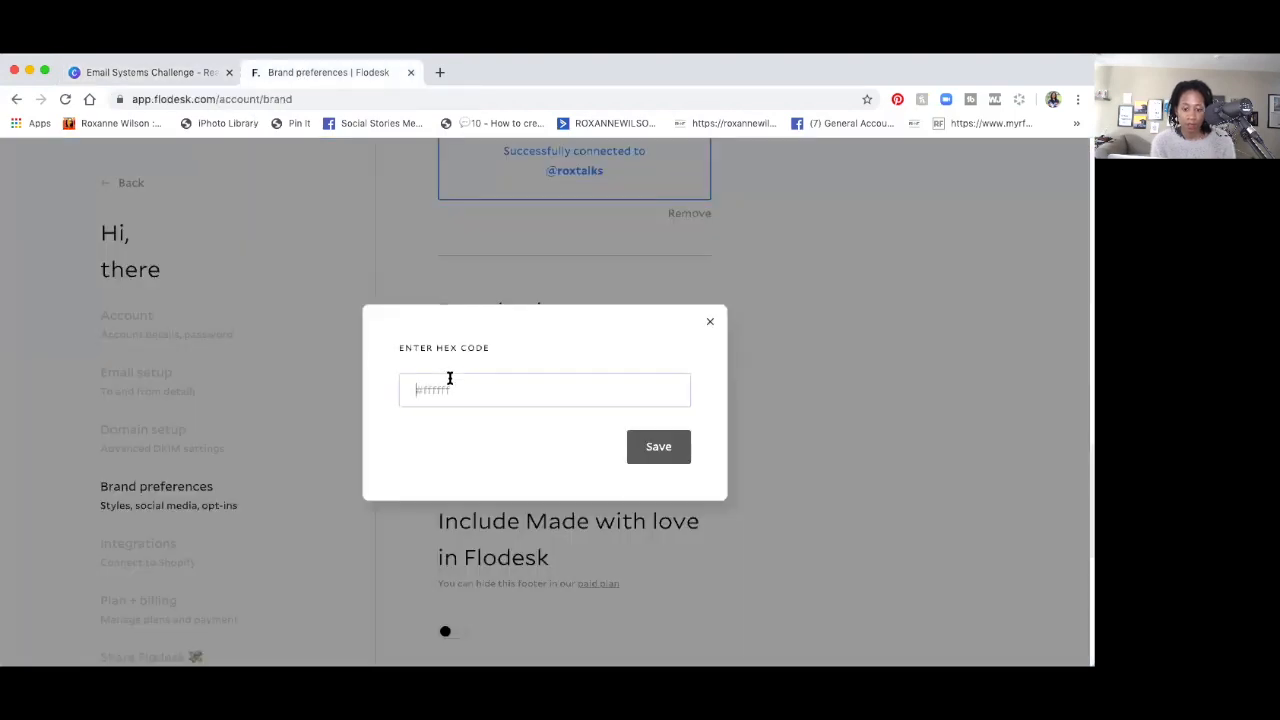
click(457, 375)
key(super+v)
click(655, 447)
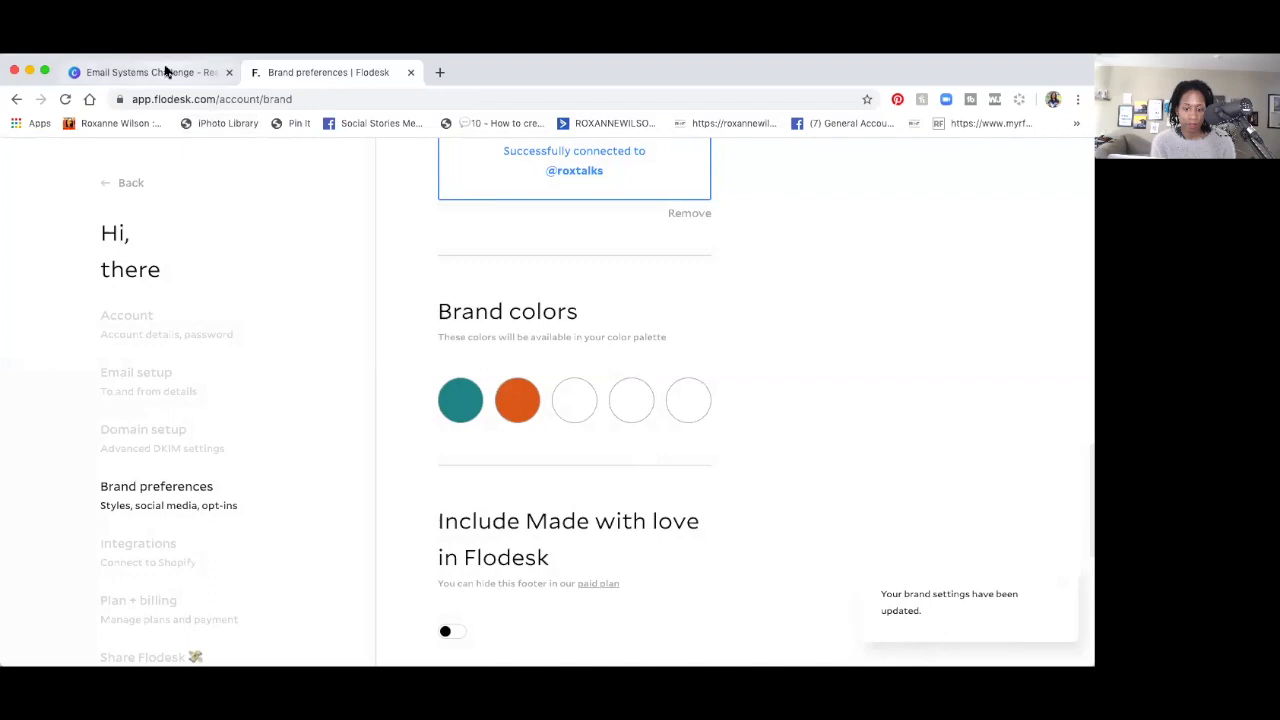
Copy gray #66756f from the Canva design and save it as the third brand colour.
click(165, 72)
scroll(282, 508, down, 1)
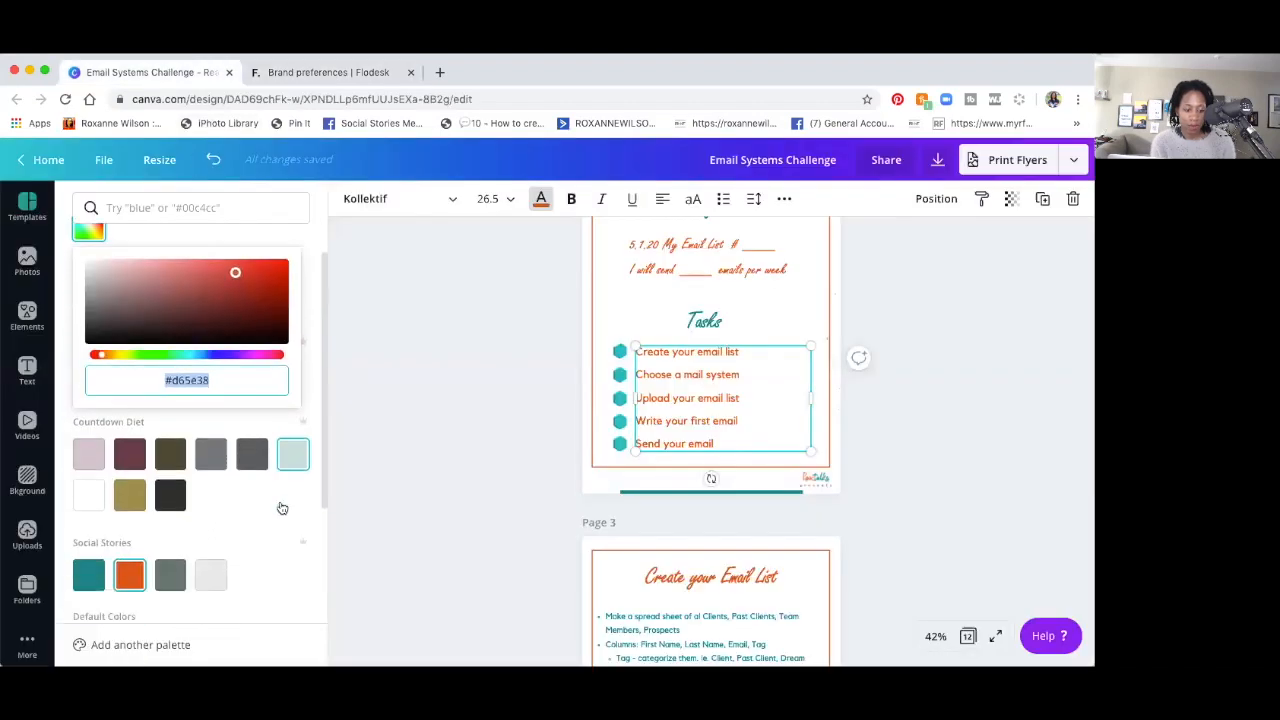
scroll(282, 508, down, 2)
click(170, 502)
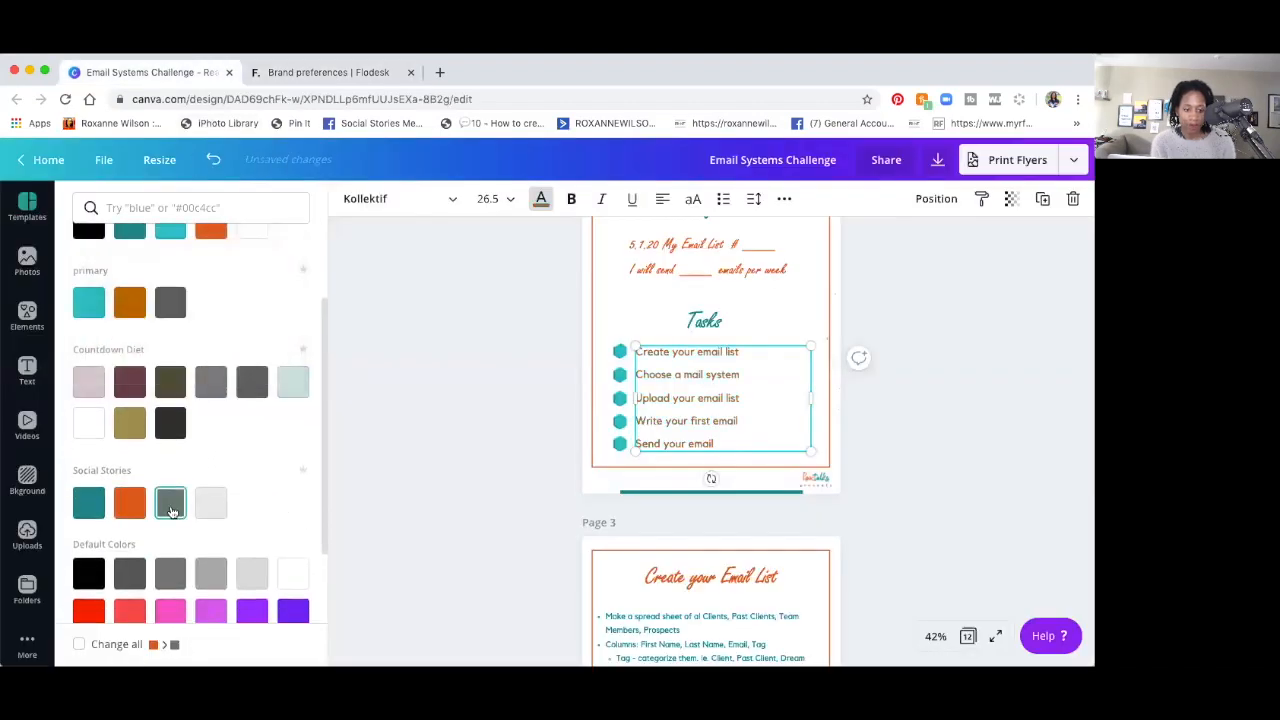
scroll(115, 285, up, 3)
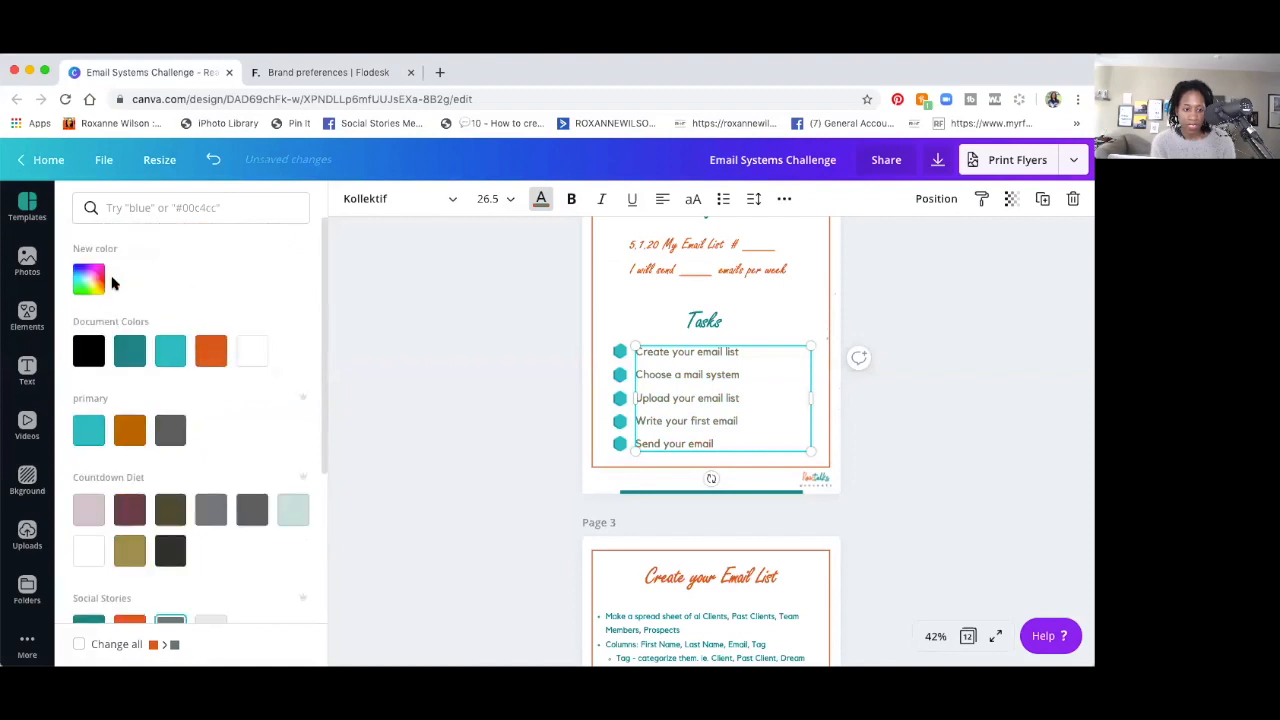
click(89, 276)
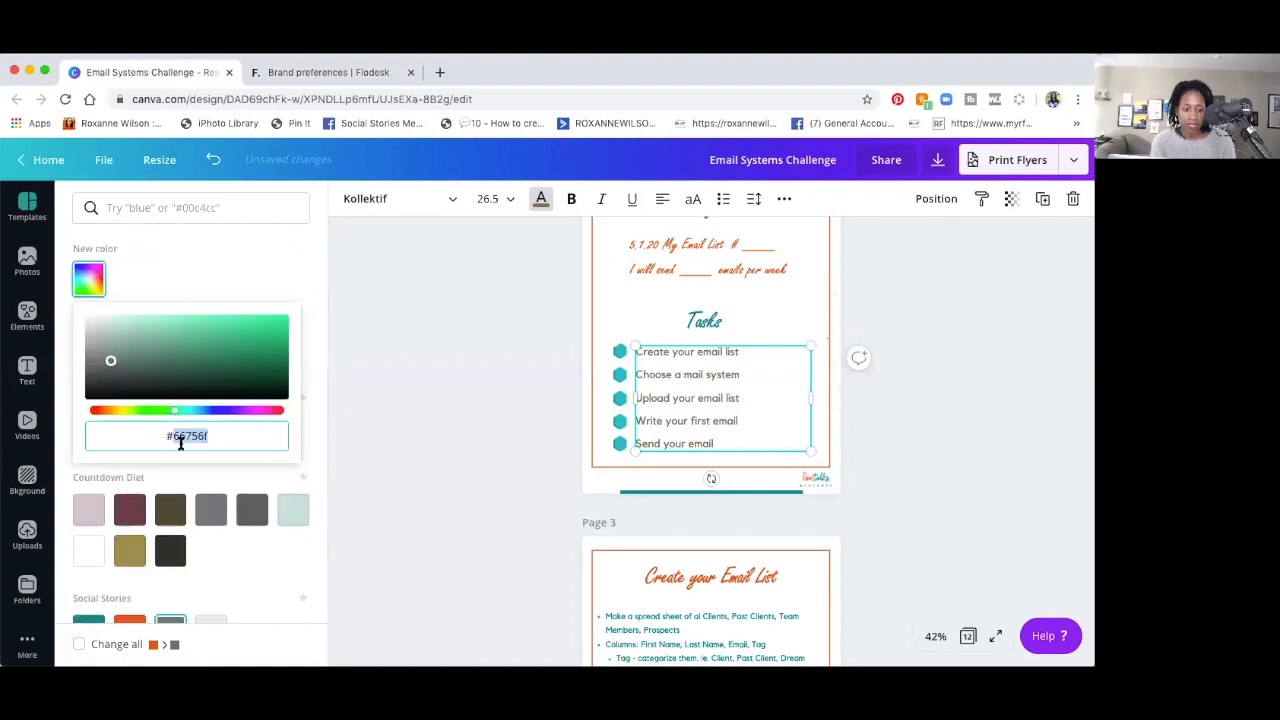
click(285, 77)
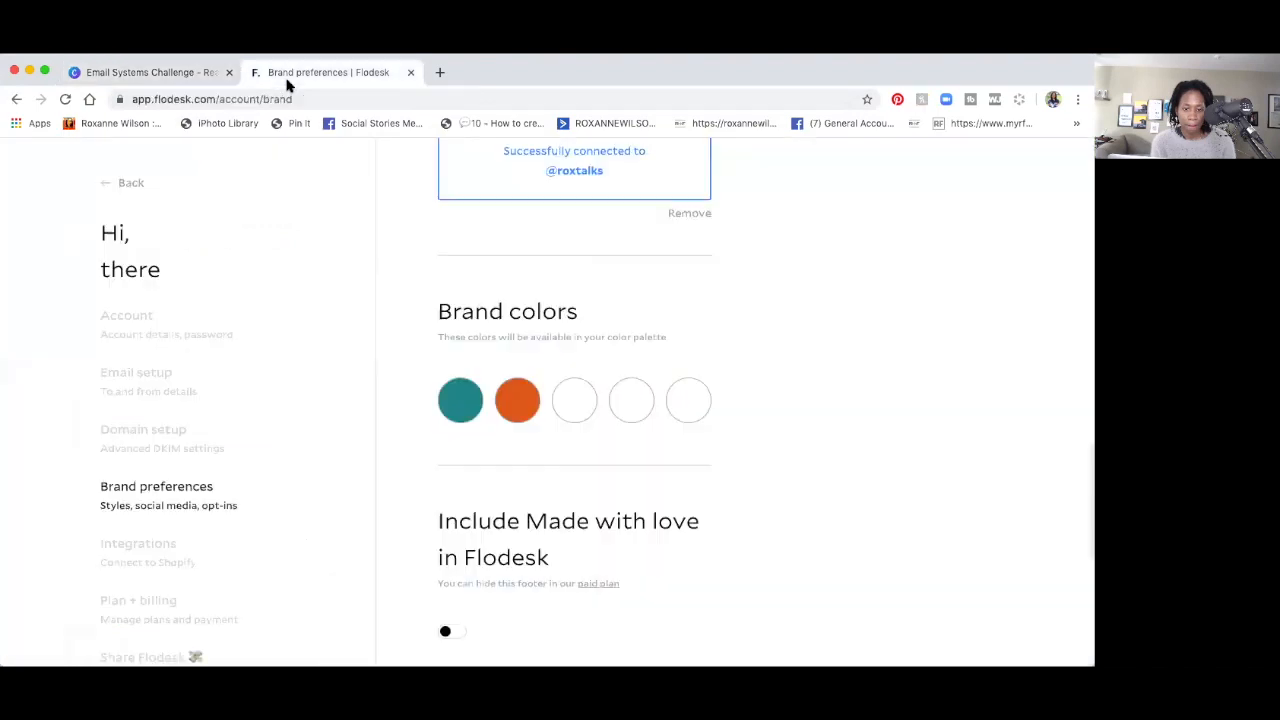
click(577, 401)
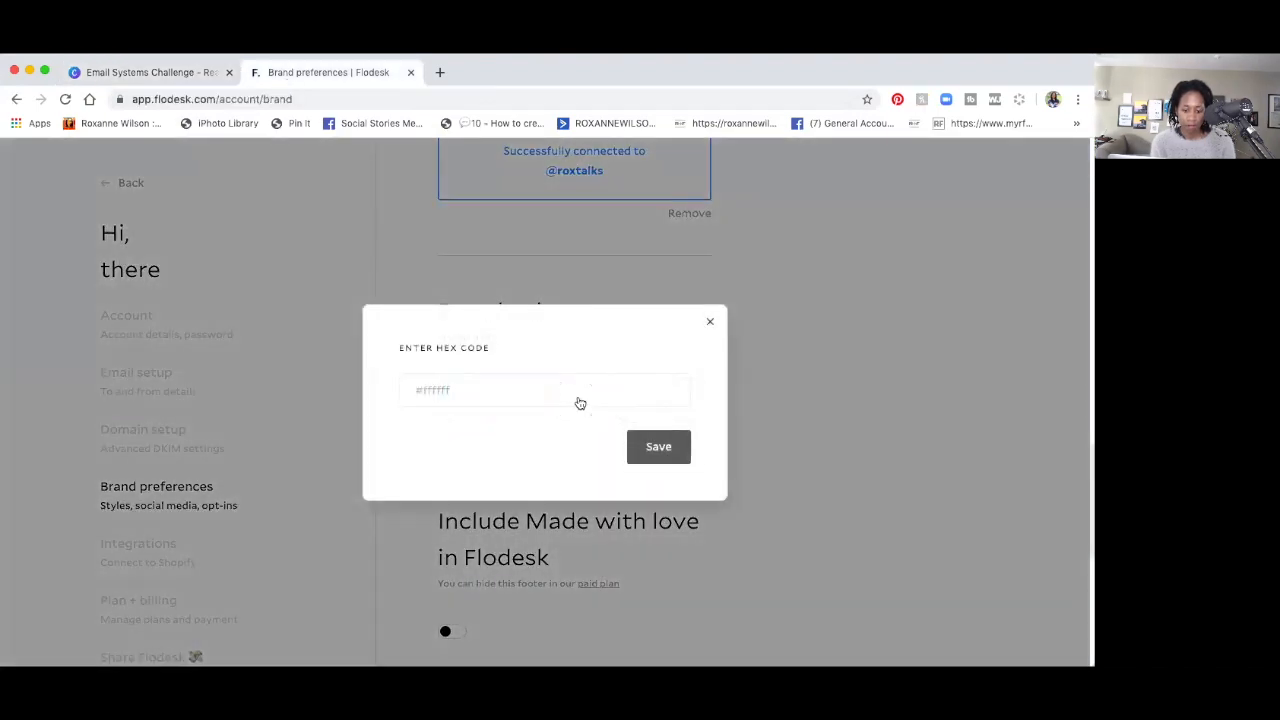
click(580, 403)
text(#66756f)
click(659, 449)
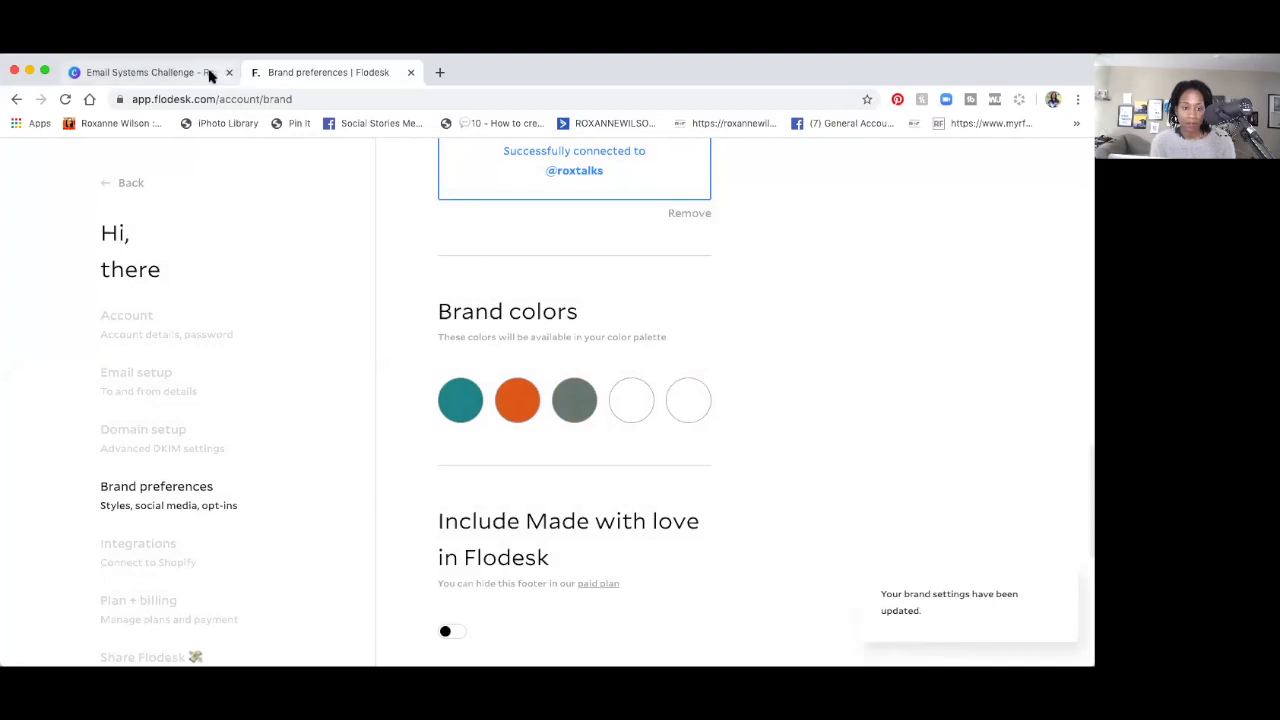
Copy light teal #3bbbbf from Canva and save it as the fourth brand colour.
click(150, 72)
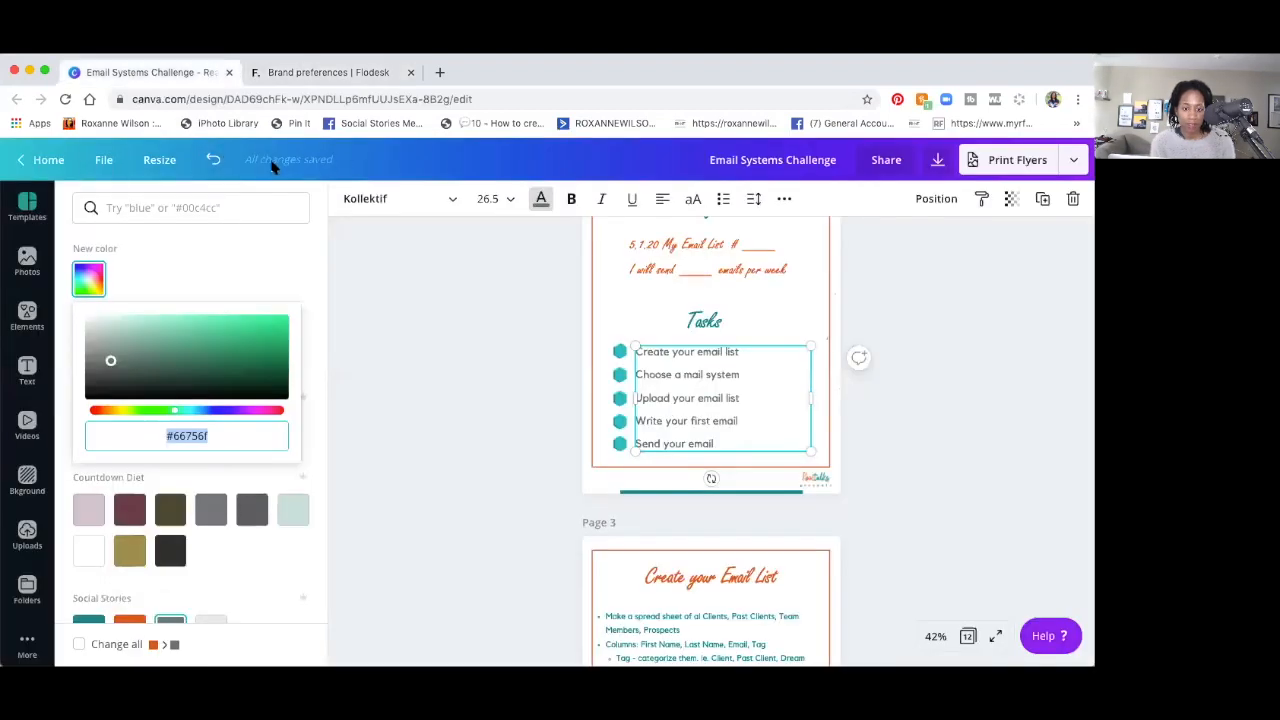
click(212, 160)
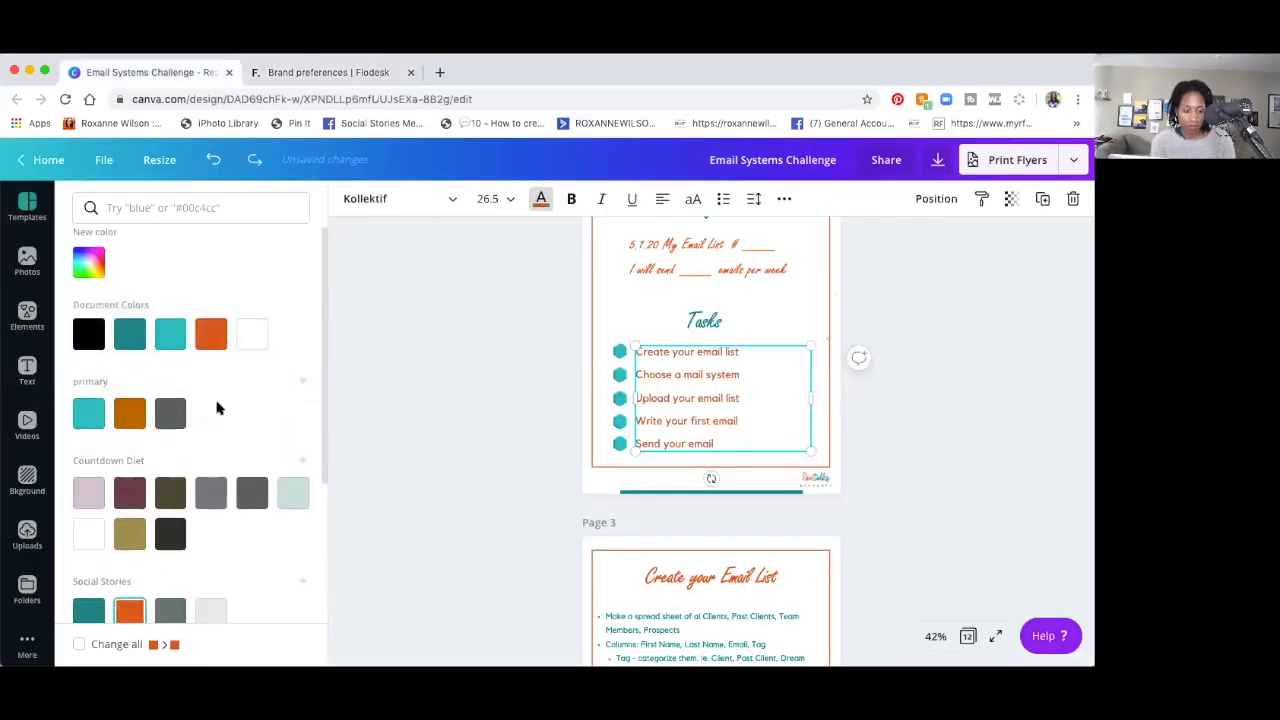
scroll(218, 408, down, 2)
scroll(212, 410, up, 2)
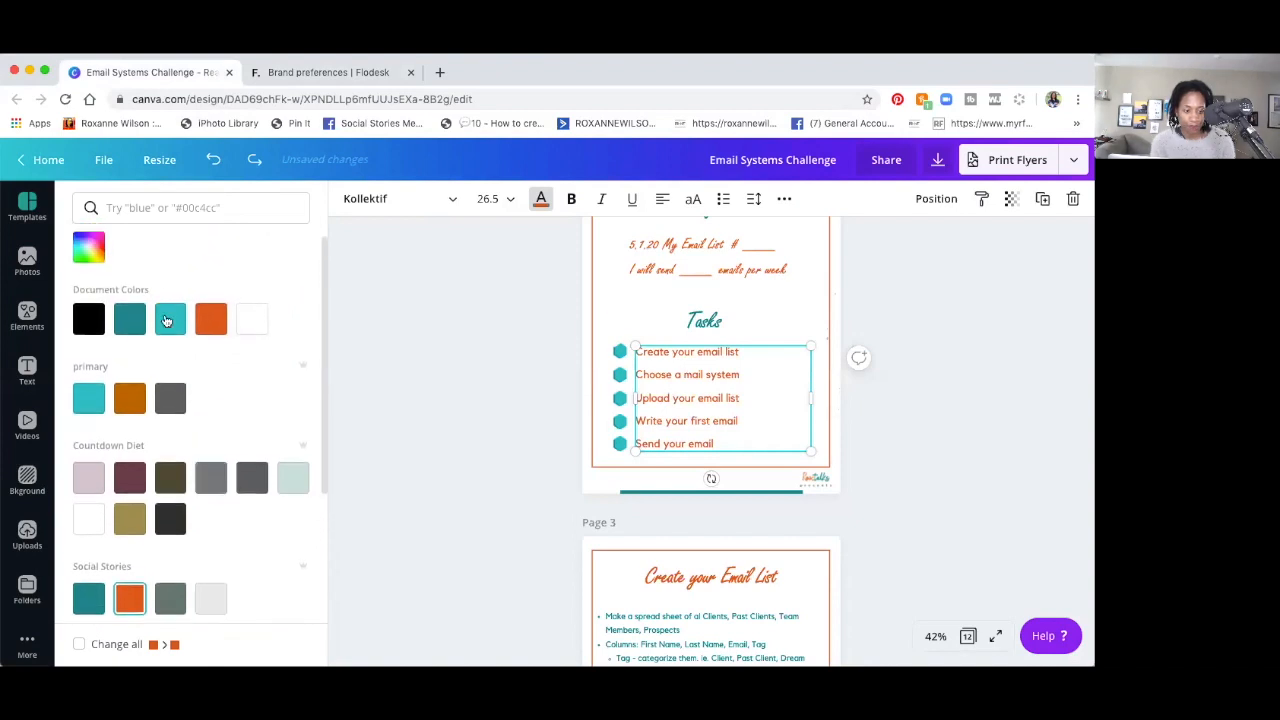
click(167, 320)
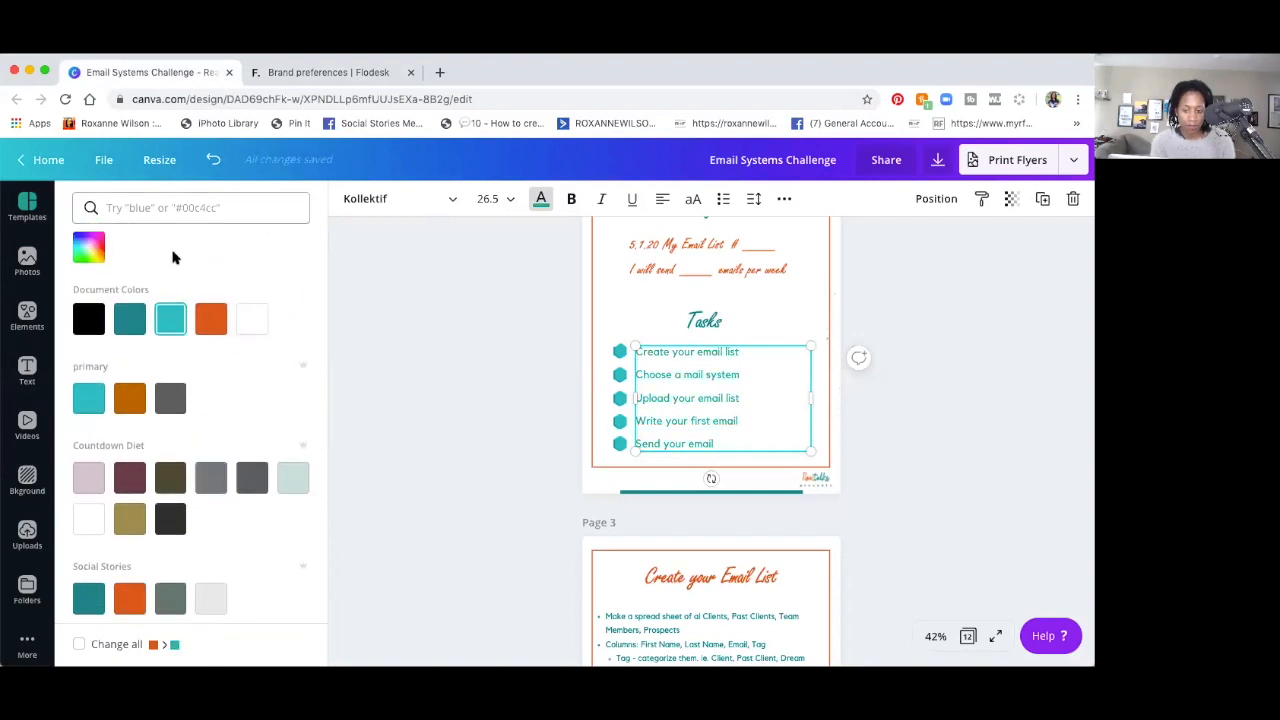
scroll(180, 303, up, 1)
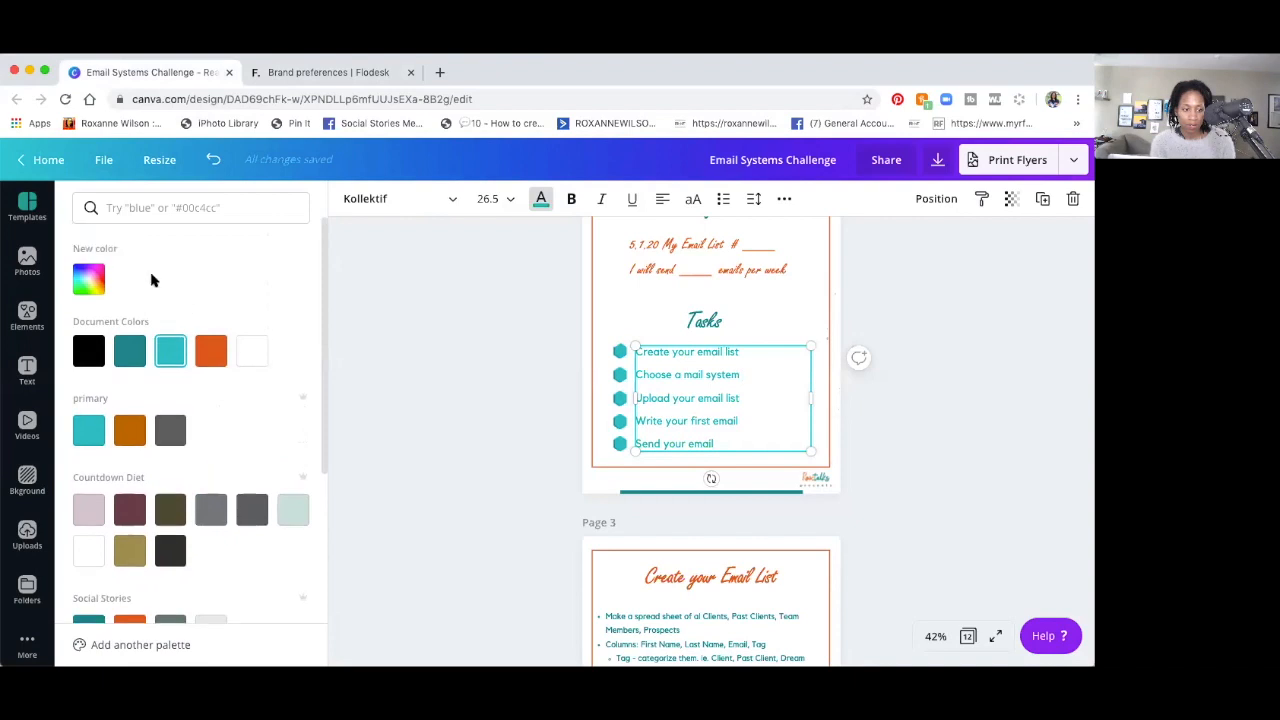
click(91, 284)
triple_click(181, 433)
key(super+c)
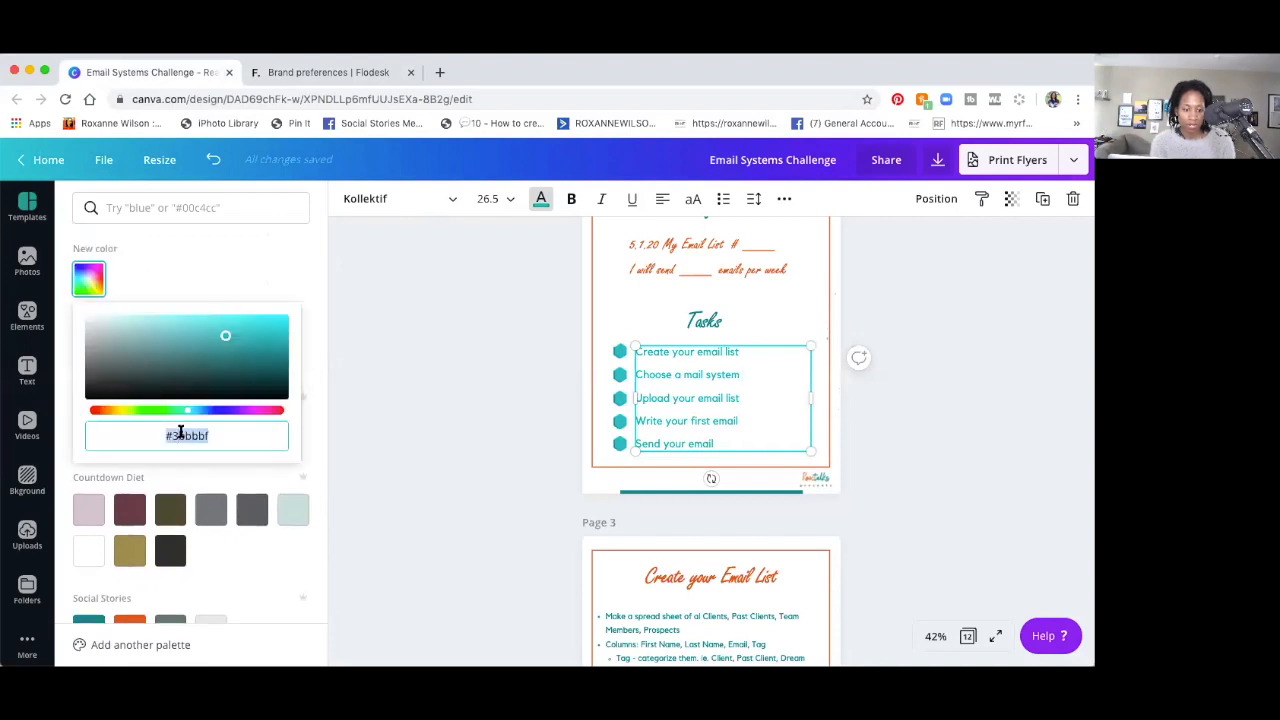
click(318, 73)
click(632, 411)
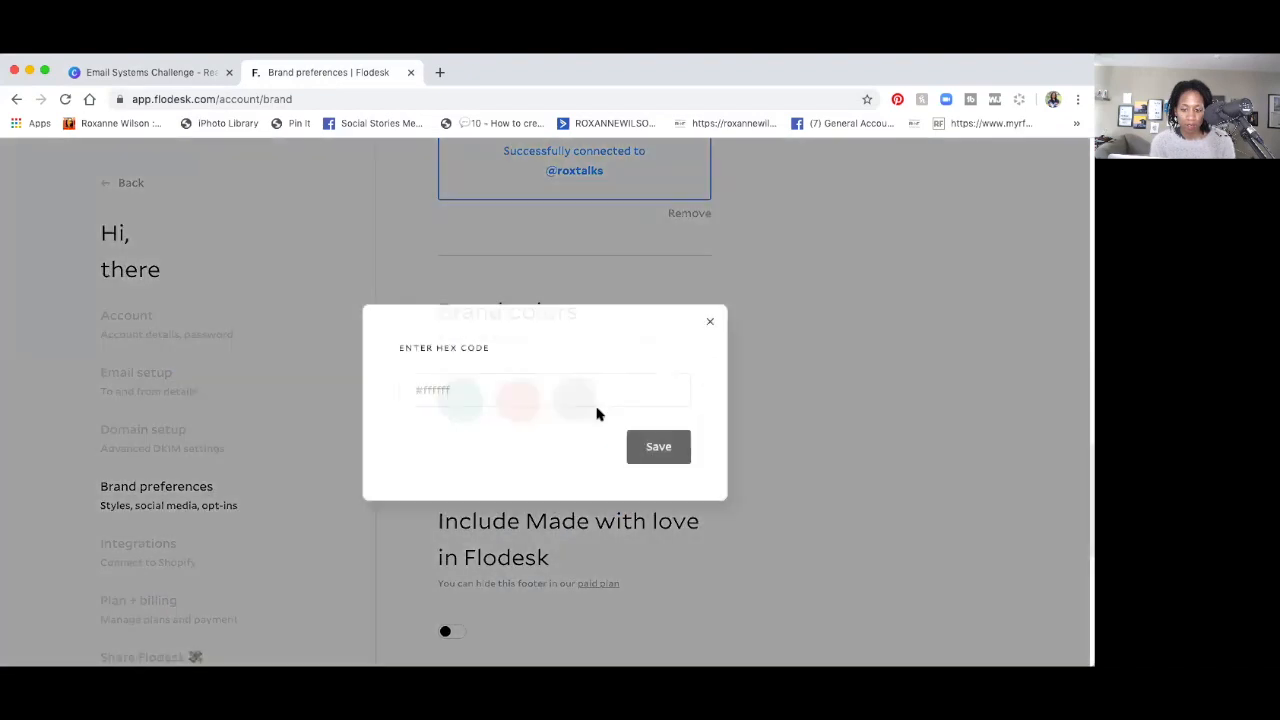
click(529, 400)
key(super+v)
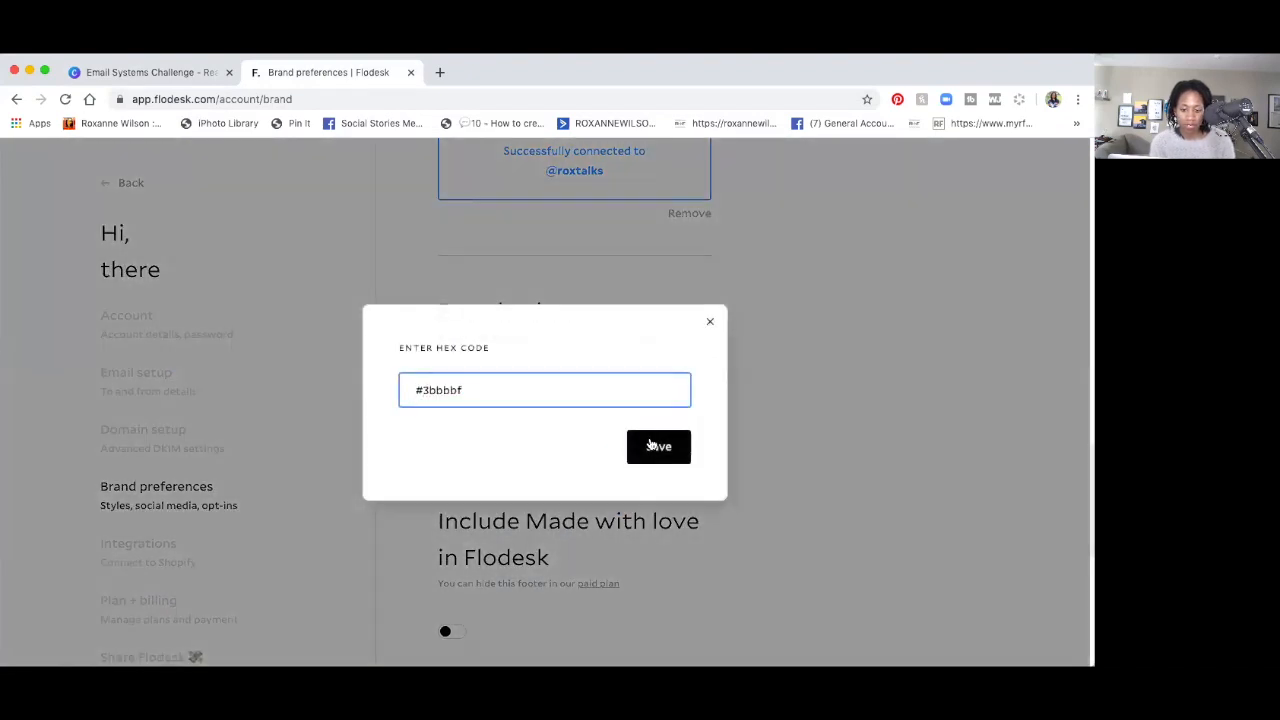
click(651, 446)
Copy light grey #e9e9e9 from Canva and save it as the fifth brand colour.
click(150, 72)
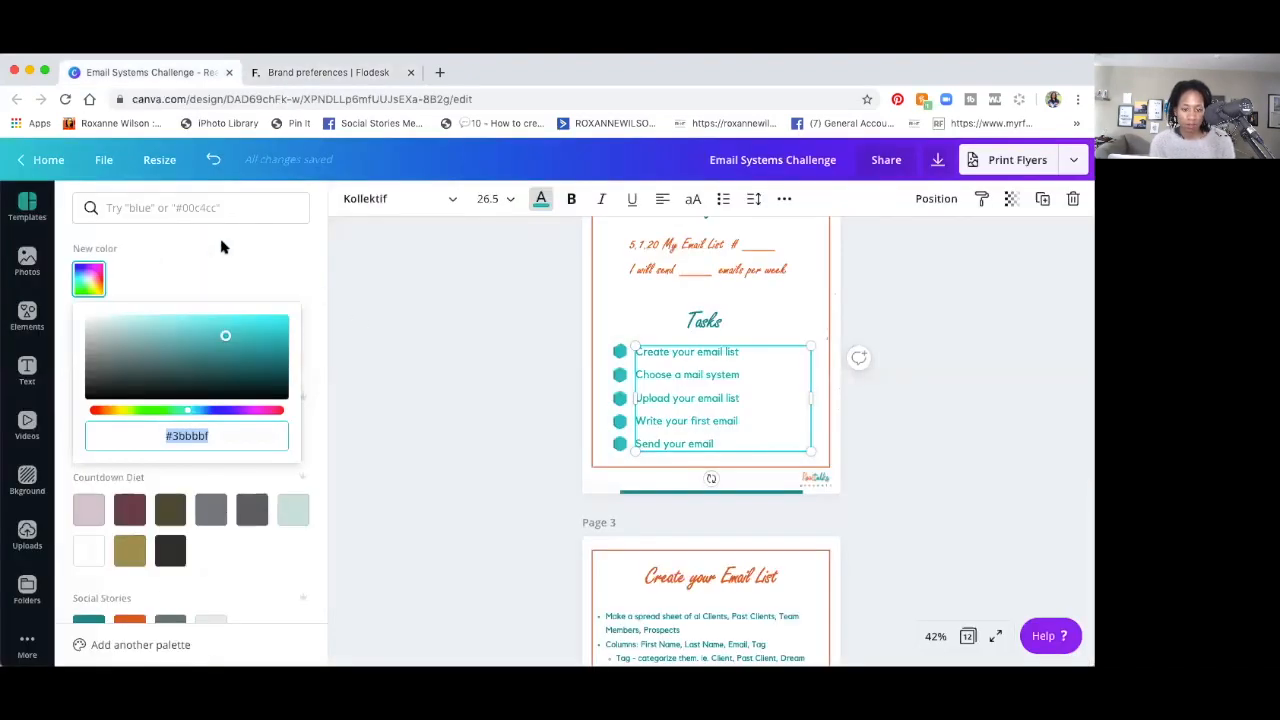
click(211, 161)
scroll(217, 363, down, 3)
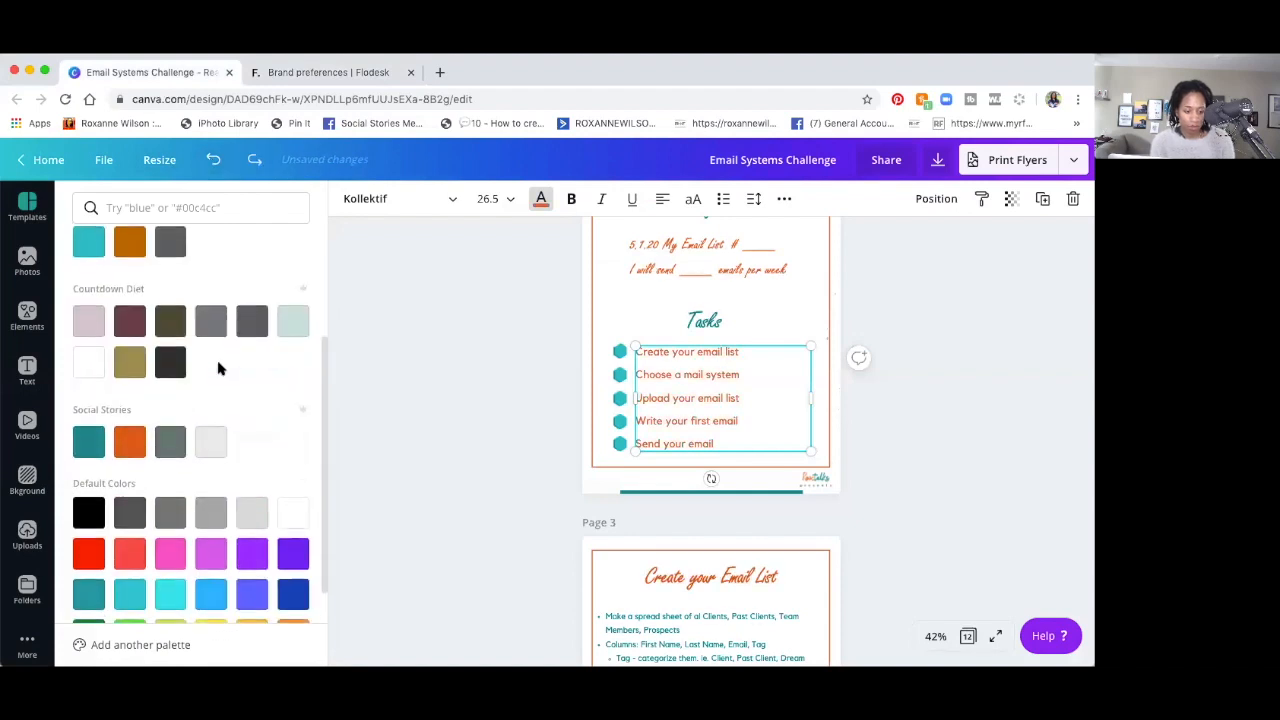
click(210, 440)
scroll(180, 335, up, 2)
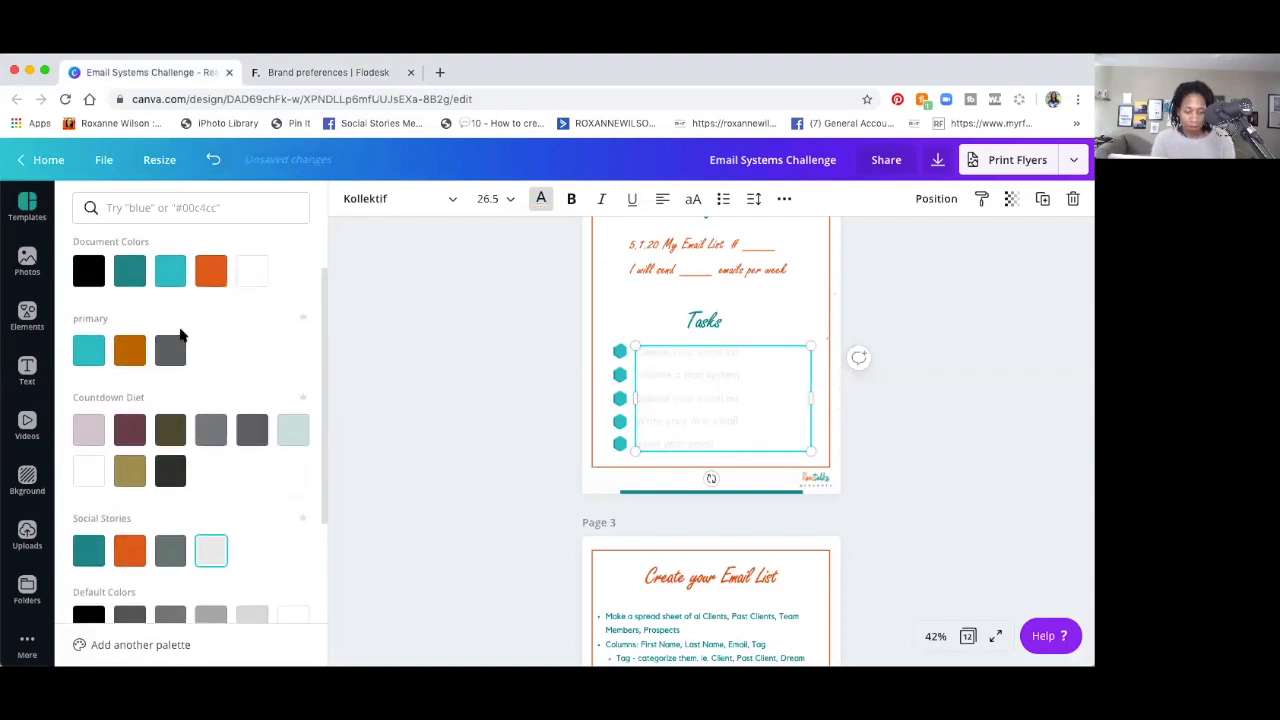
scroll(182, 335, up, 2)
click(89, 279)
key(super+c)
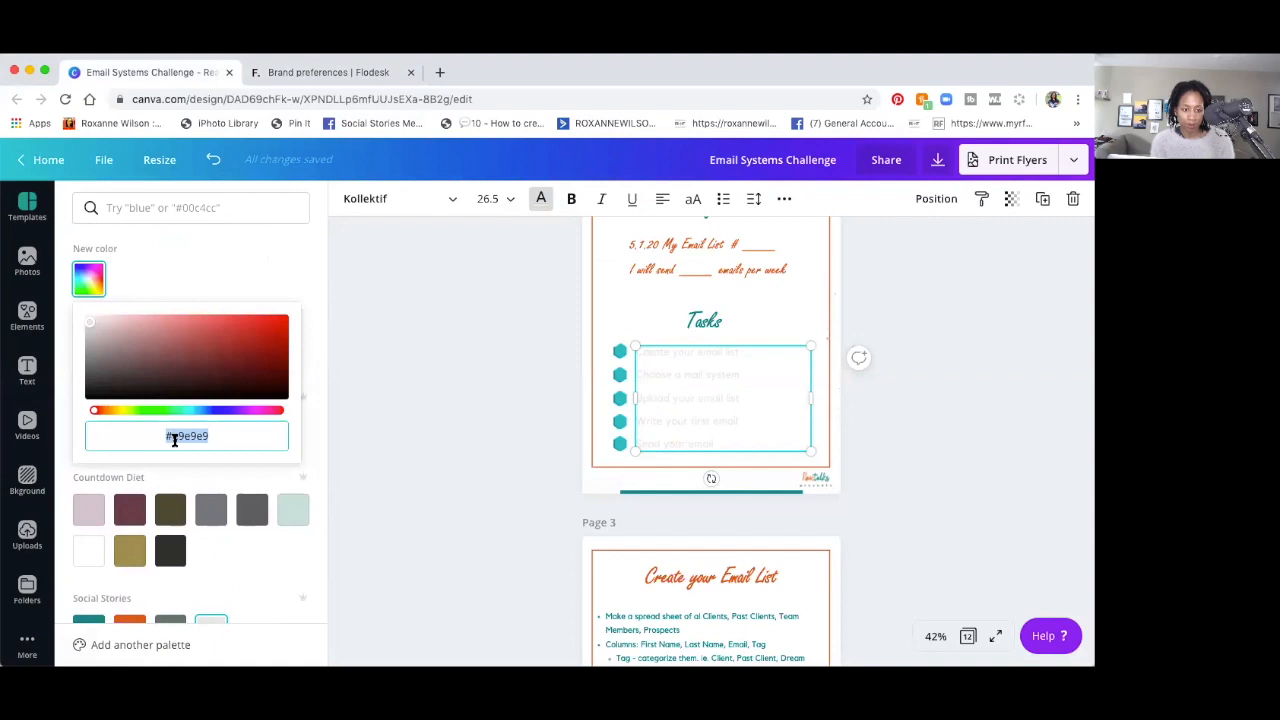
click(212, 160)
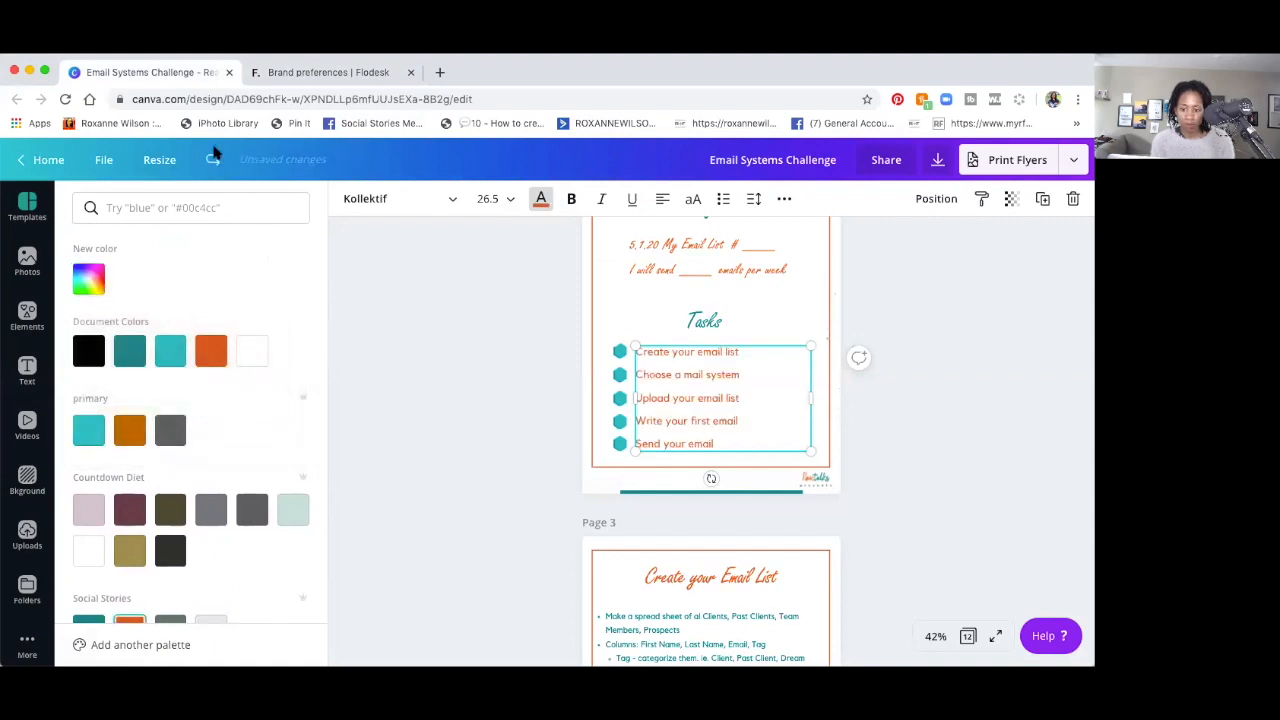
click(275, 70)
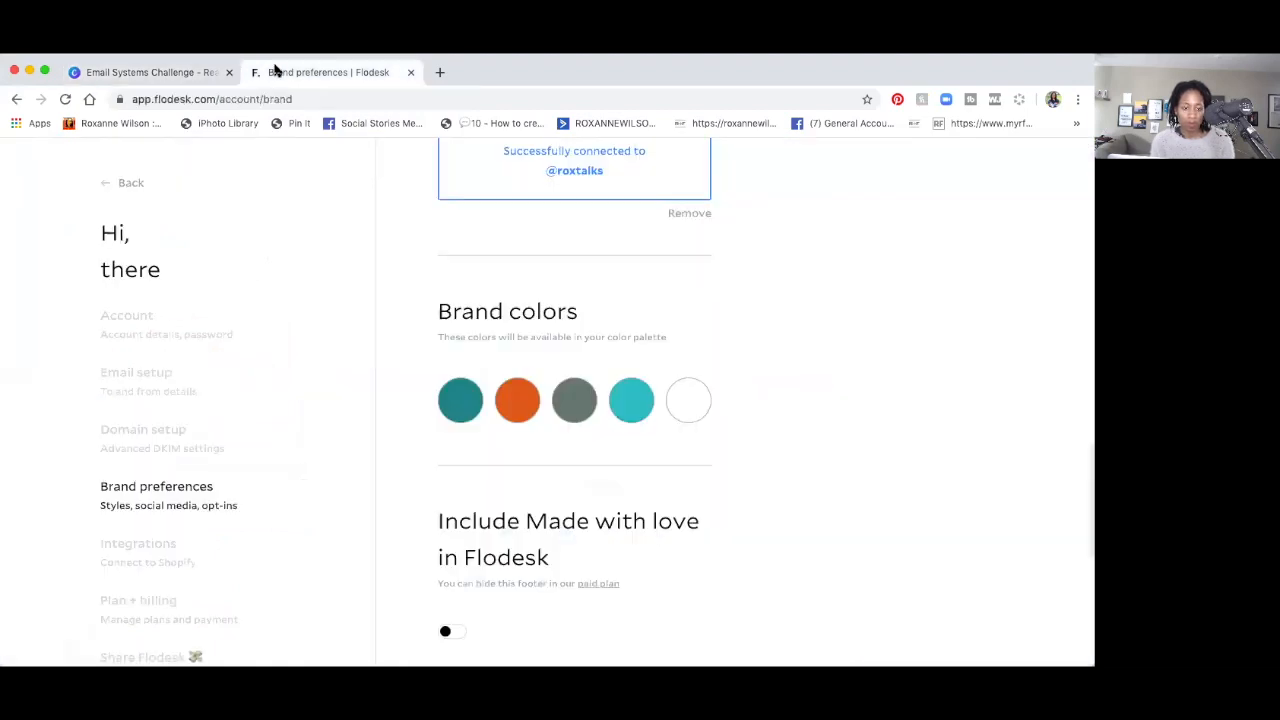
click(687, 401)
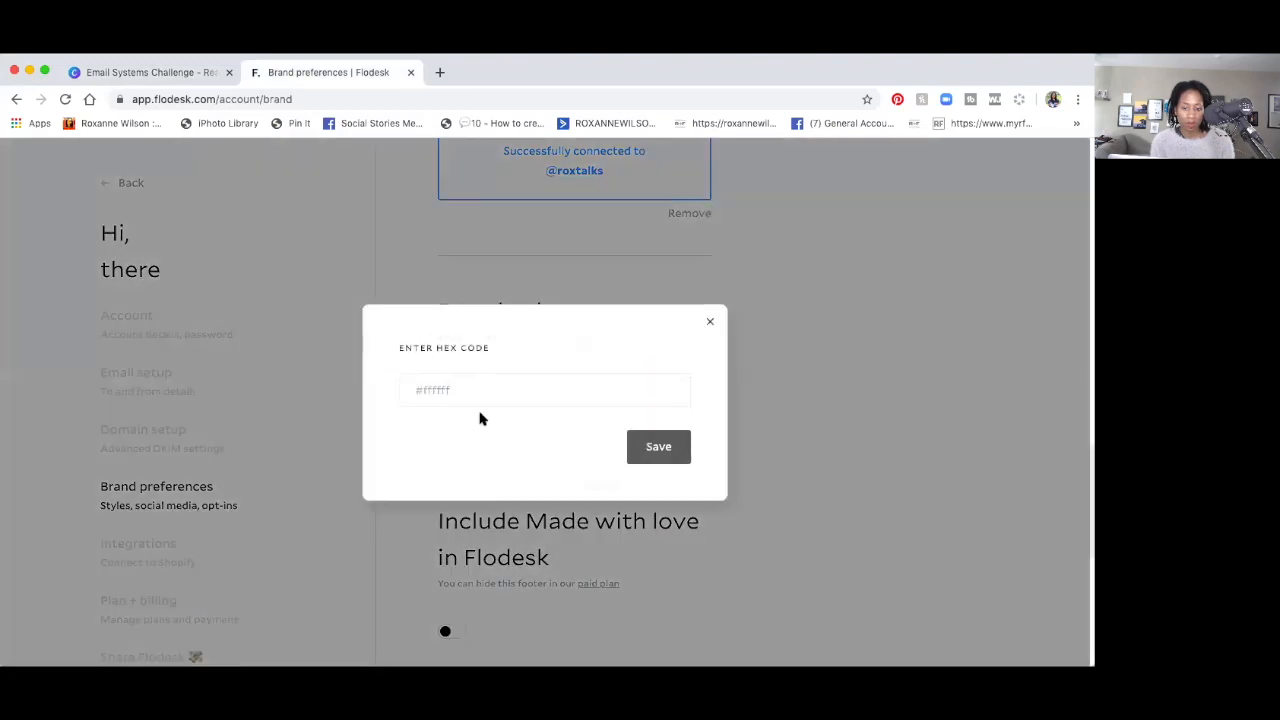
click(469, 385)
key(super+v)
click(656, 449)
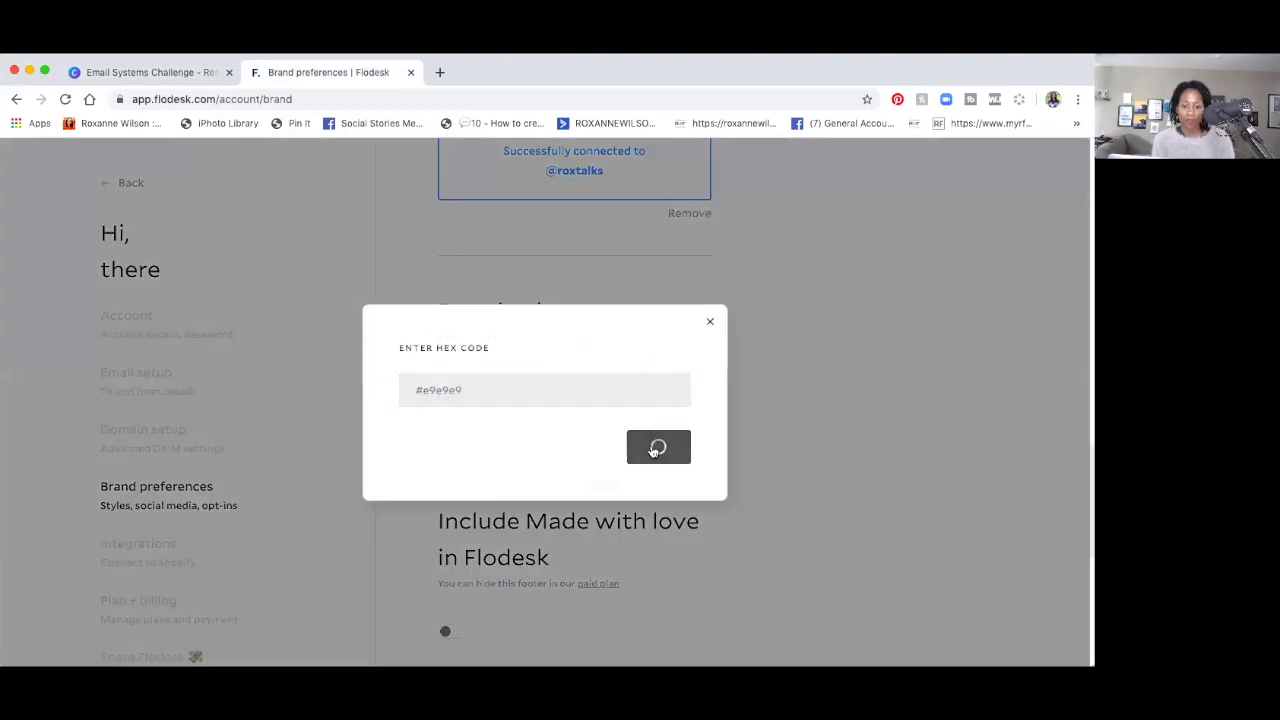
scroll(652, 450, down, 3)
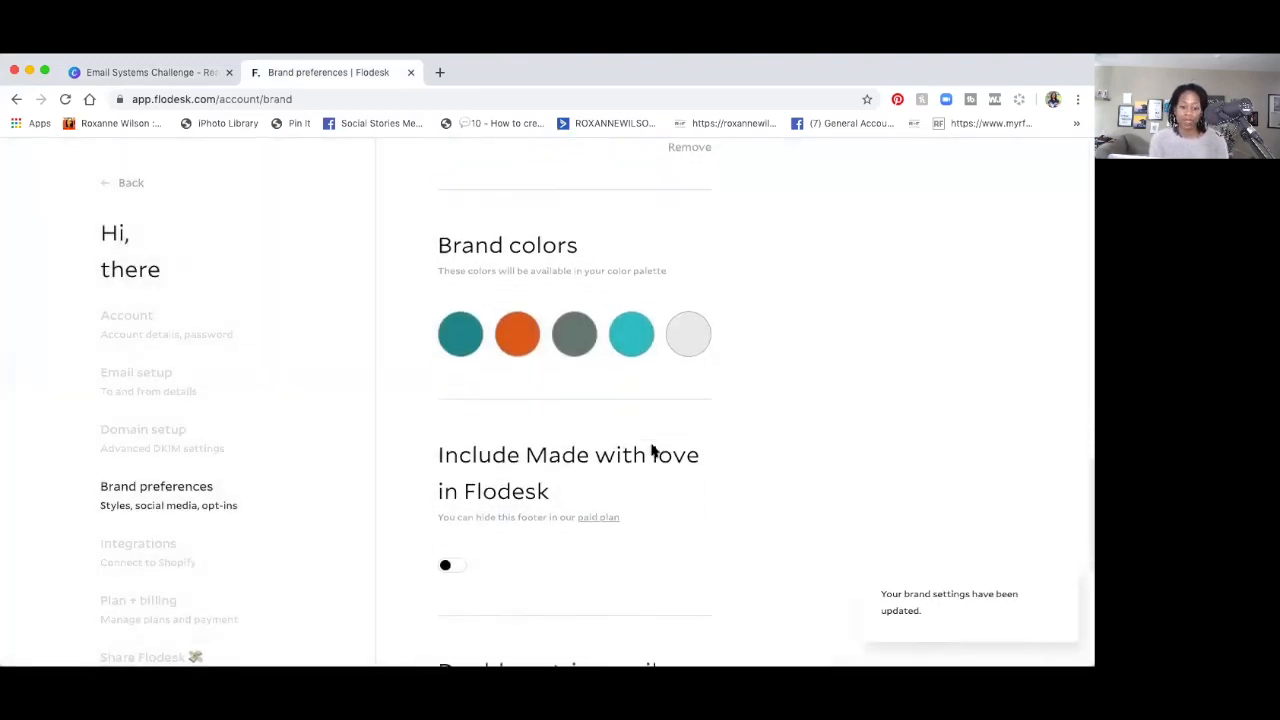
scroll(651, 449, down, 2)
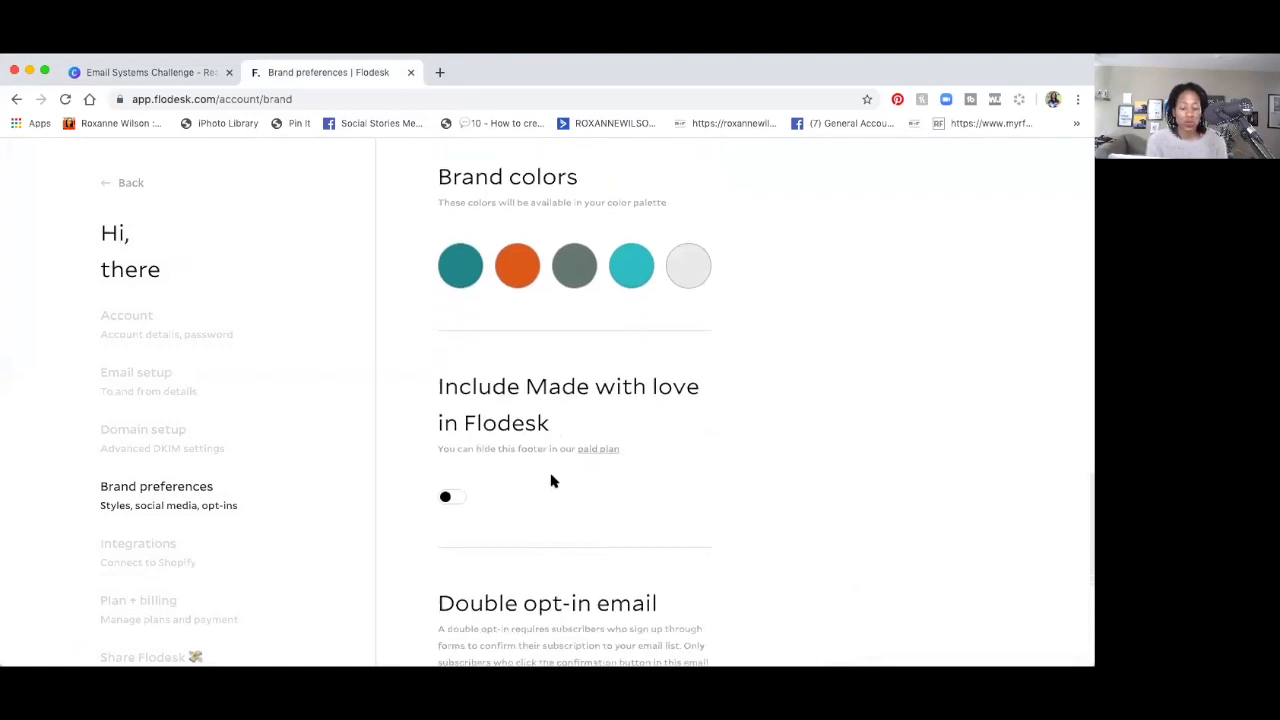
scroll(551, 481, down, 1)
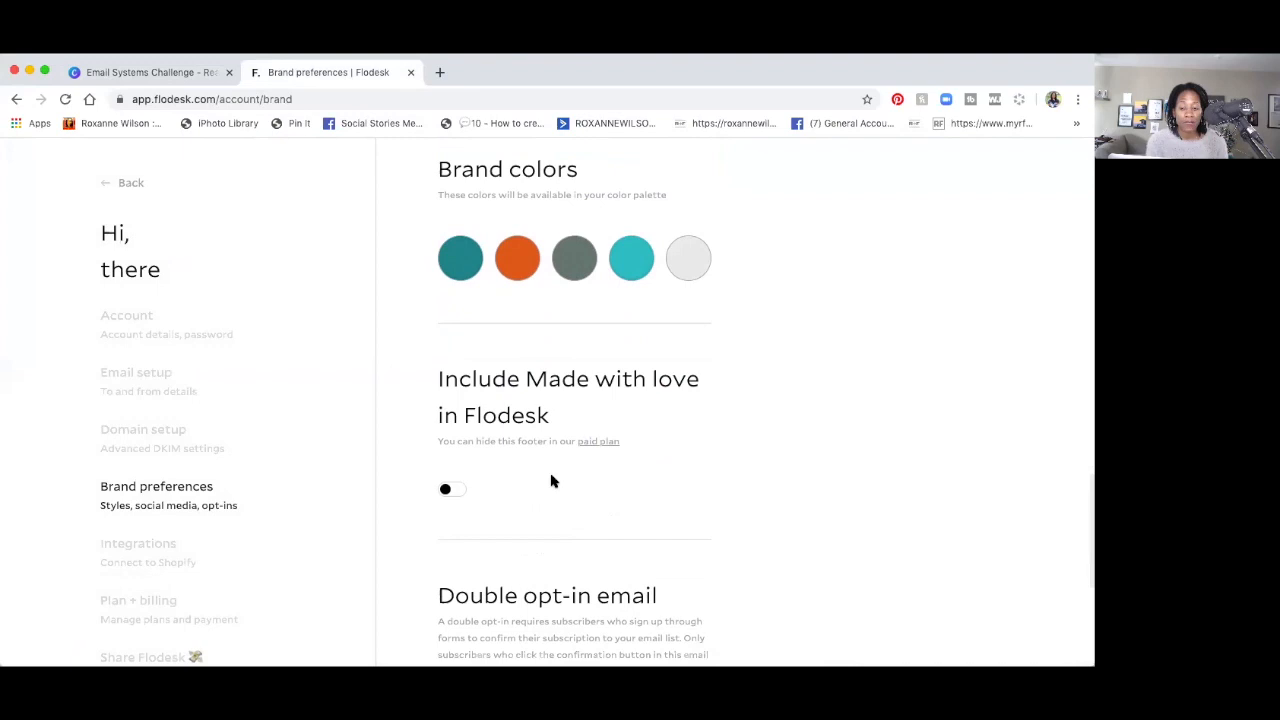
scroll(551, 481, down, 1)
click(445, 461)
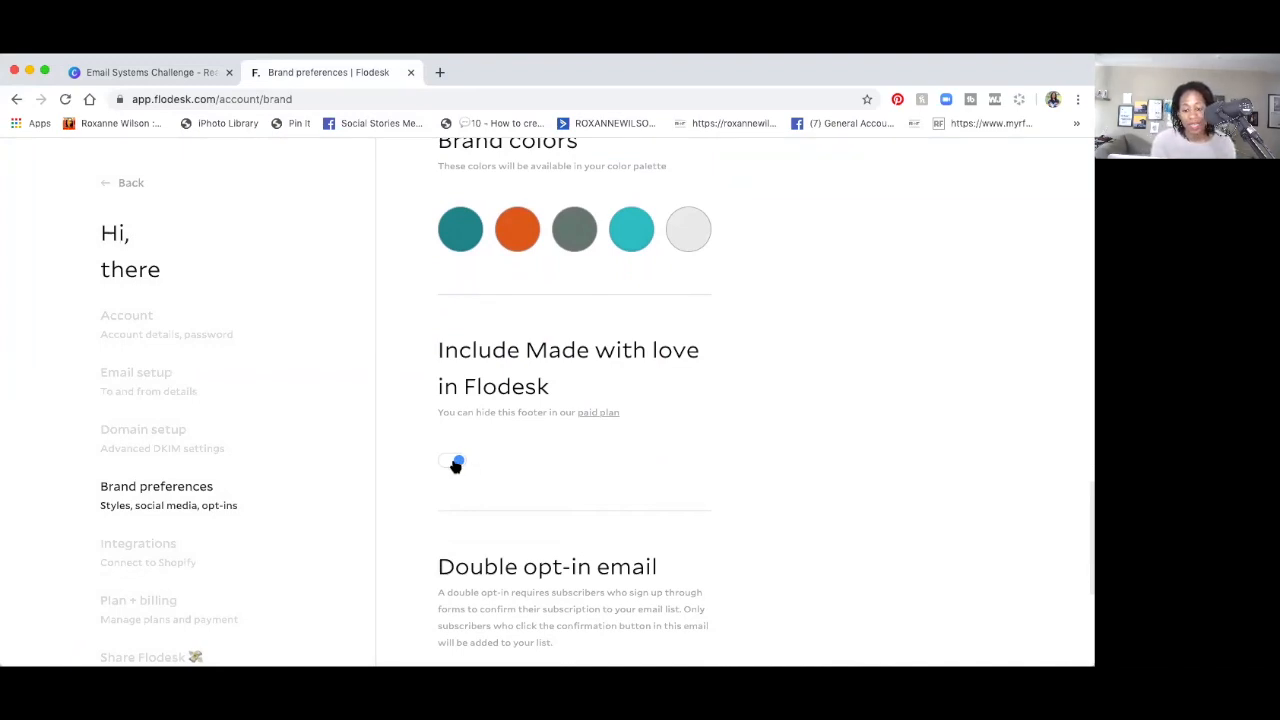
click(450, 464)
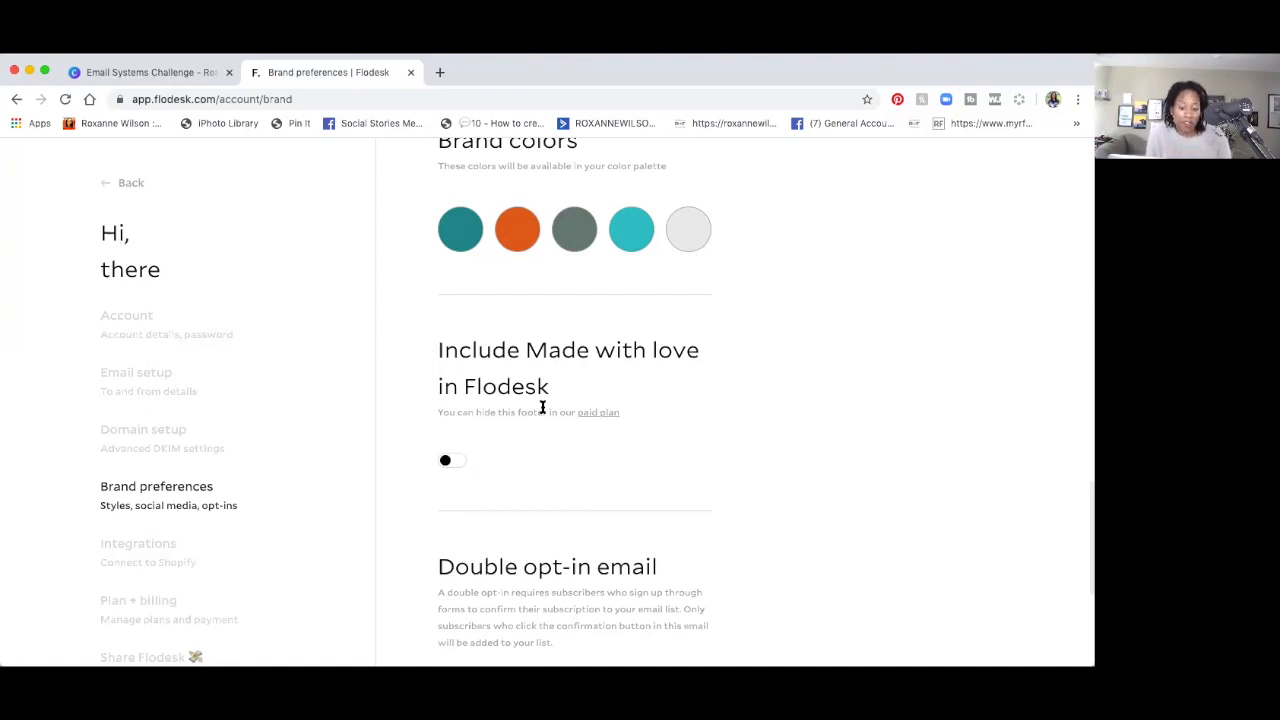
scroll(542, 407, down, 3)
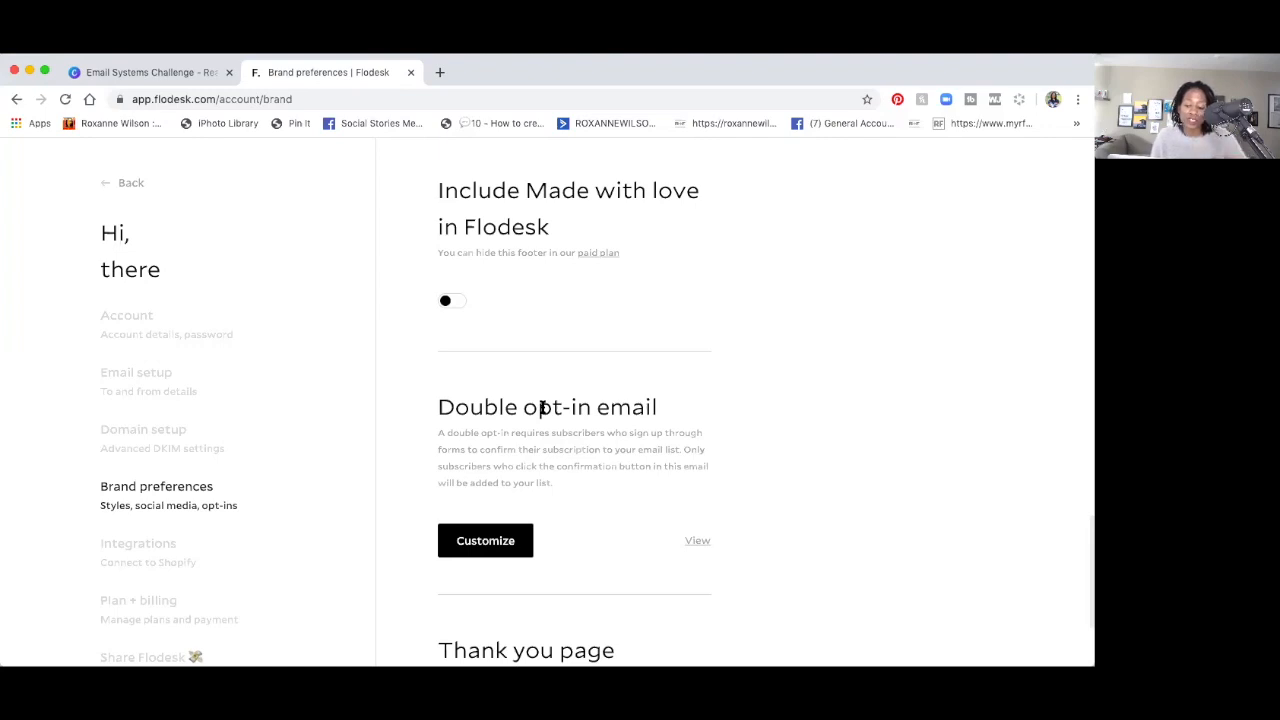
Preview the default 'Join the list' double opt-in email in a new tab, then return to Brand preferences.
scroll(690, 574, down, 2)
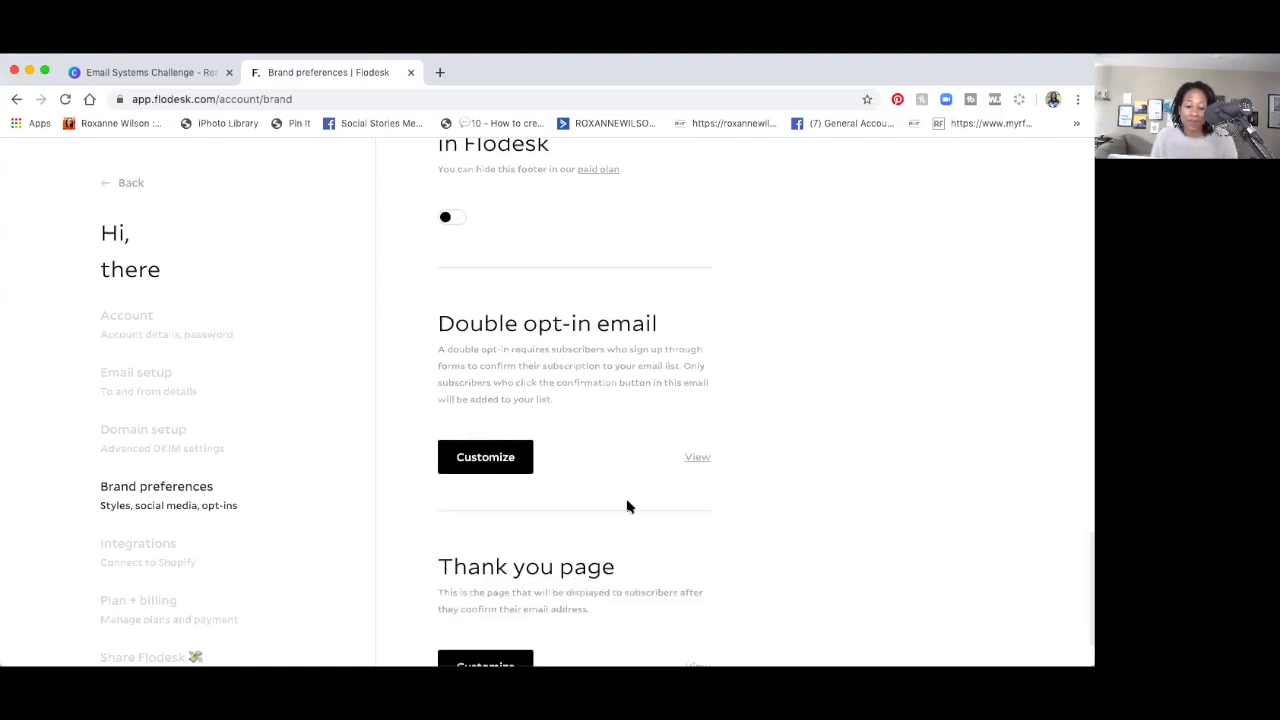
scroll(600, 480, up, 1)
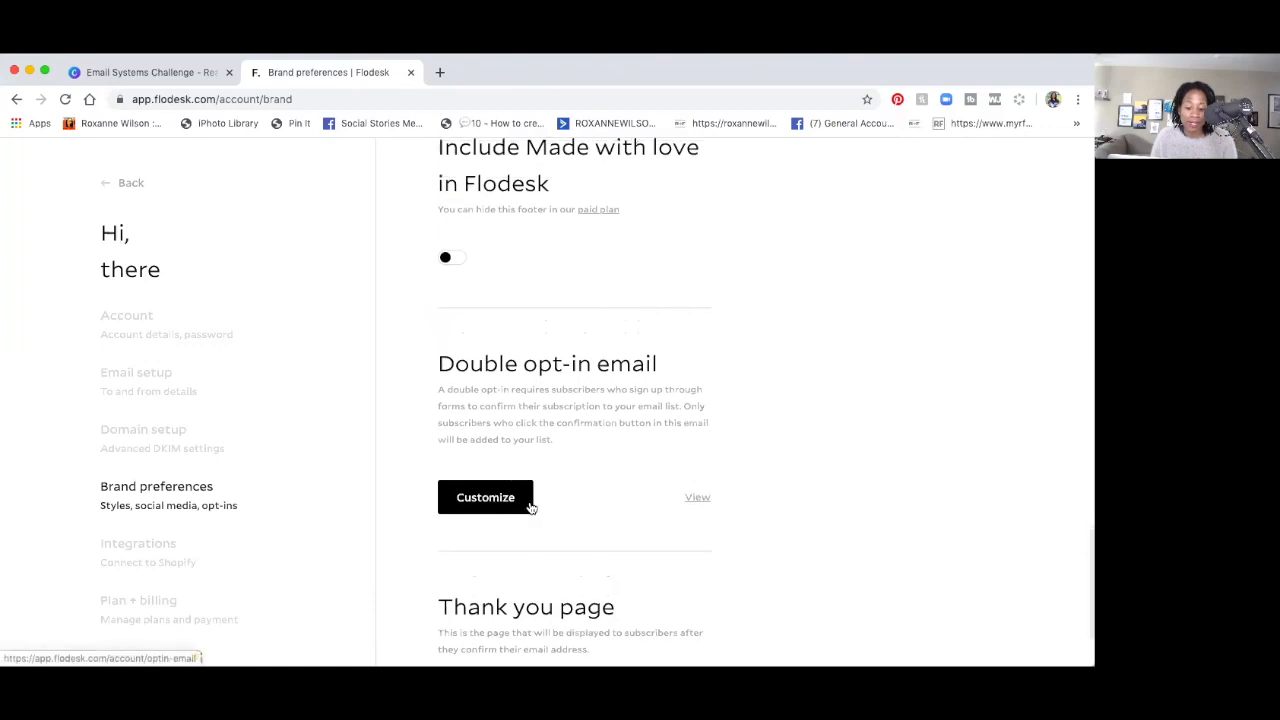
click(697, 498)
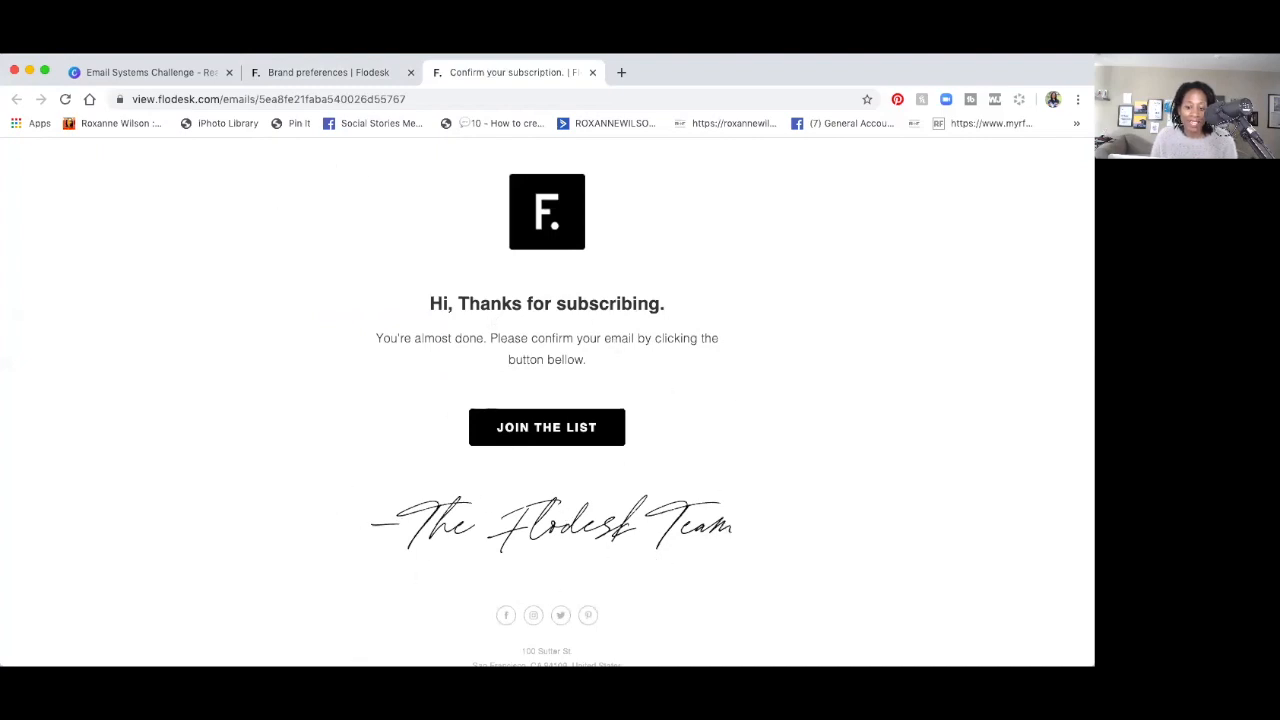
scroll(533, 492, down, 2)
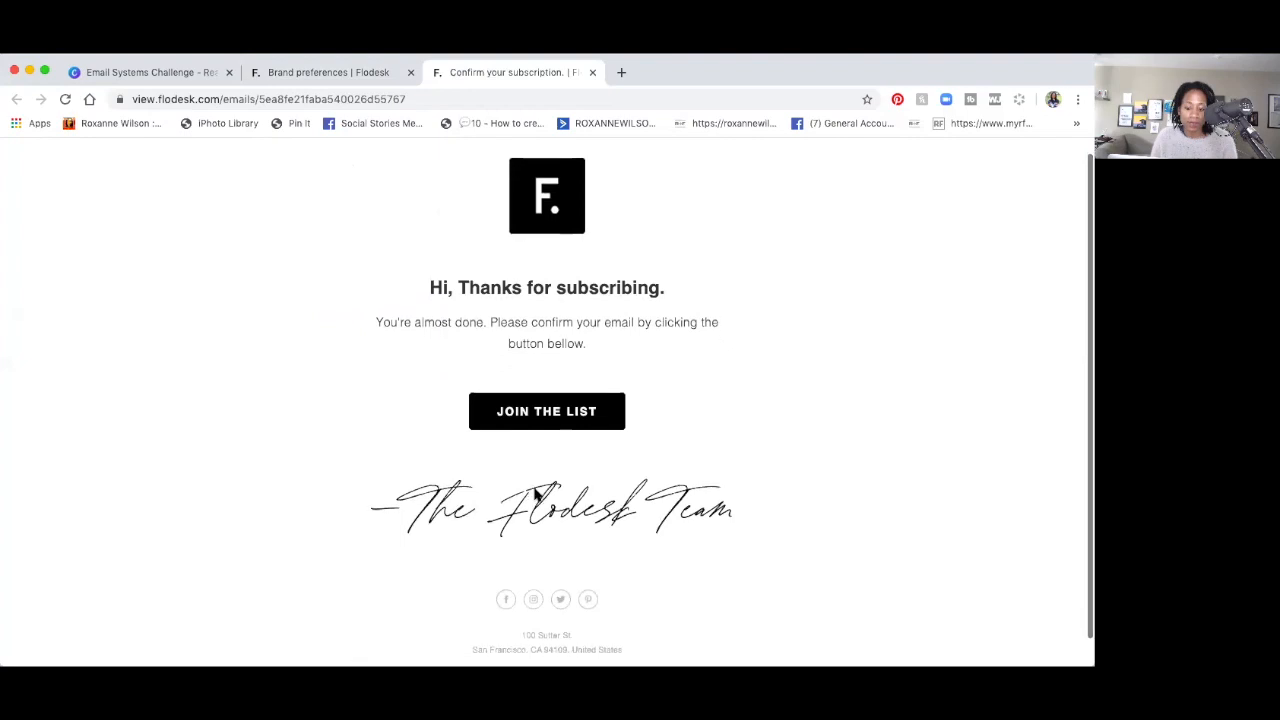
scroll(533, 492, up, 2)
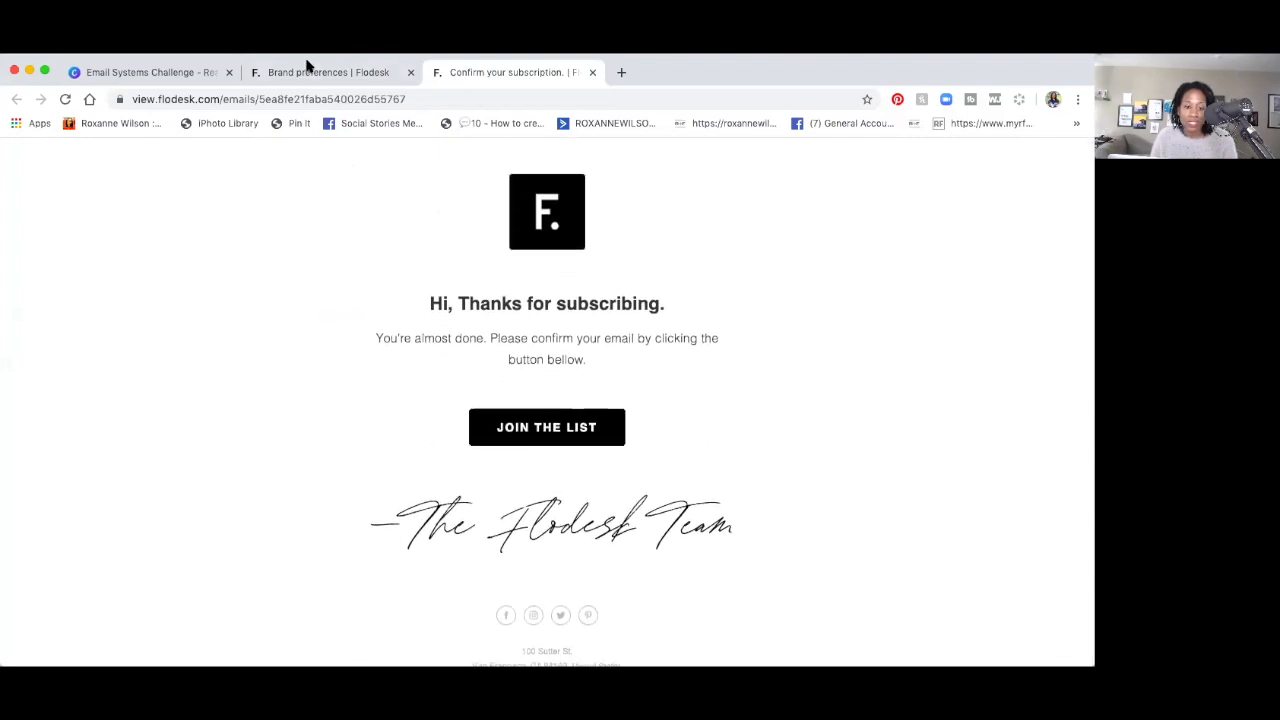
click(349, 74)
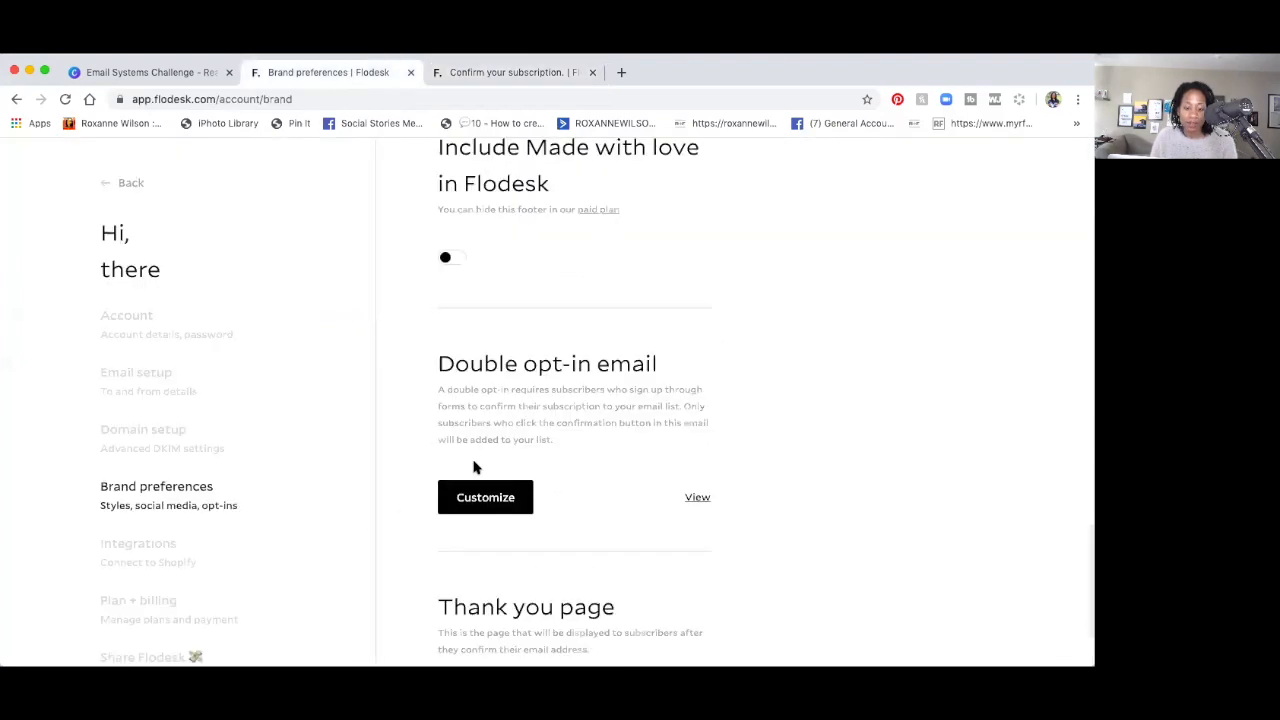
Customize the double opt-in email and fill its JOIN THE LIST button with teal #188386.
click(481, 500)
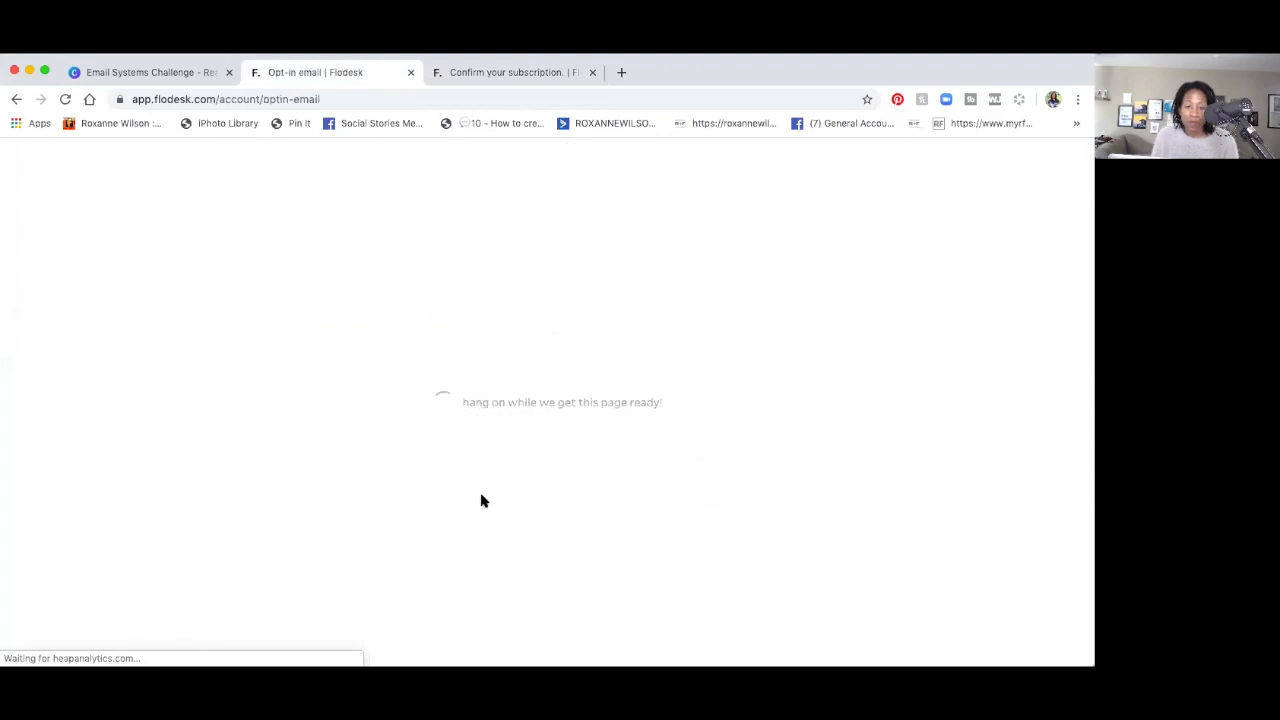
click(481, 497)
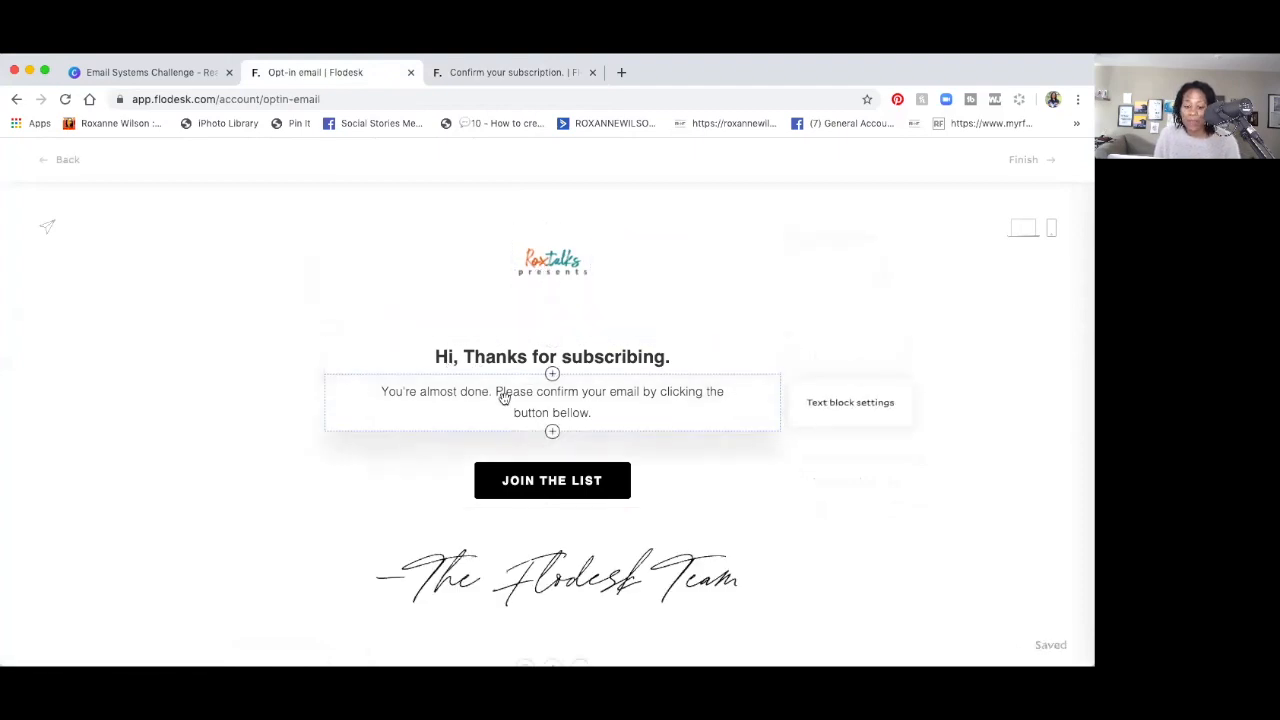
click(527, 490)
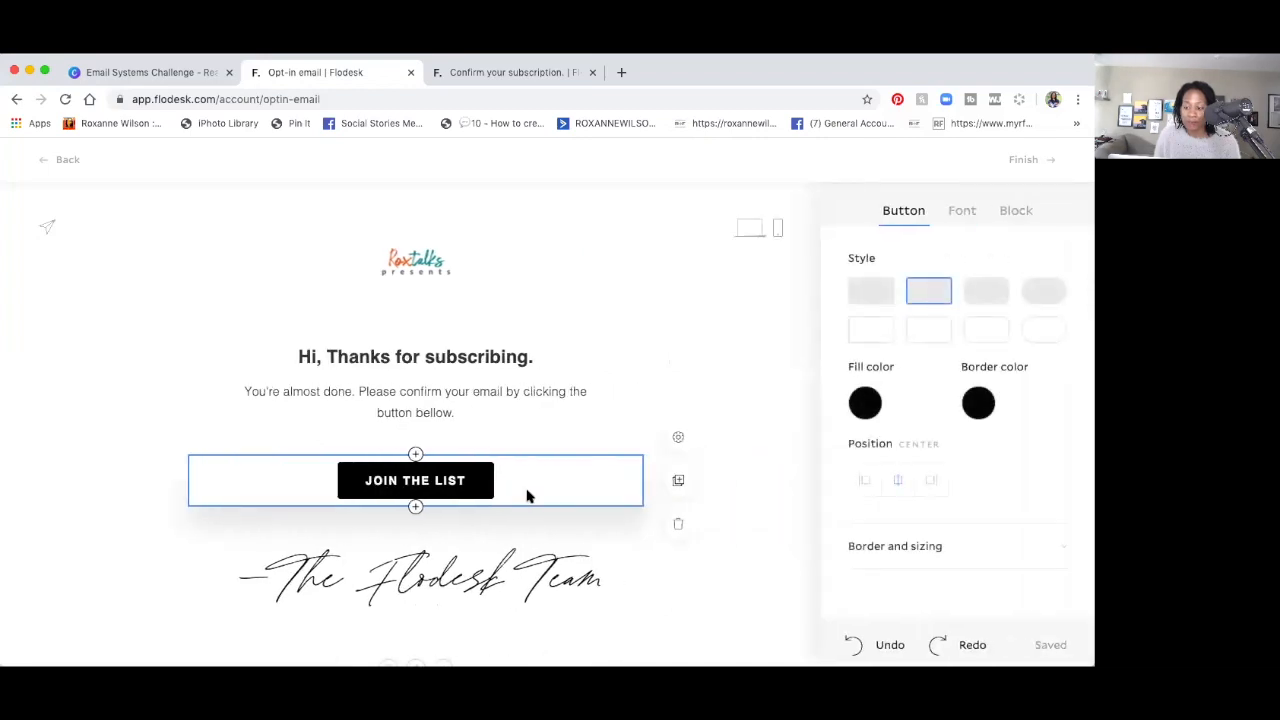
click(866, 404)
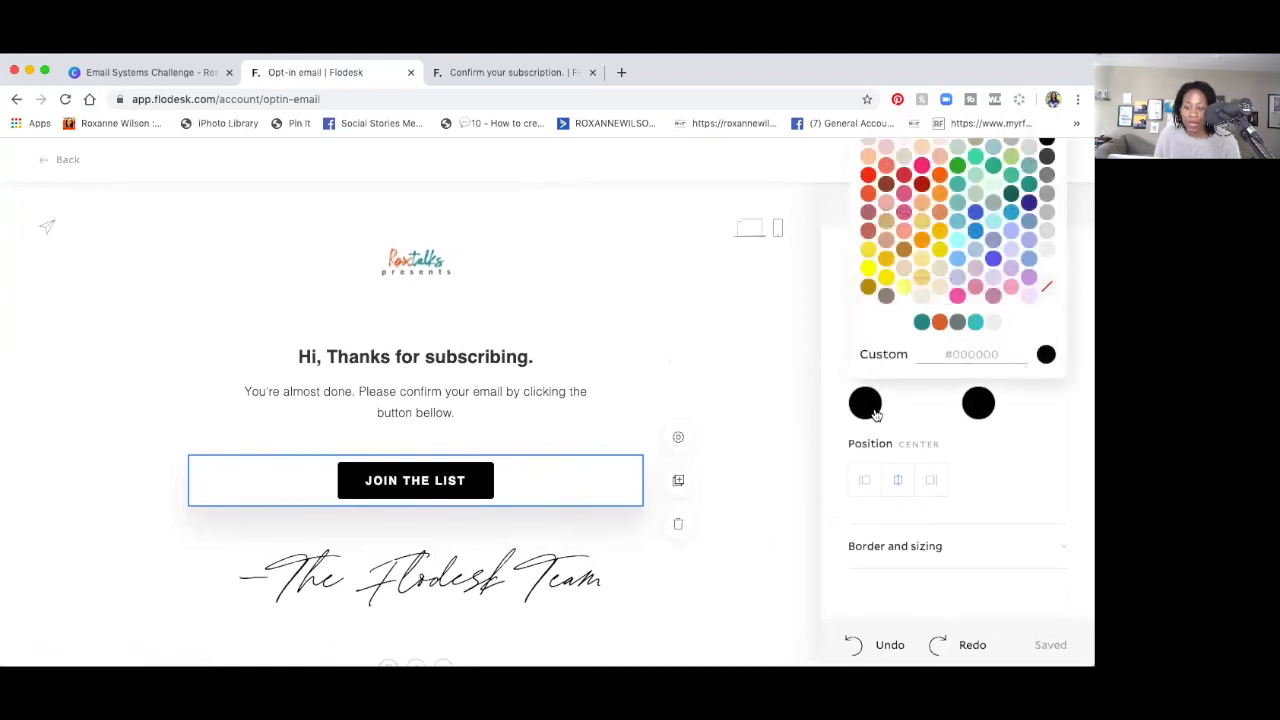
click(922, 323)
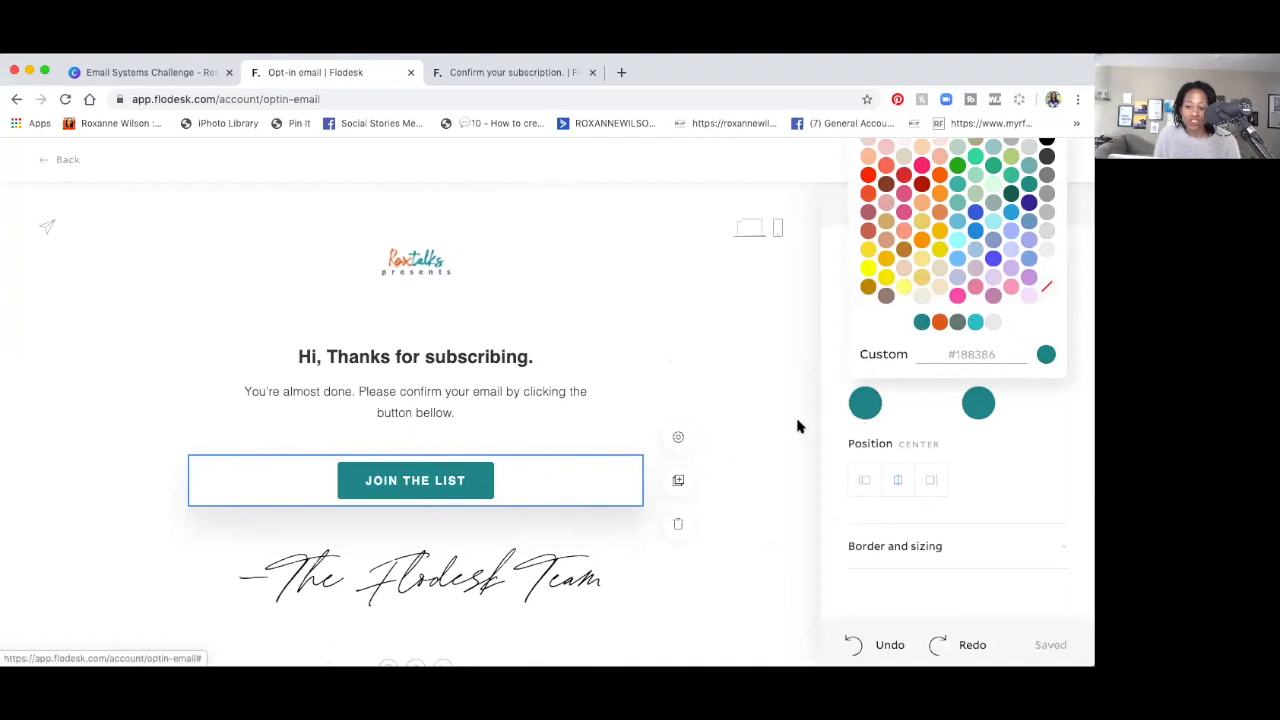
click(576, 603)
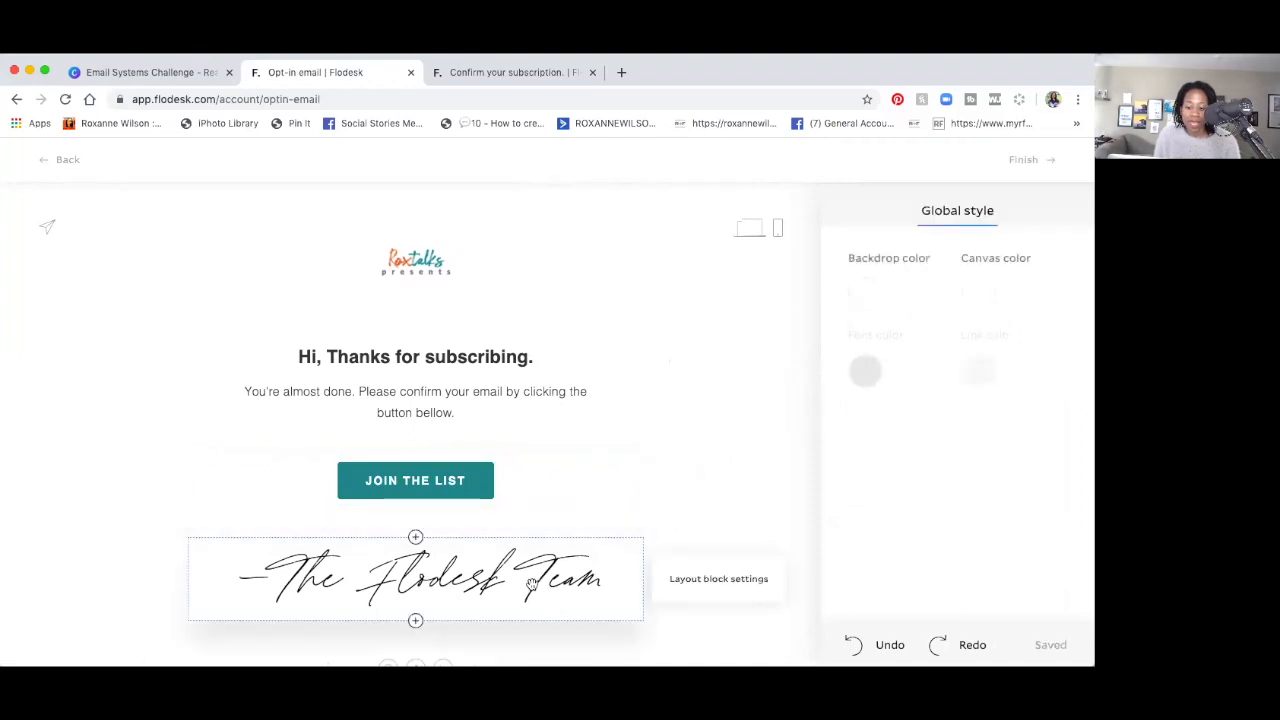
Change the email's 'Flodesk Team' signature to 'Rox Talks' and review the result.
click(531, 584)
triple_click(531, 585)
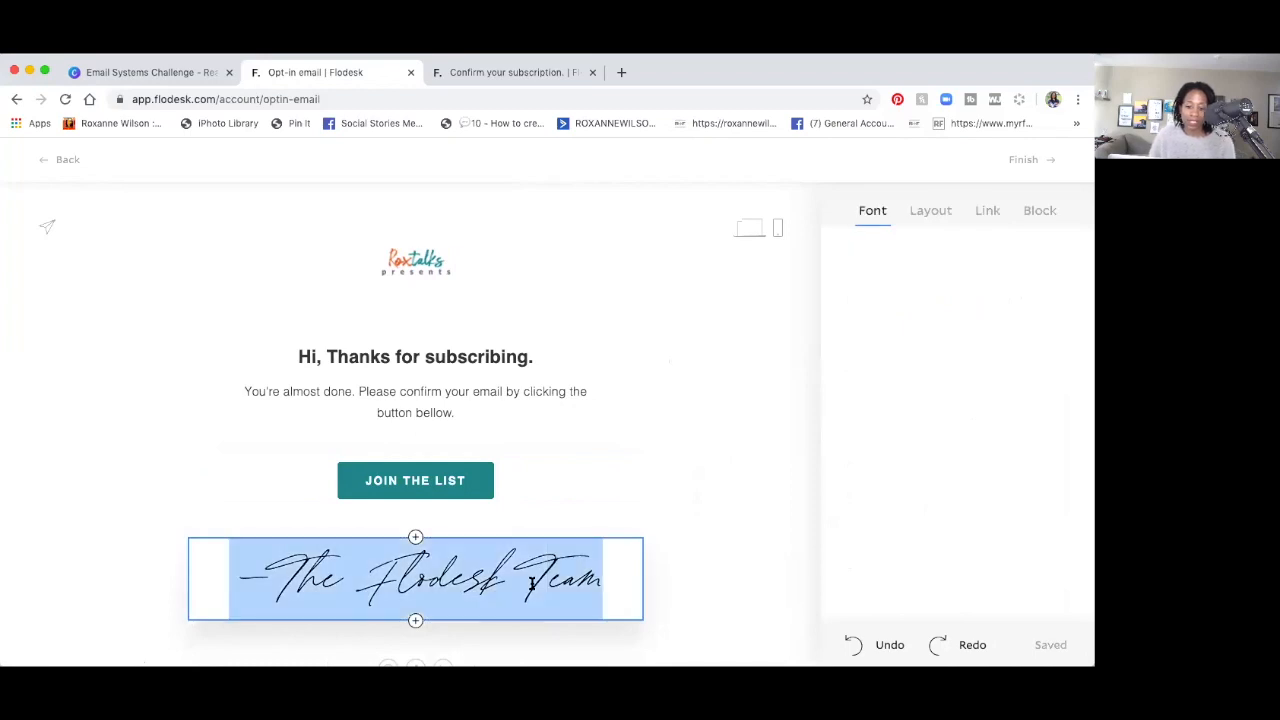
key(BackSpace)
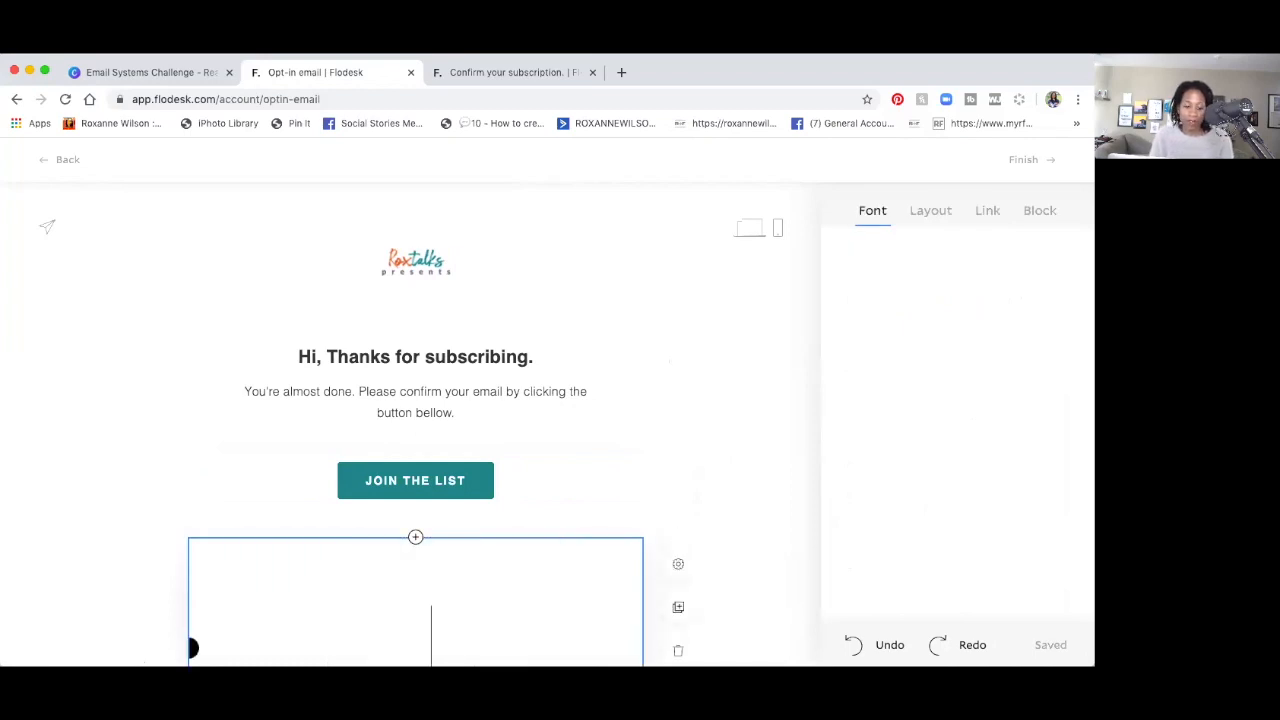
text(Rox )
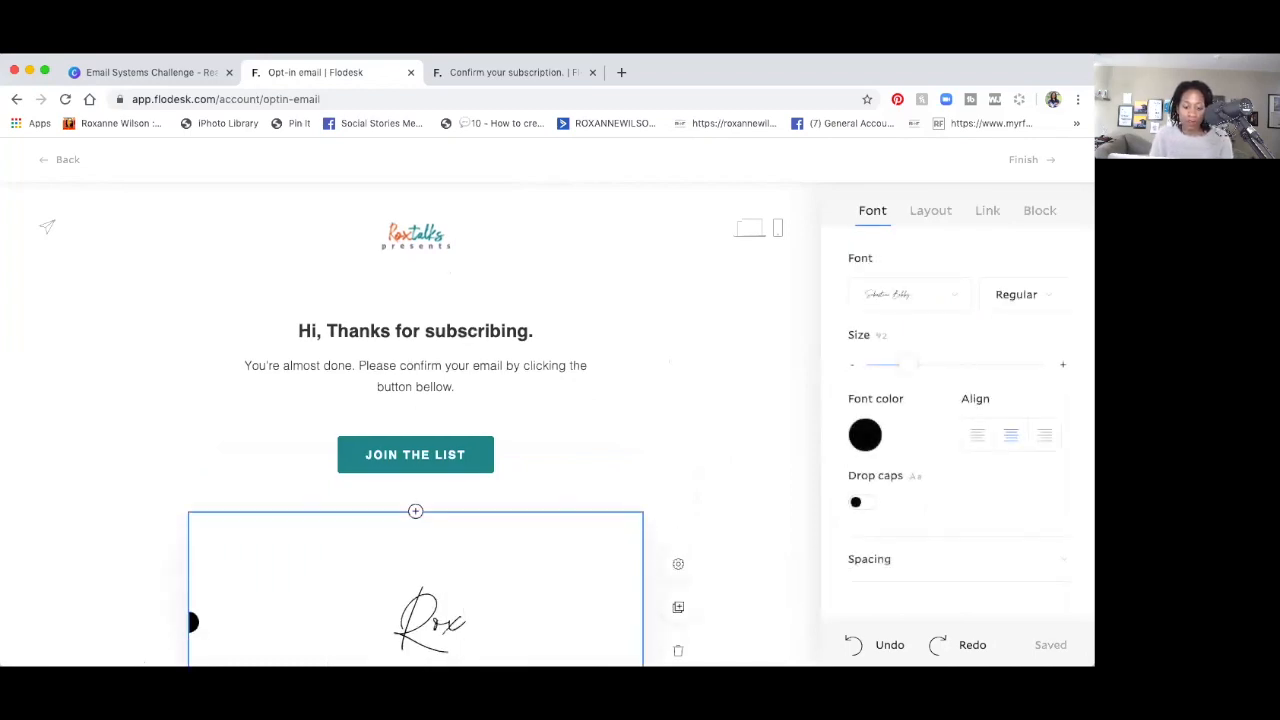
text(Talks)
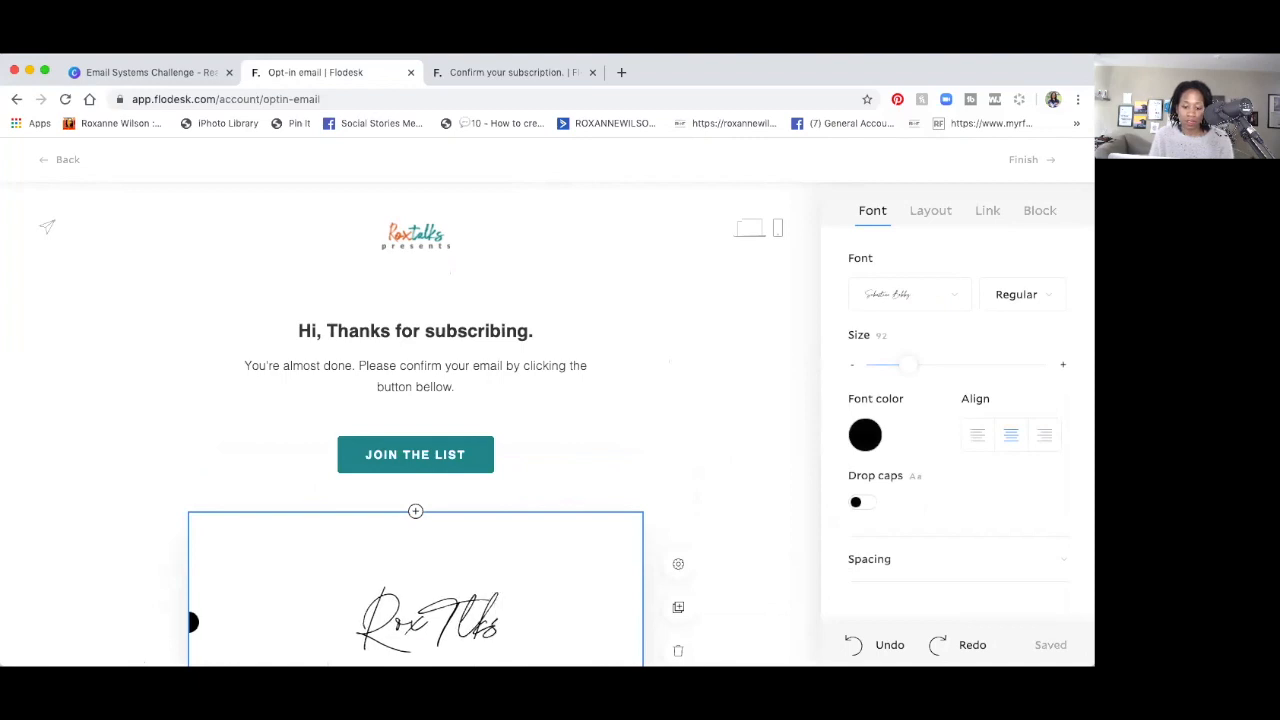
key(BackSpace)
key(BackSpace)
text(a)
key(BackSpace)
key(BackSpace)
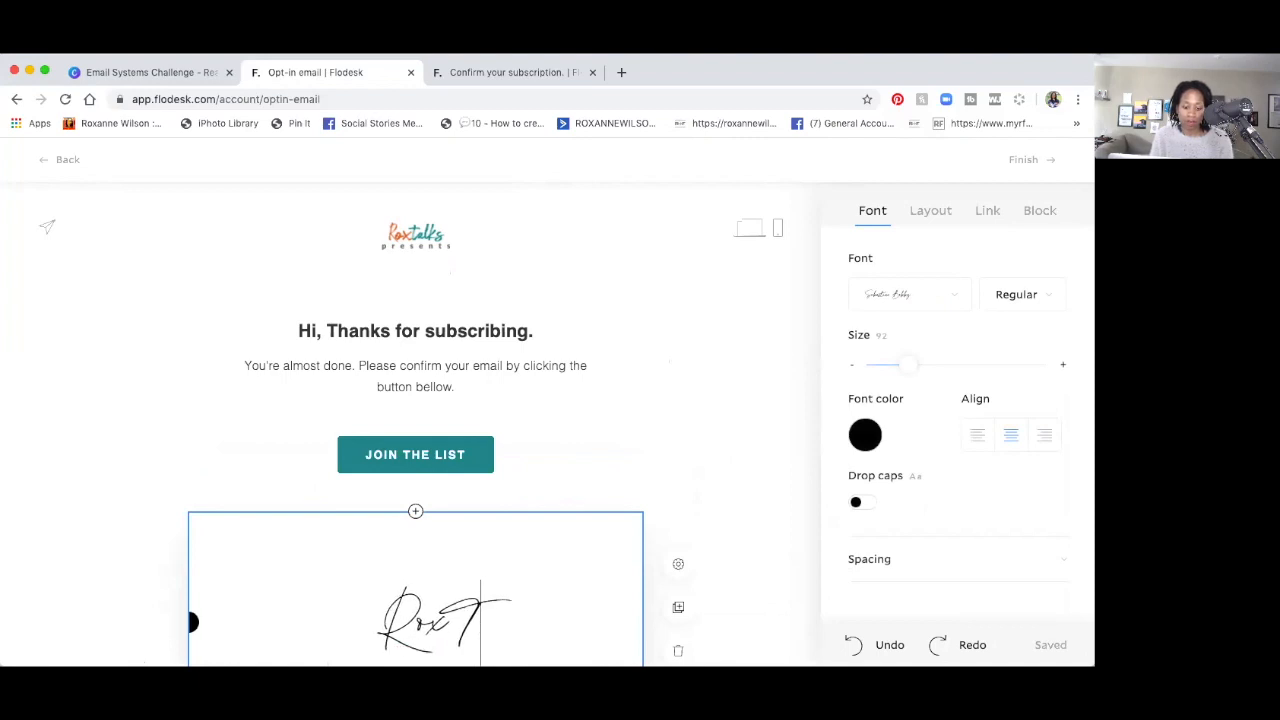
text(alks)
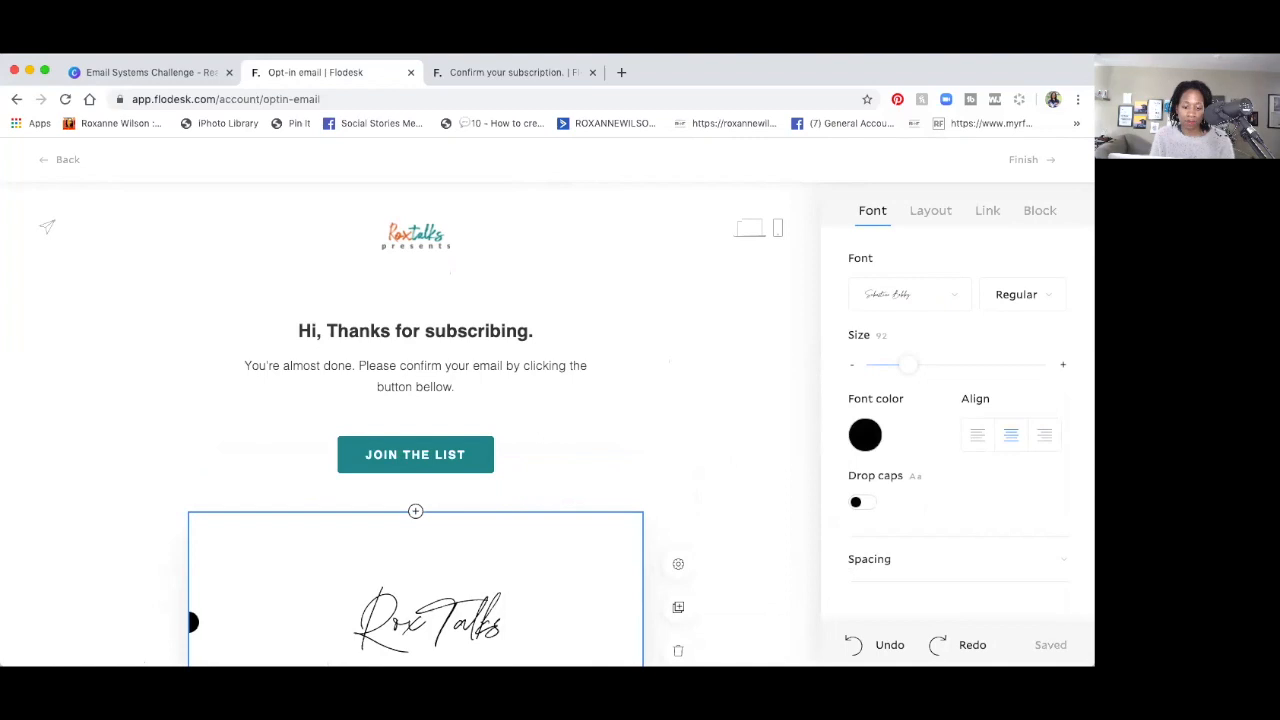
scroll(491, 580, down, 3)
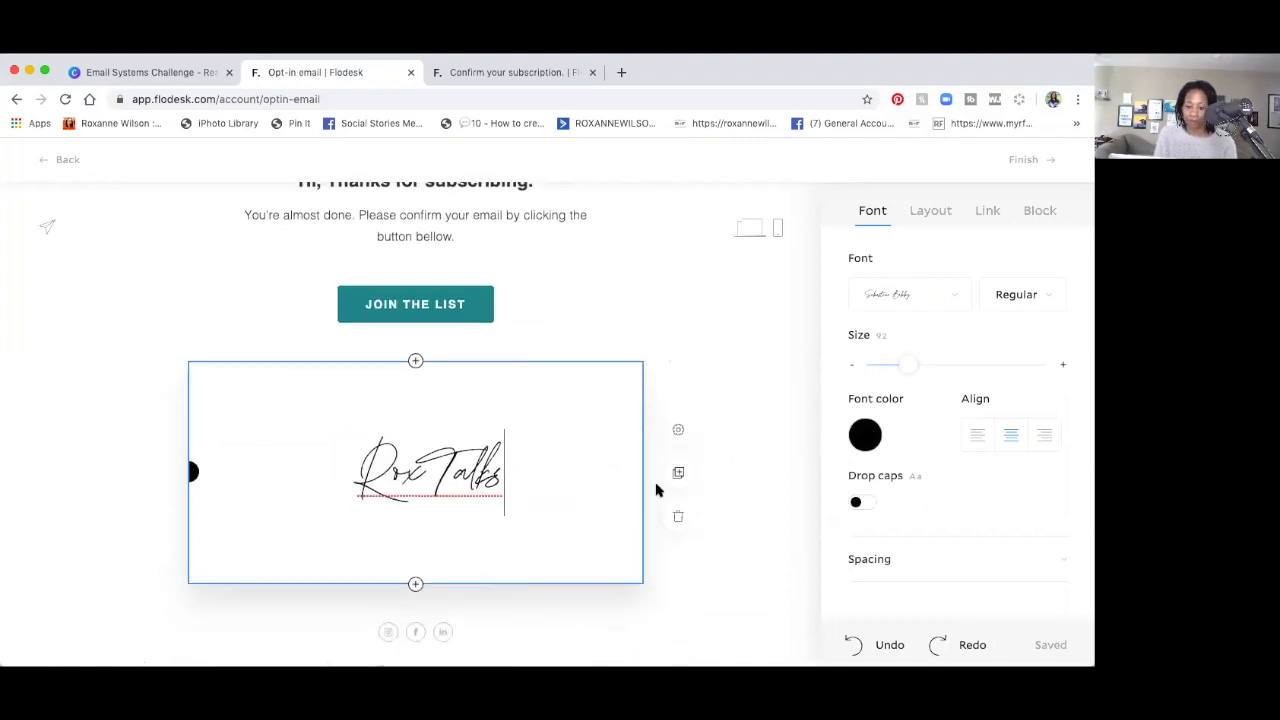
click(641, 306)
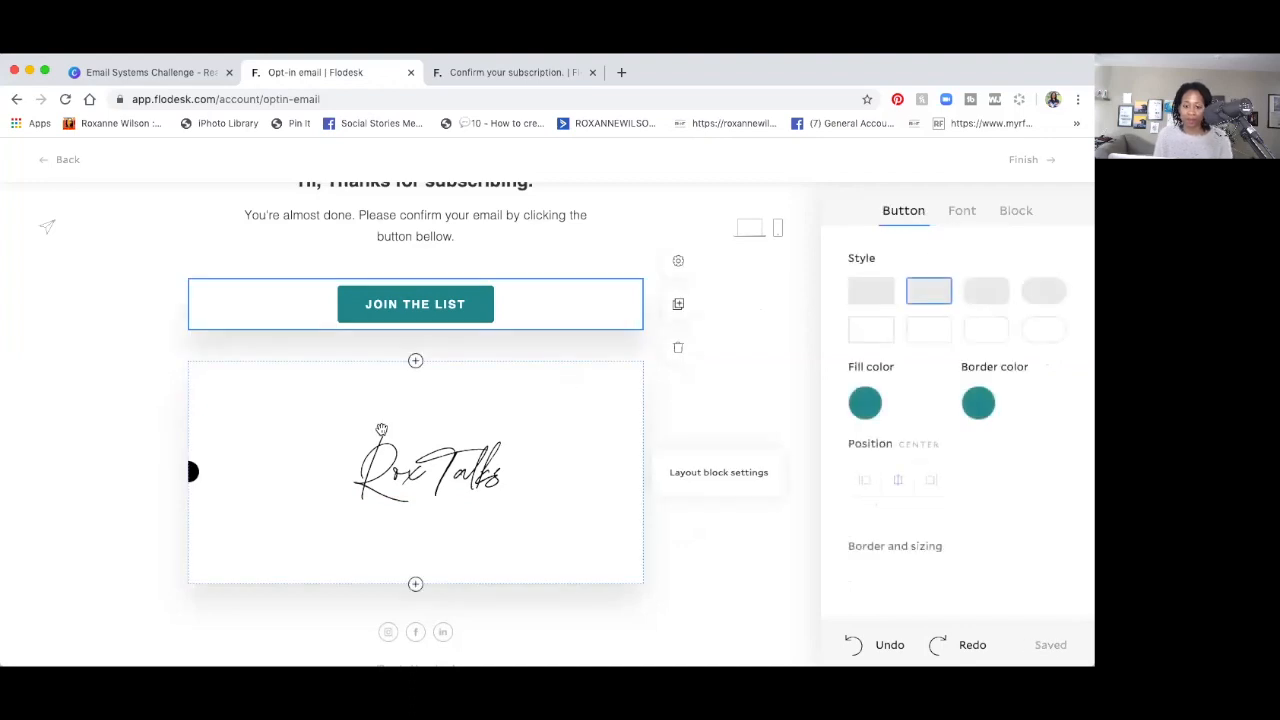
click(368, 458)
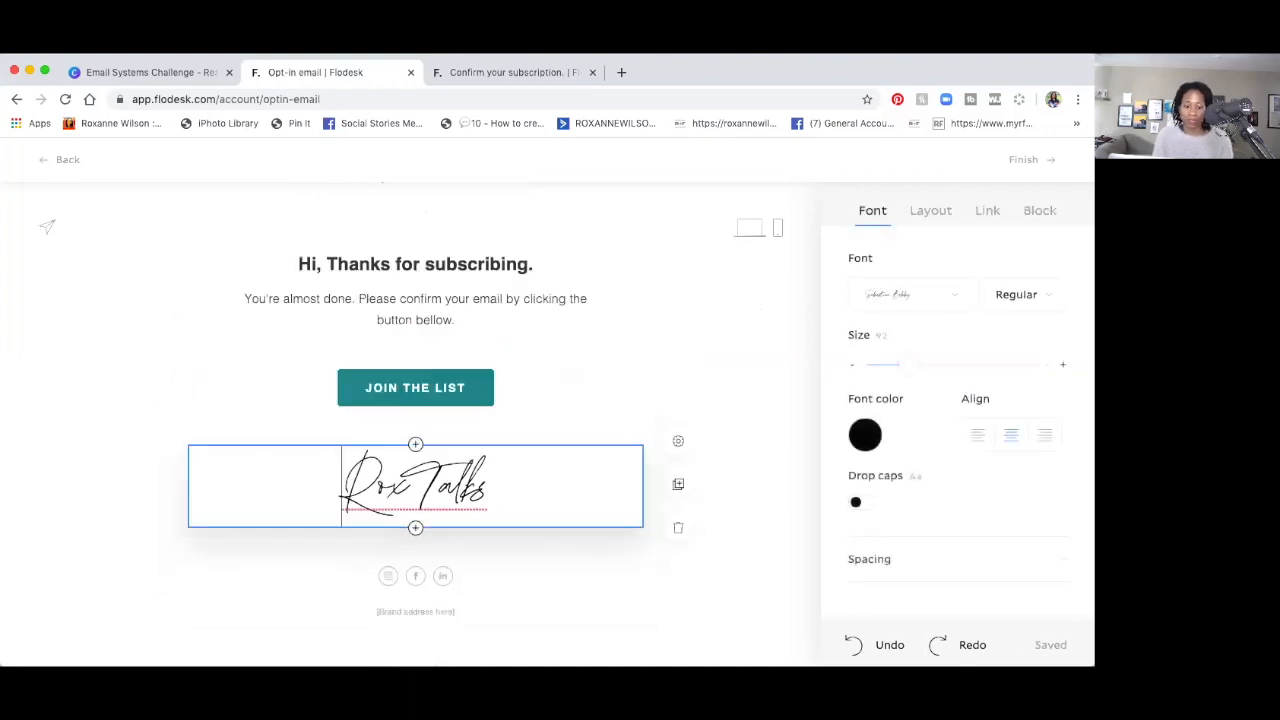
click(685, 318)
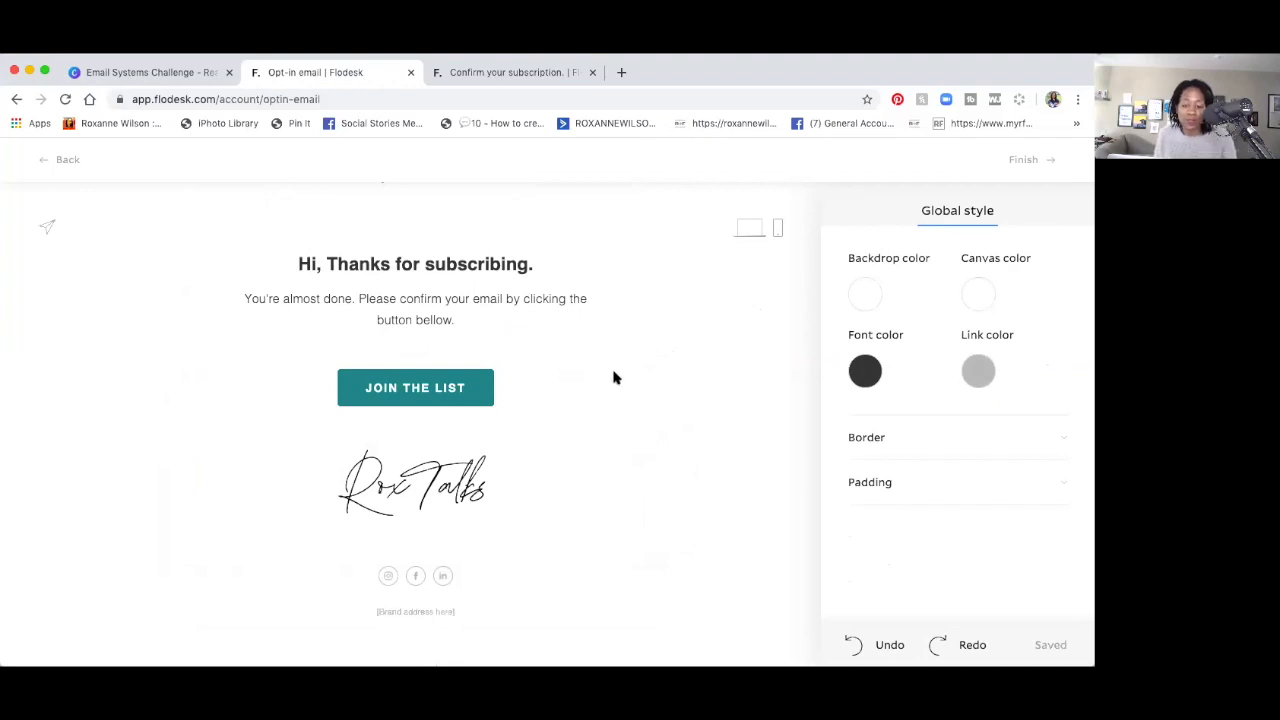
Color the Rox Talks signature text orange with the recent #D65E38 swatch.
click(459, 492)
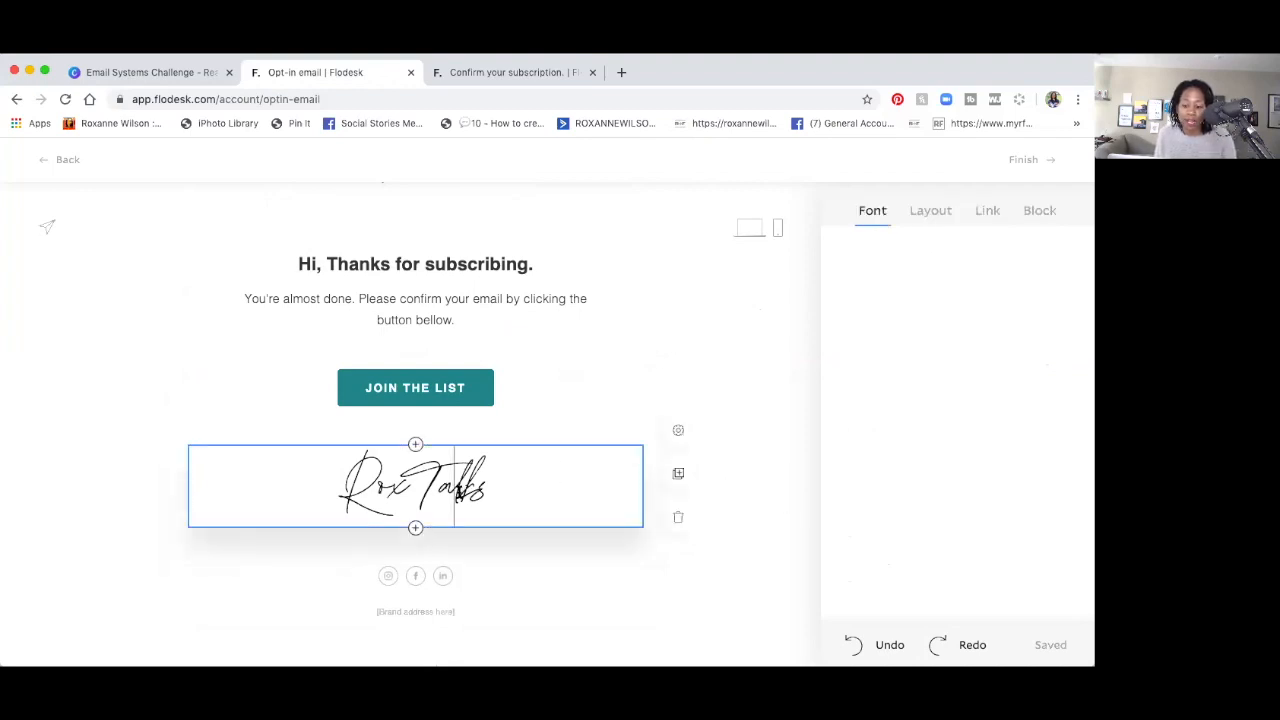
double_click(459, 492)
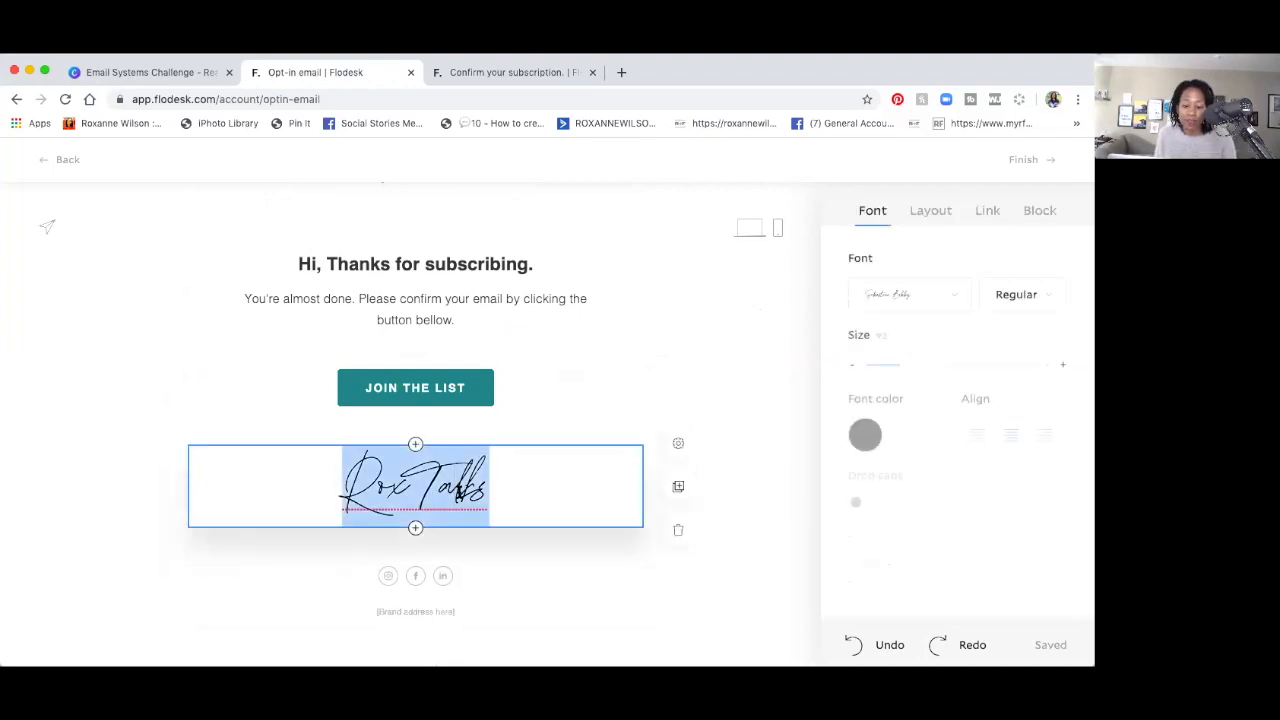
click(878, 436)
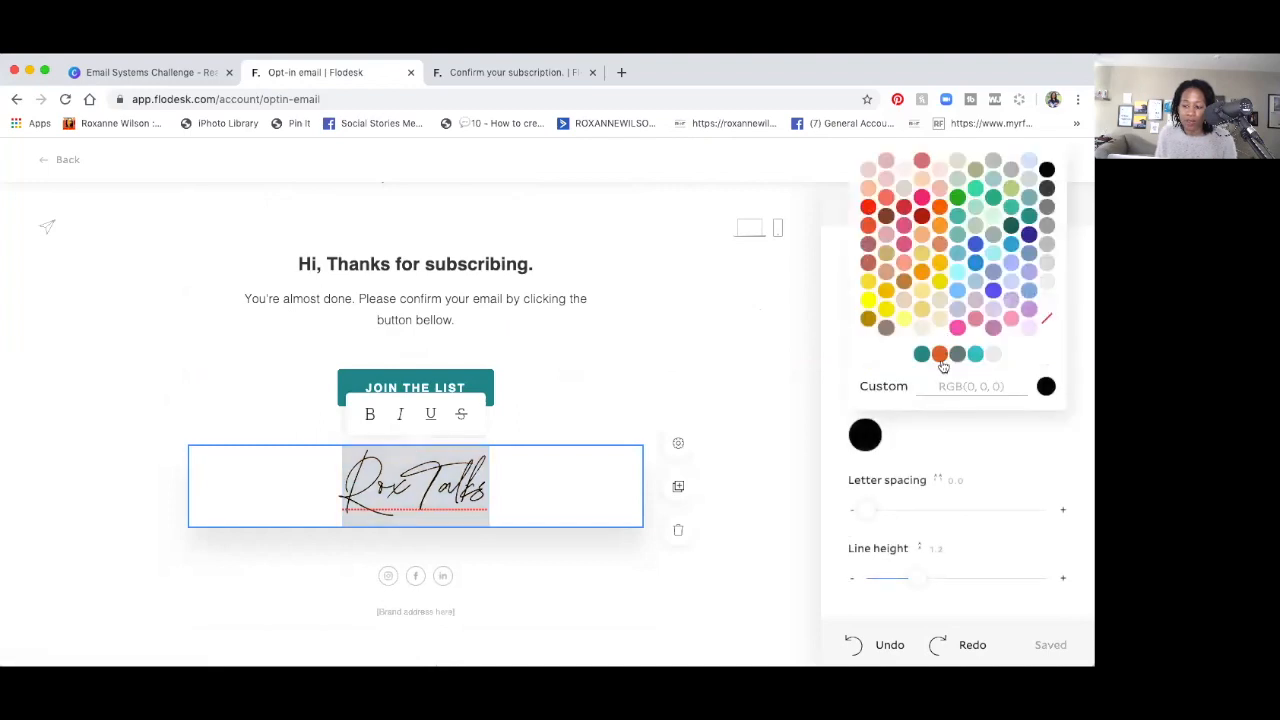
click(939, 354)
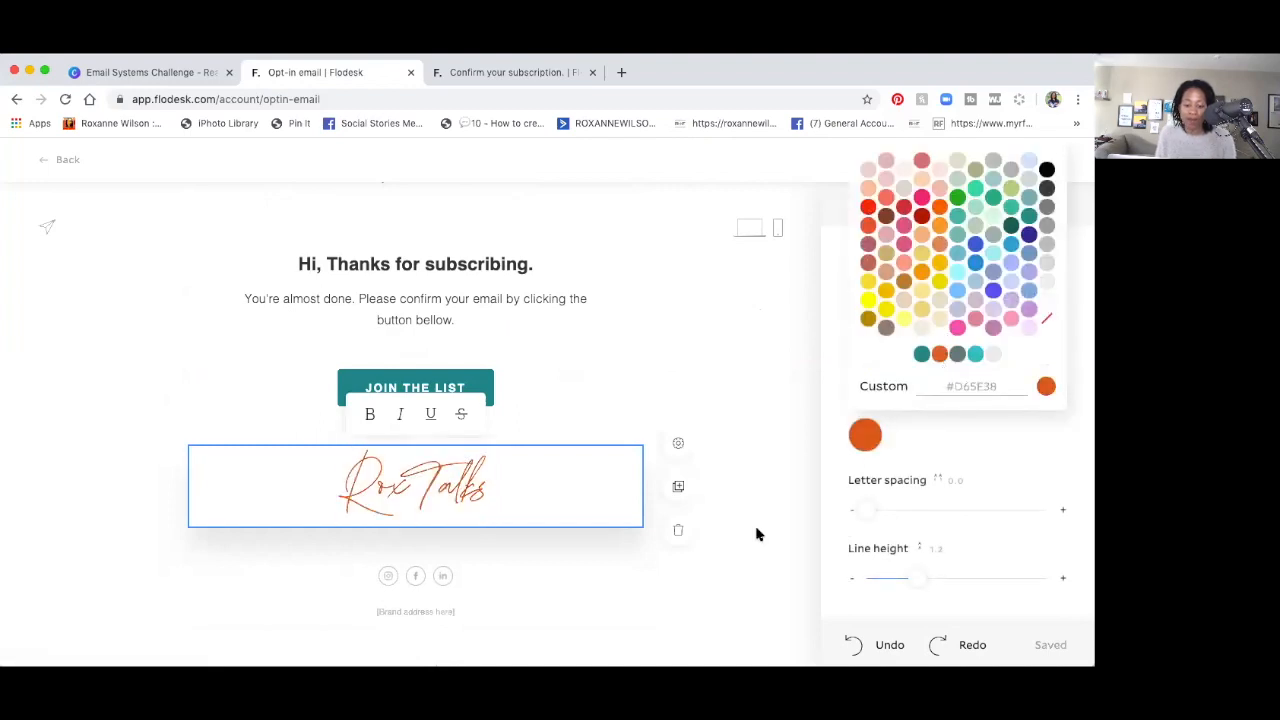
click(241, 350)
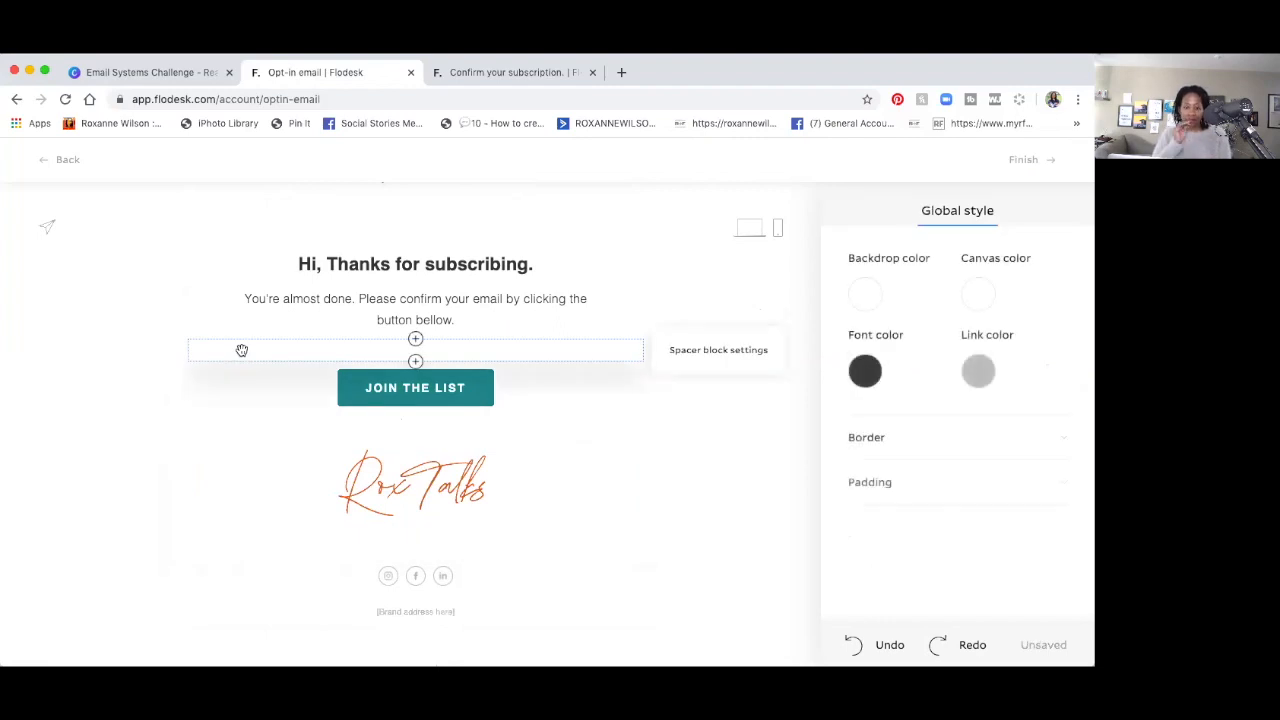
click(313, 263)
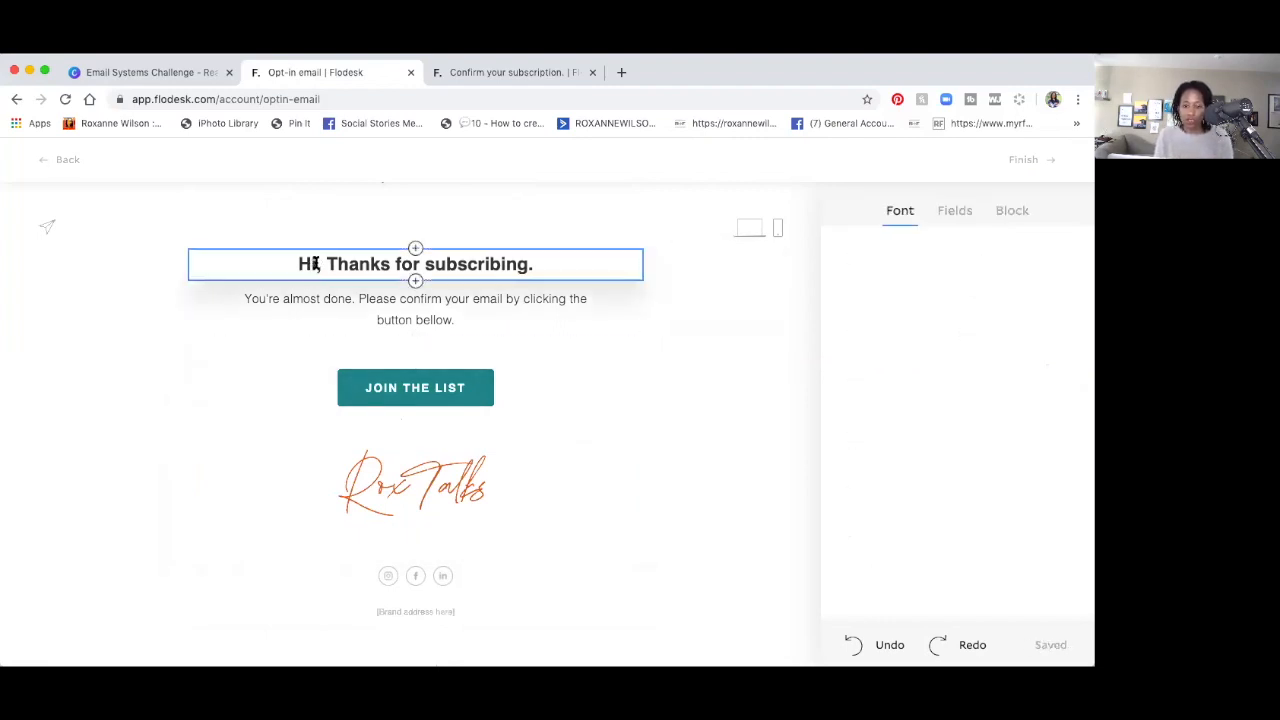
Turn the 'Hi, Thanks for subscribing.' heading teal.
triple_click(313, 263)
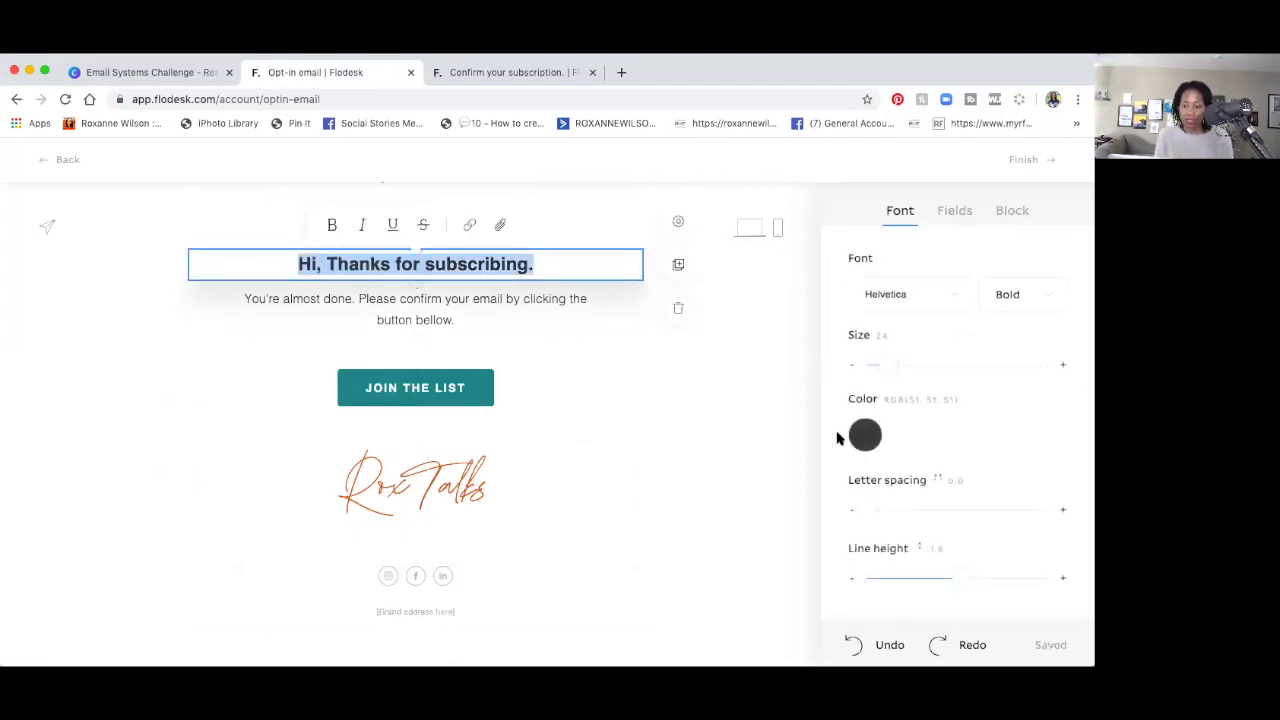
click(865, 434)
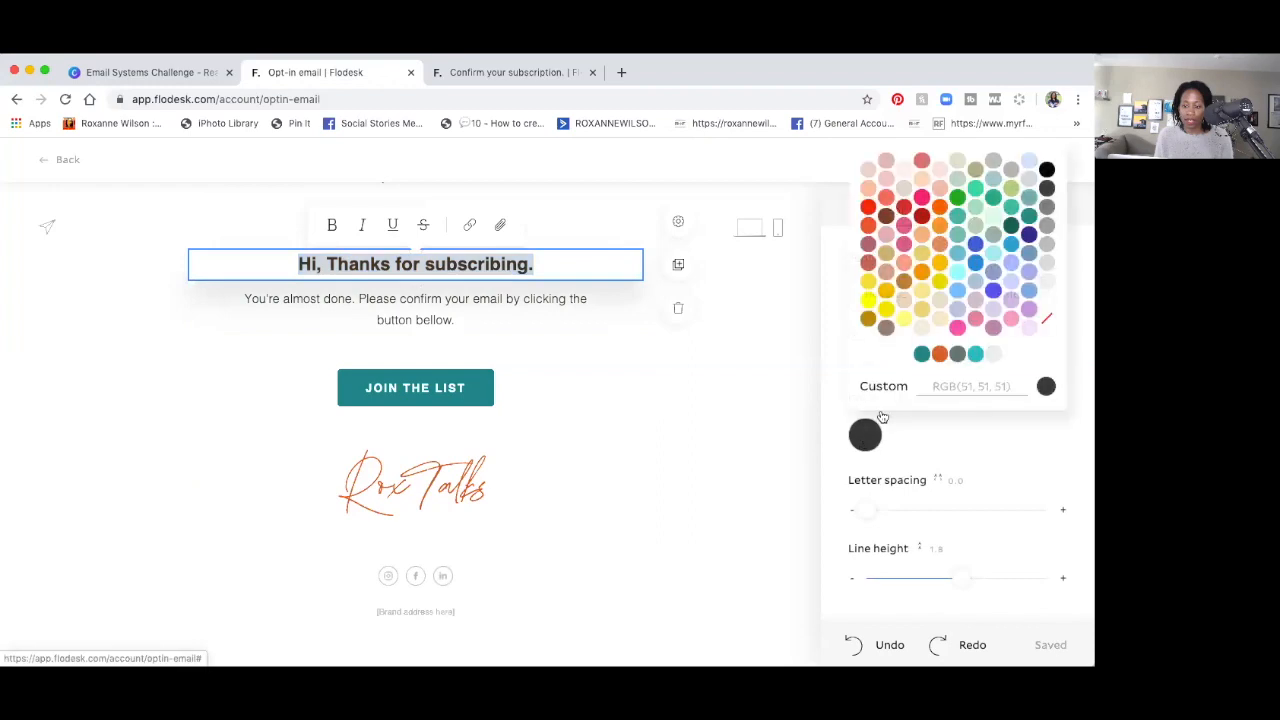
click(975, 354)
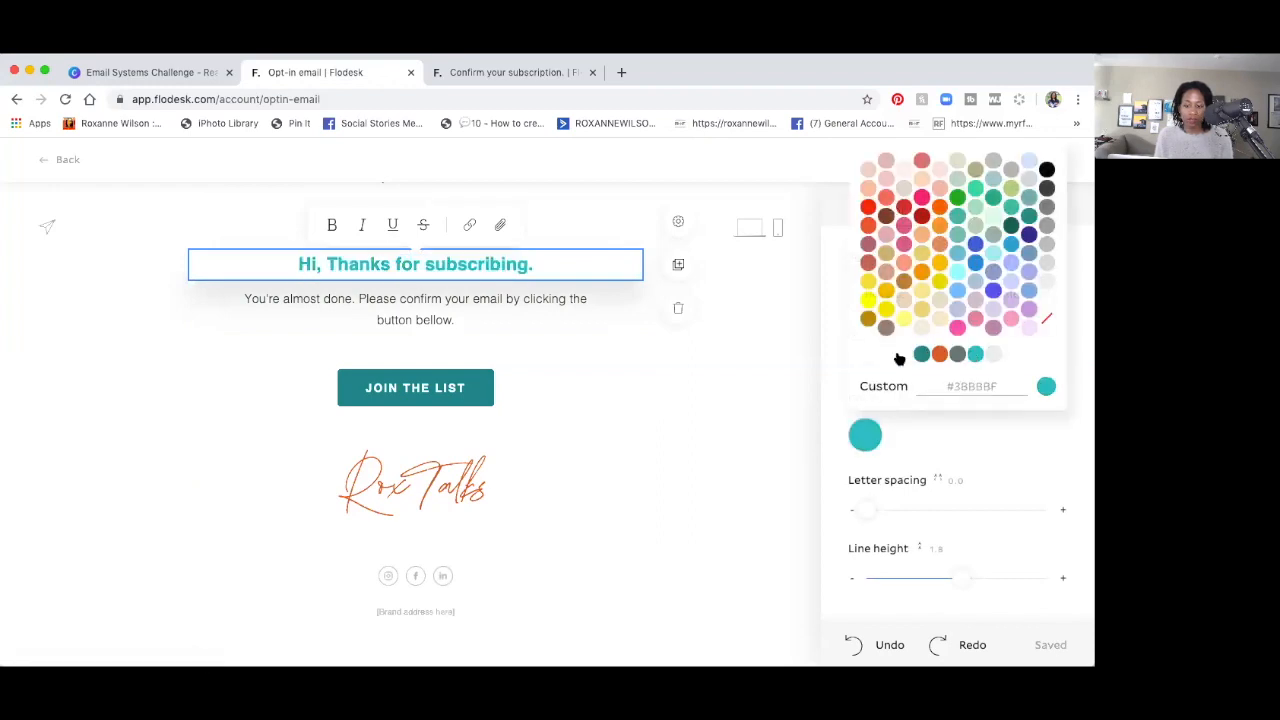
Make the confirmation paragraph grey and finish editing the opt-in email.
triple_click(293, 317)
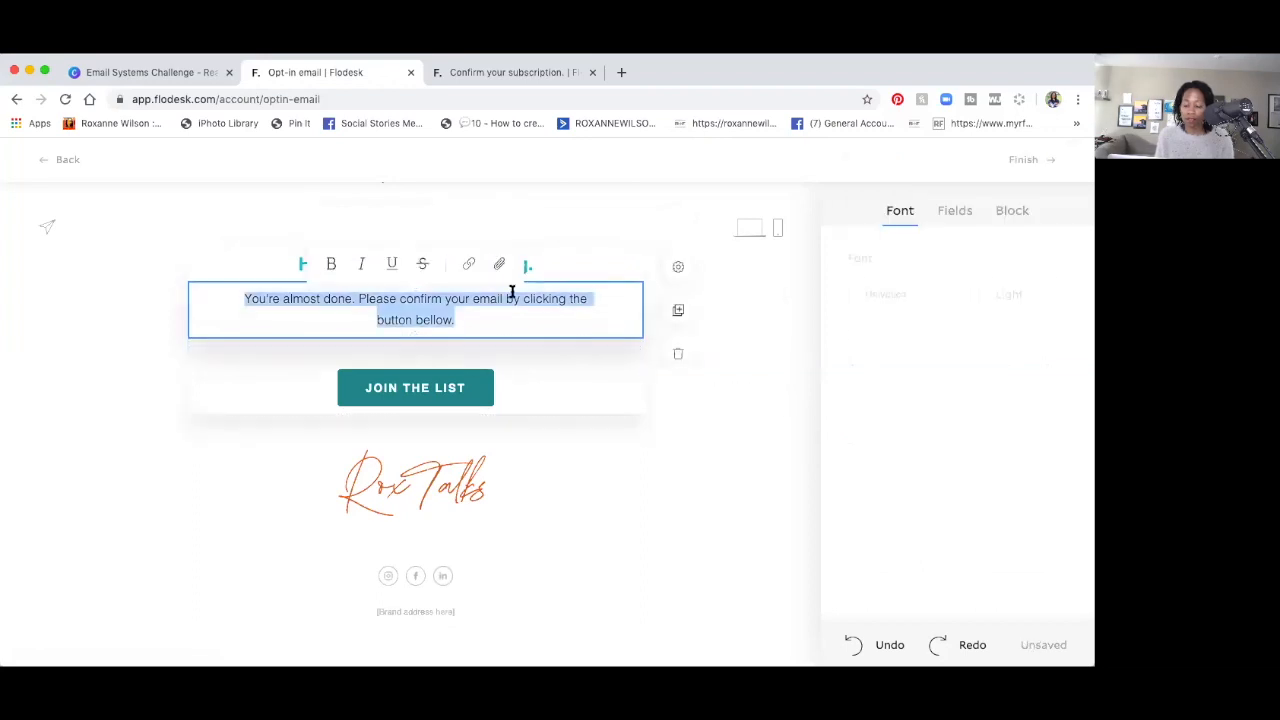
click(866, 438)
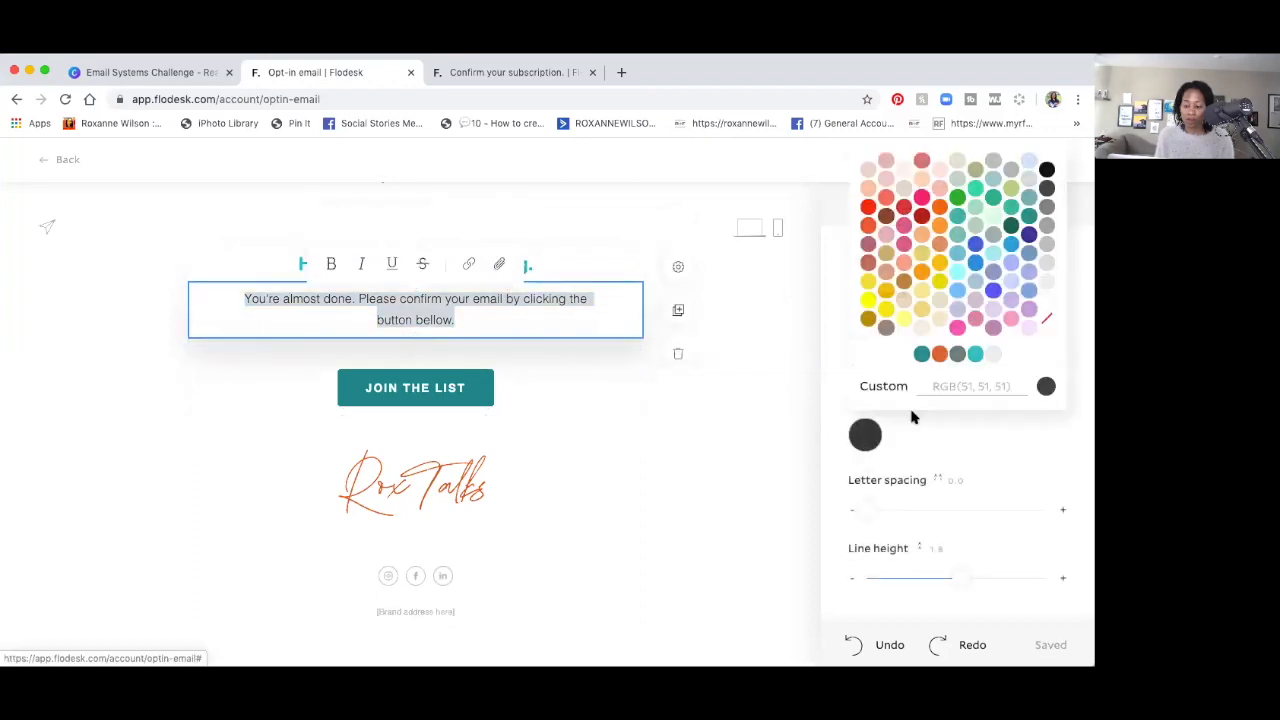
click(955, 355)
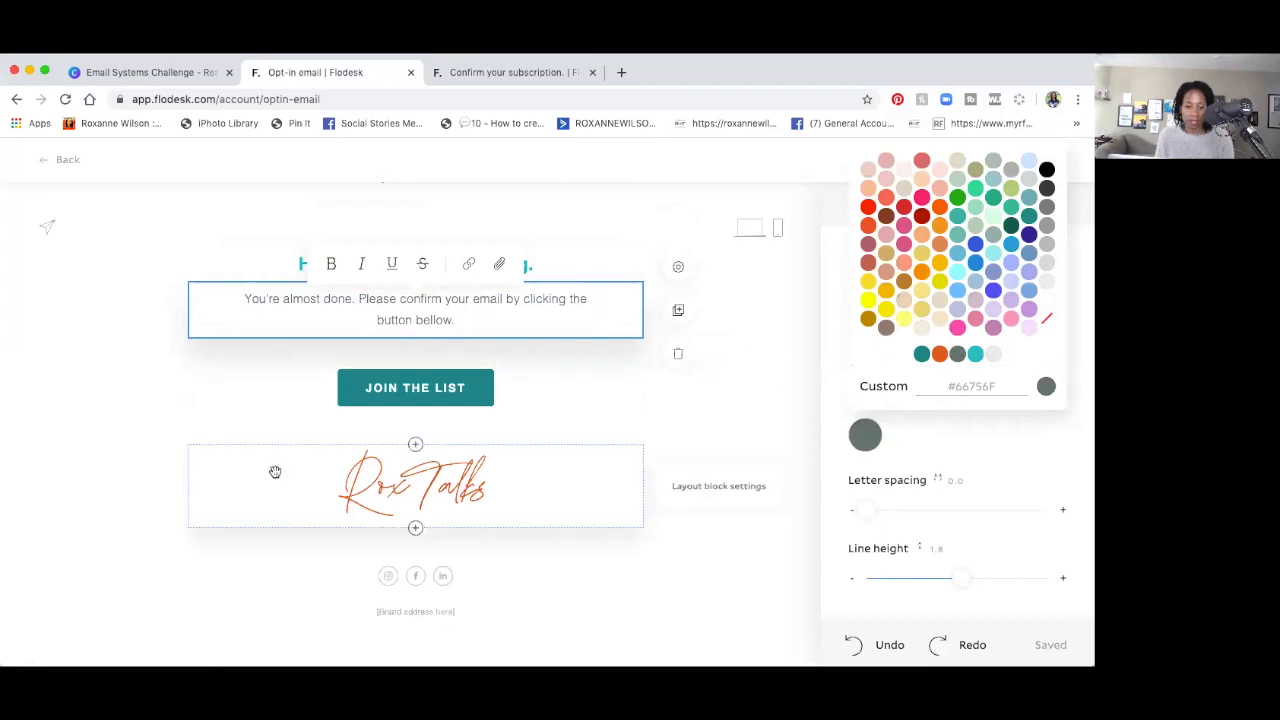
click(167, 415)
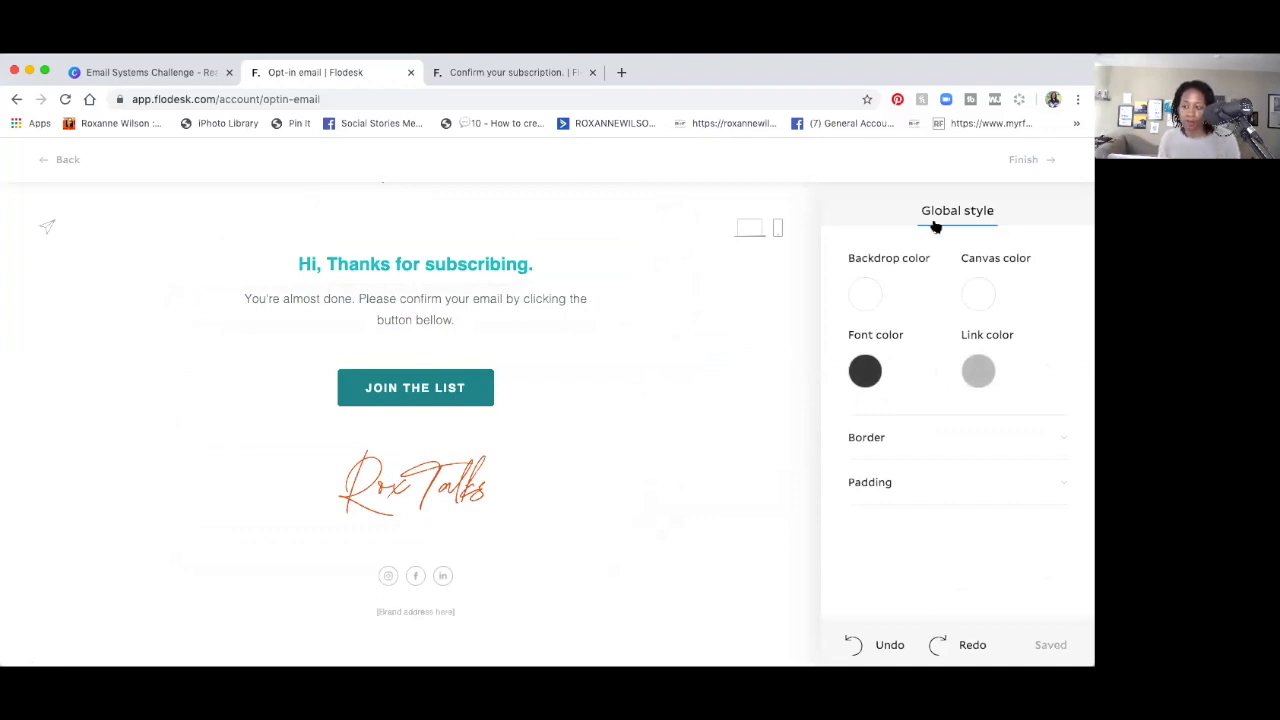
click(1018, 161)
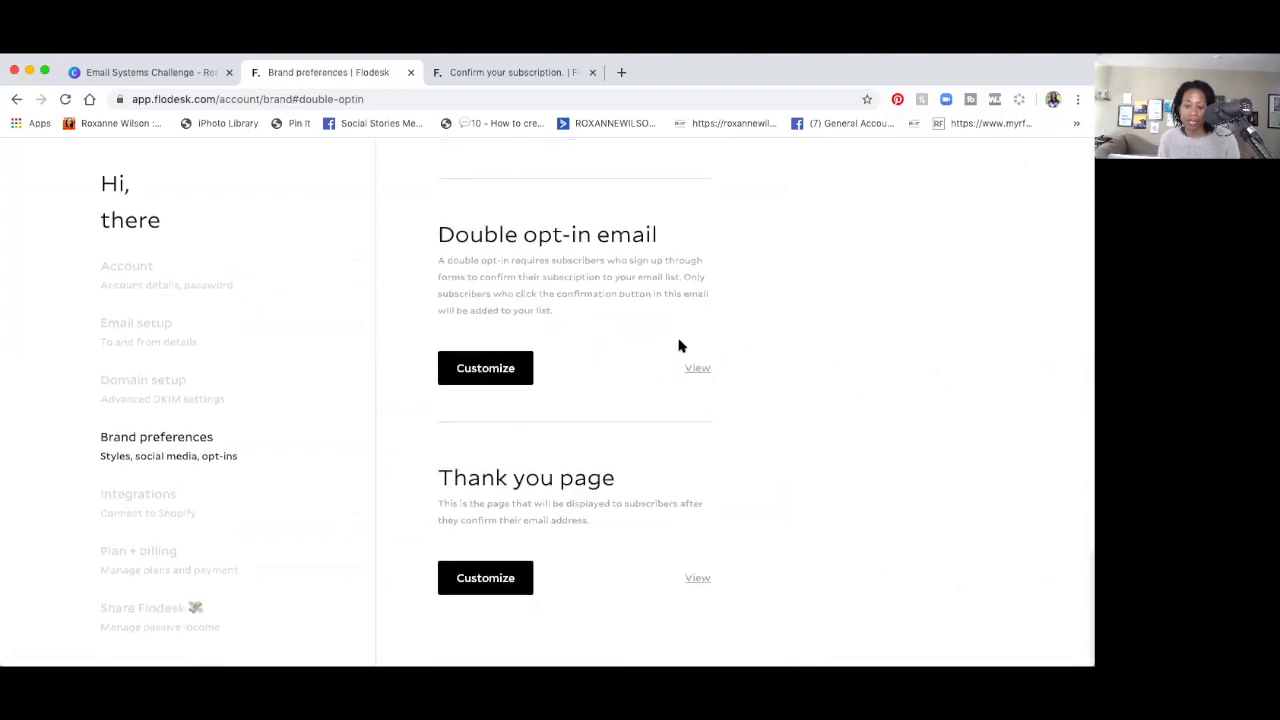
Customize the Thank you page and select its 'You're in' heading.
click(468, 581)
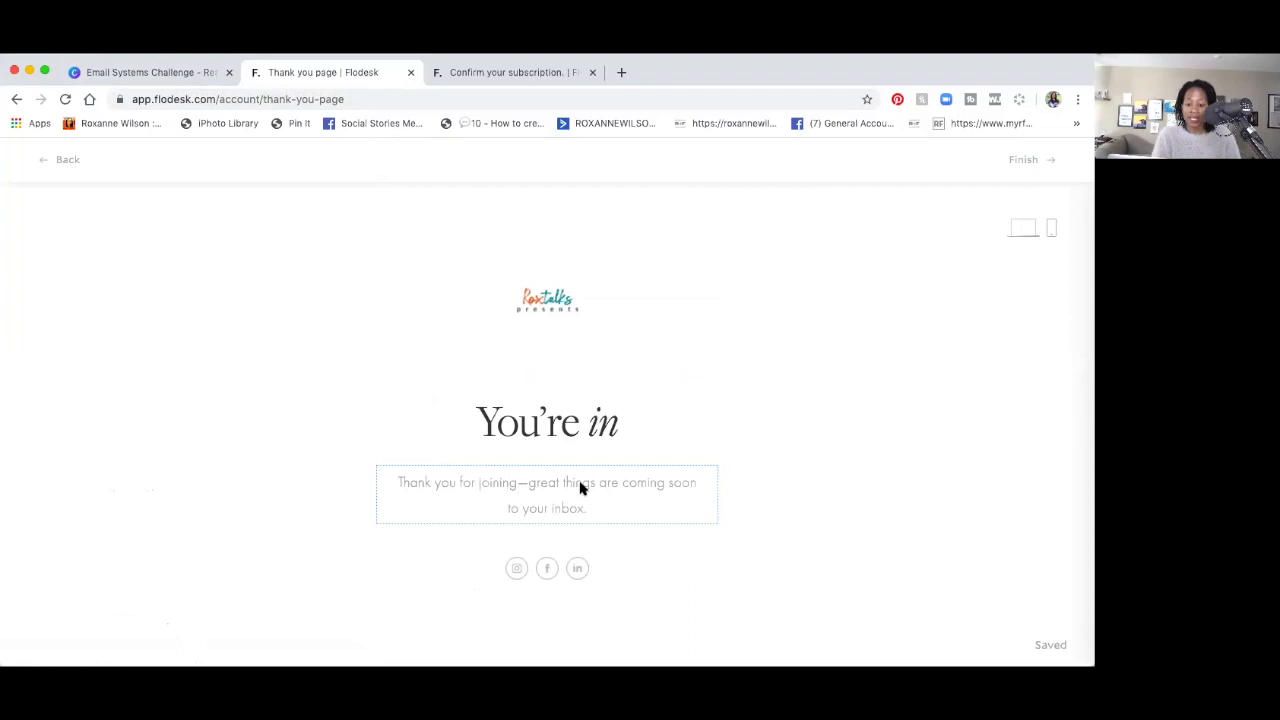
click(540, 428)
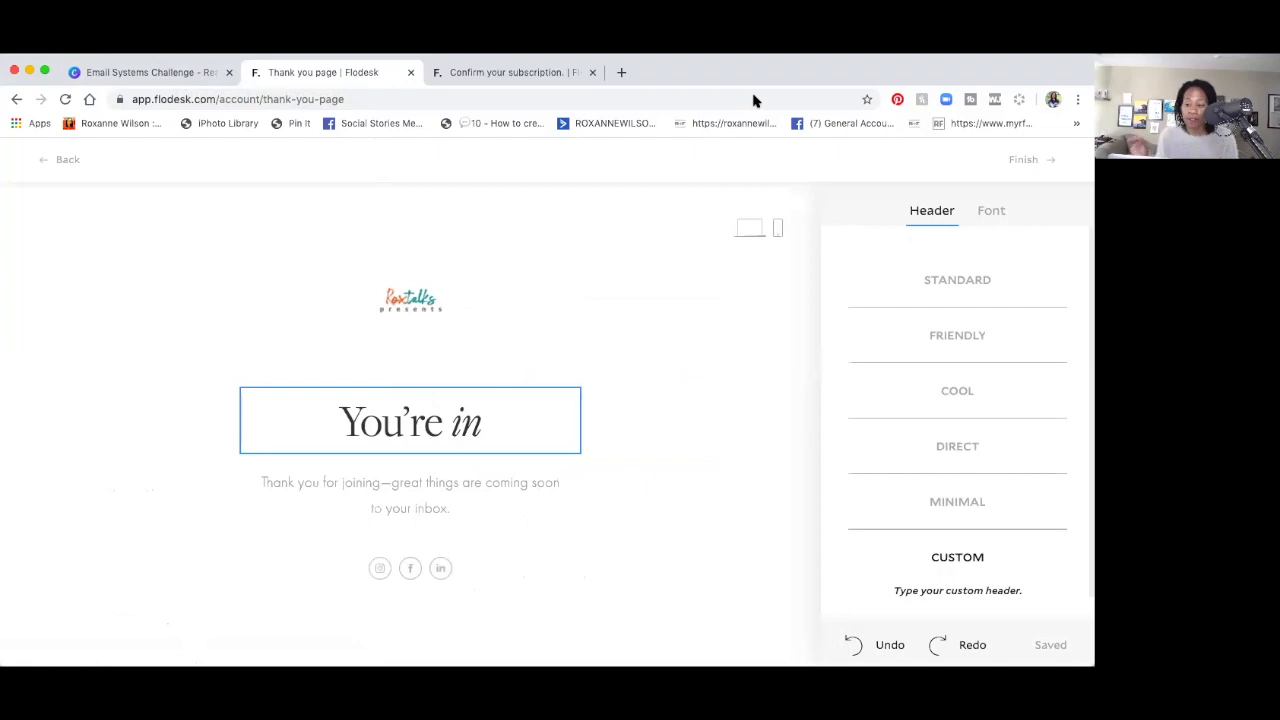
Preview the Standard, Friendly, Cool, Direct and Minimal header presets, then keep the Custom 'You're in'.
scroll(986, 388, down, 1)
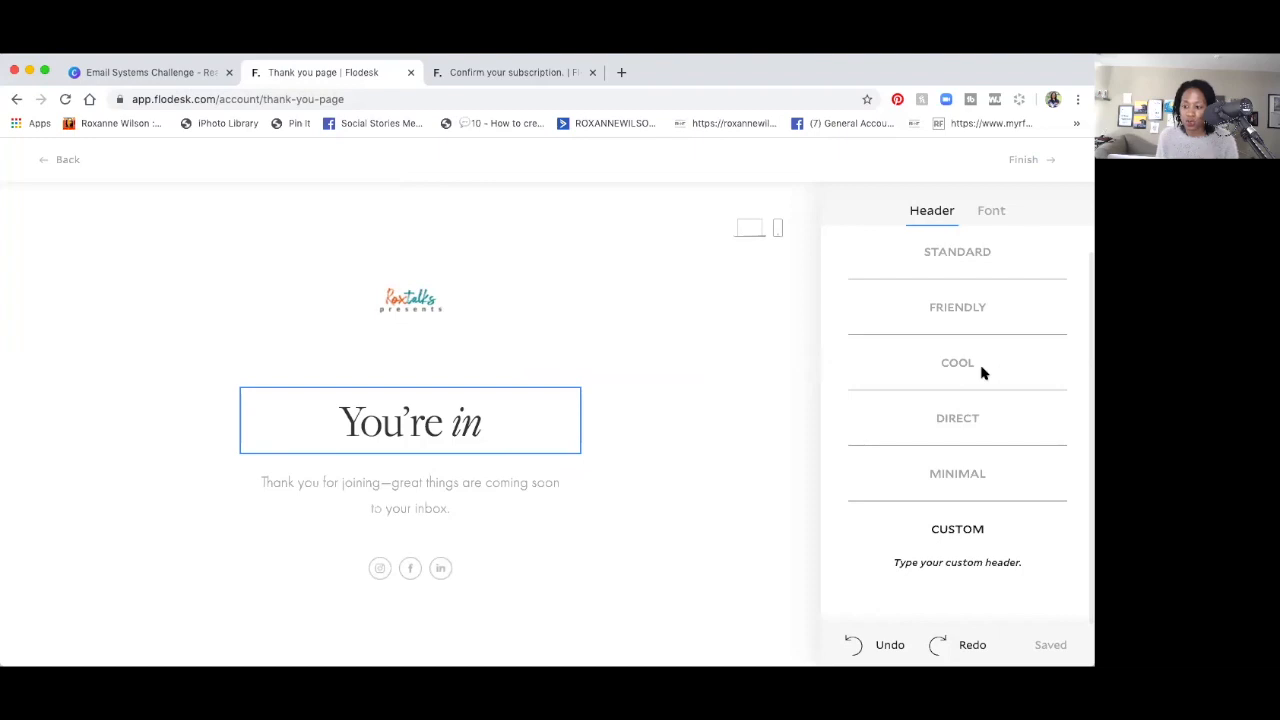
click(943, 250)
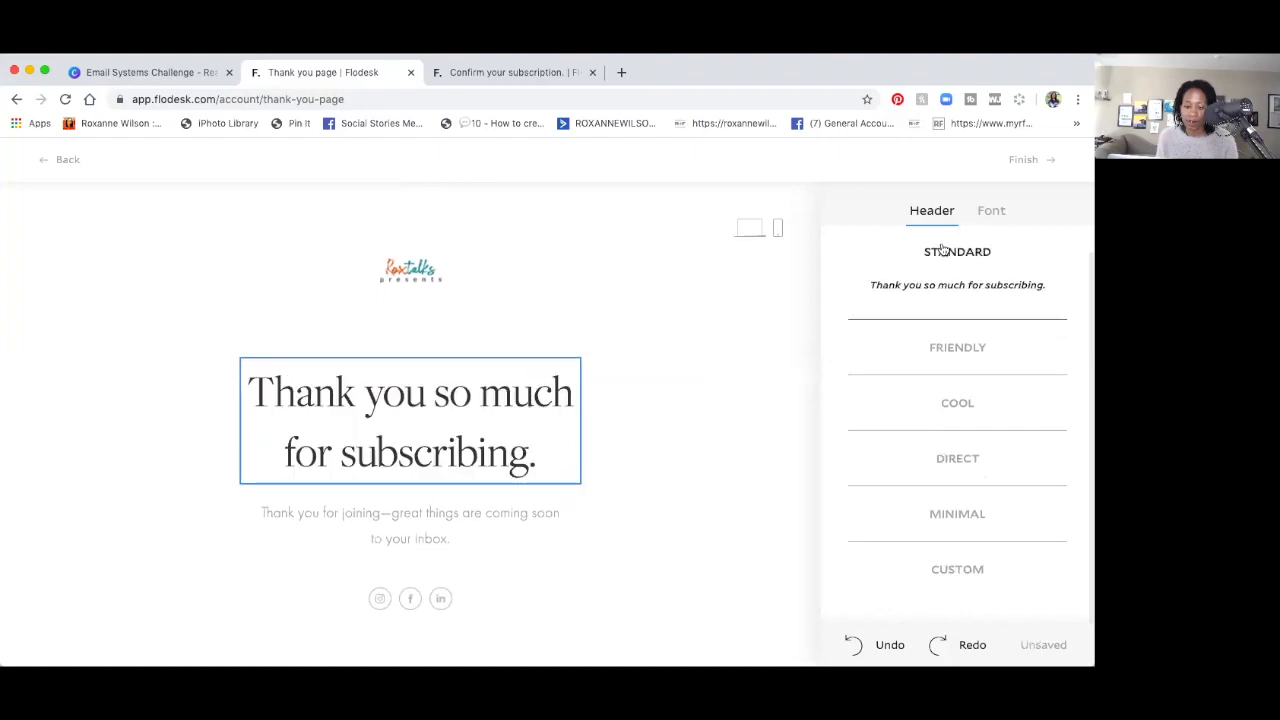
click(952, 345)
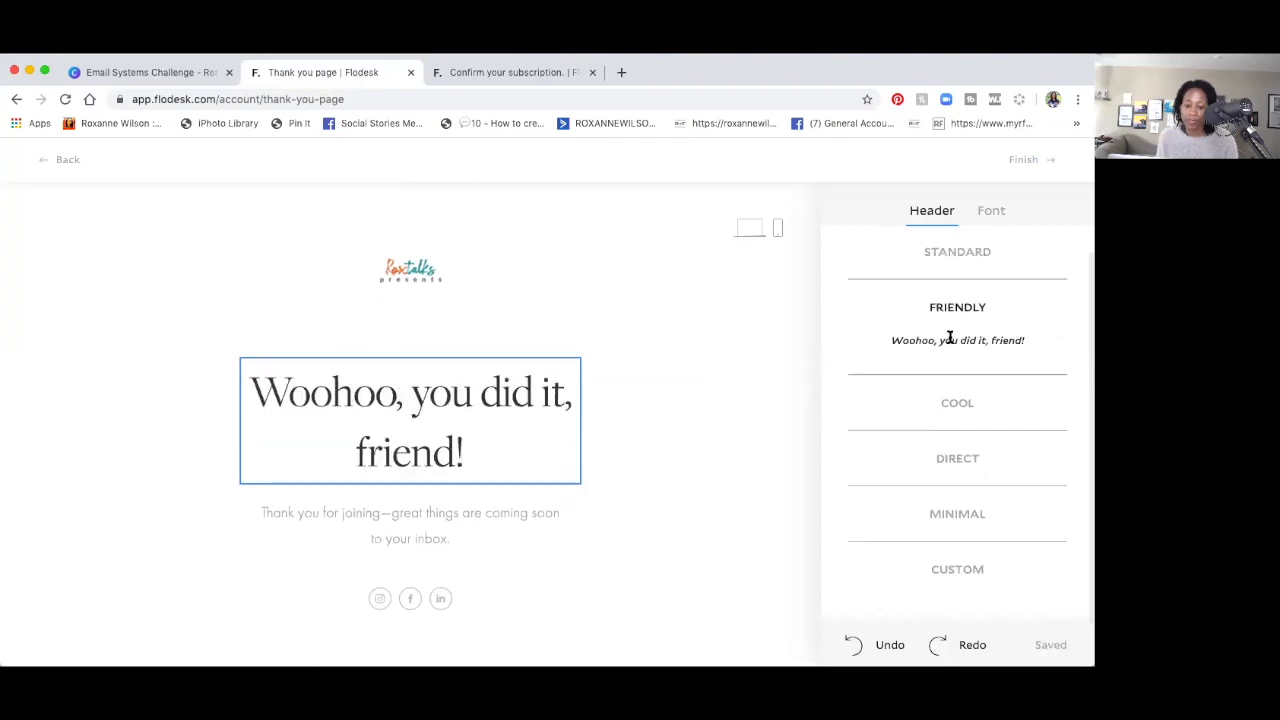
click(963, 397)
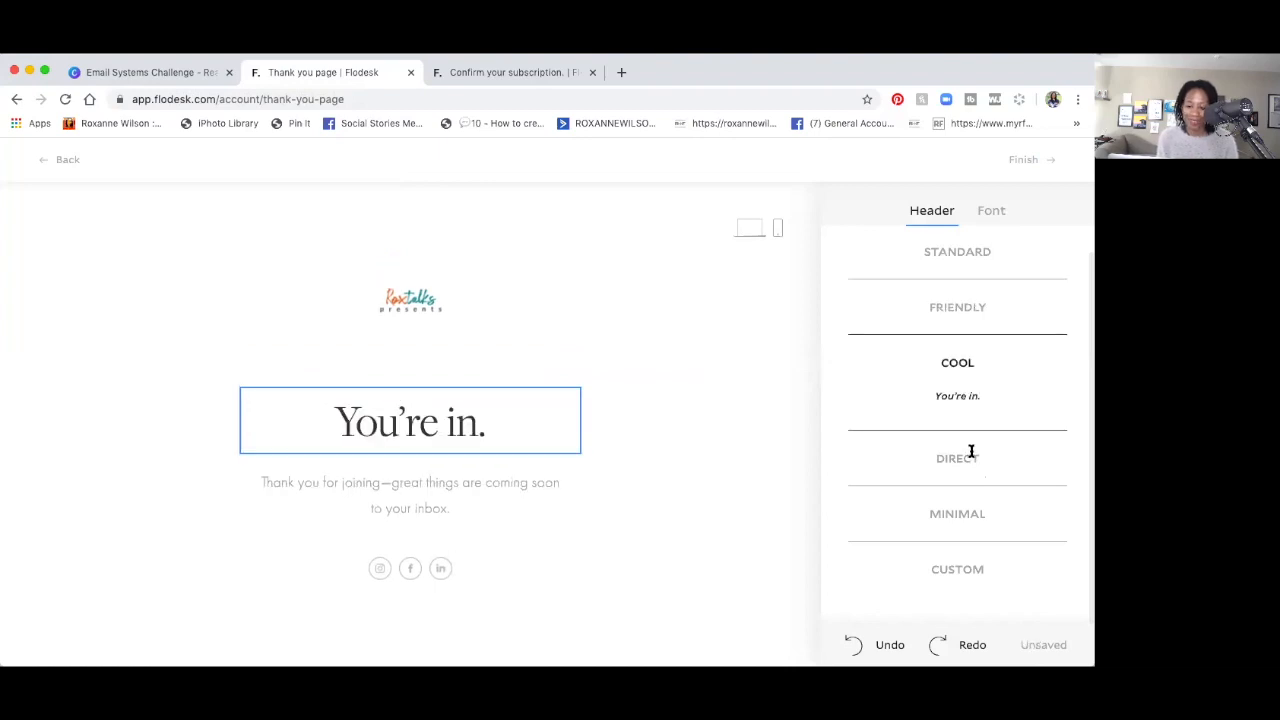
click(971, 452)
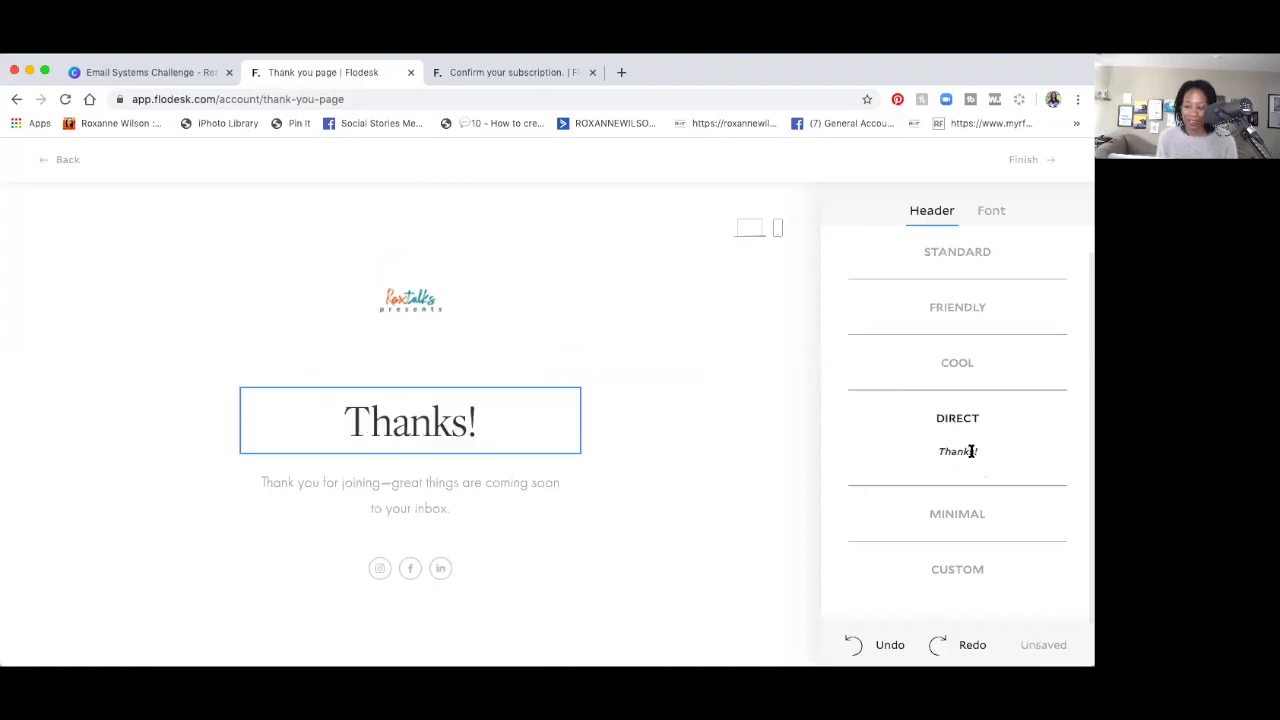
click(985, 503)
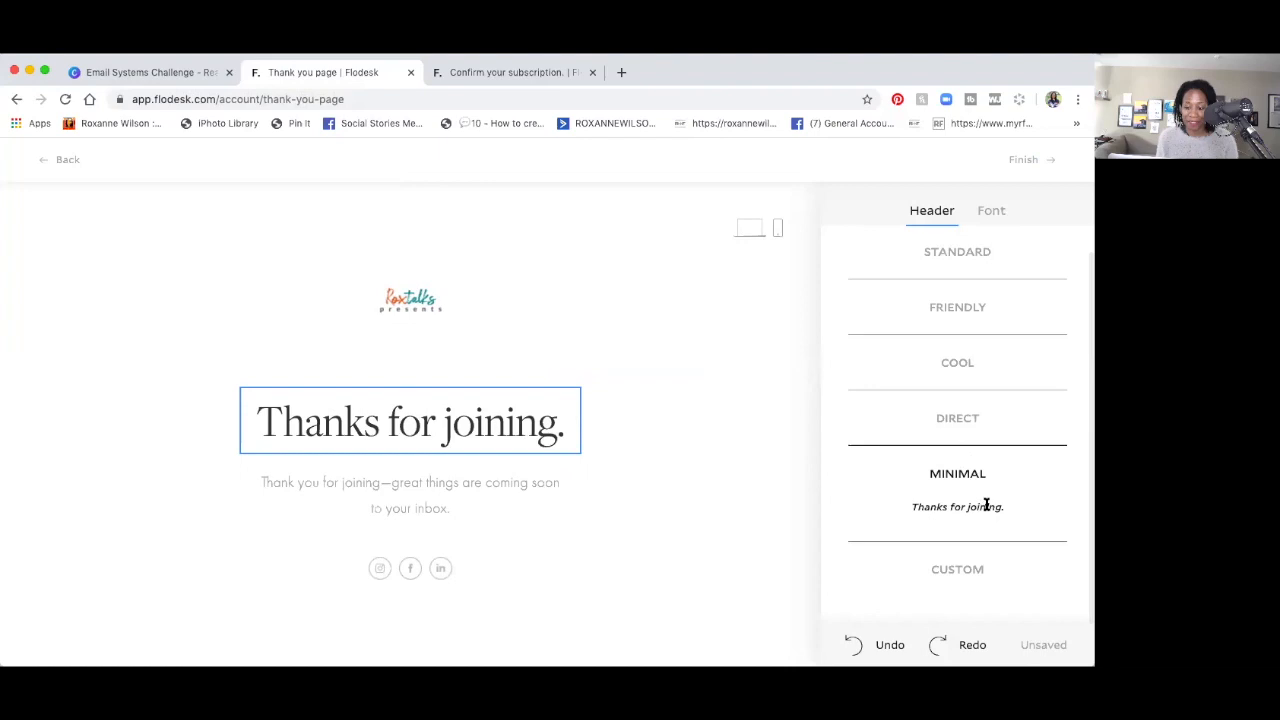
click(980, 568)
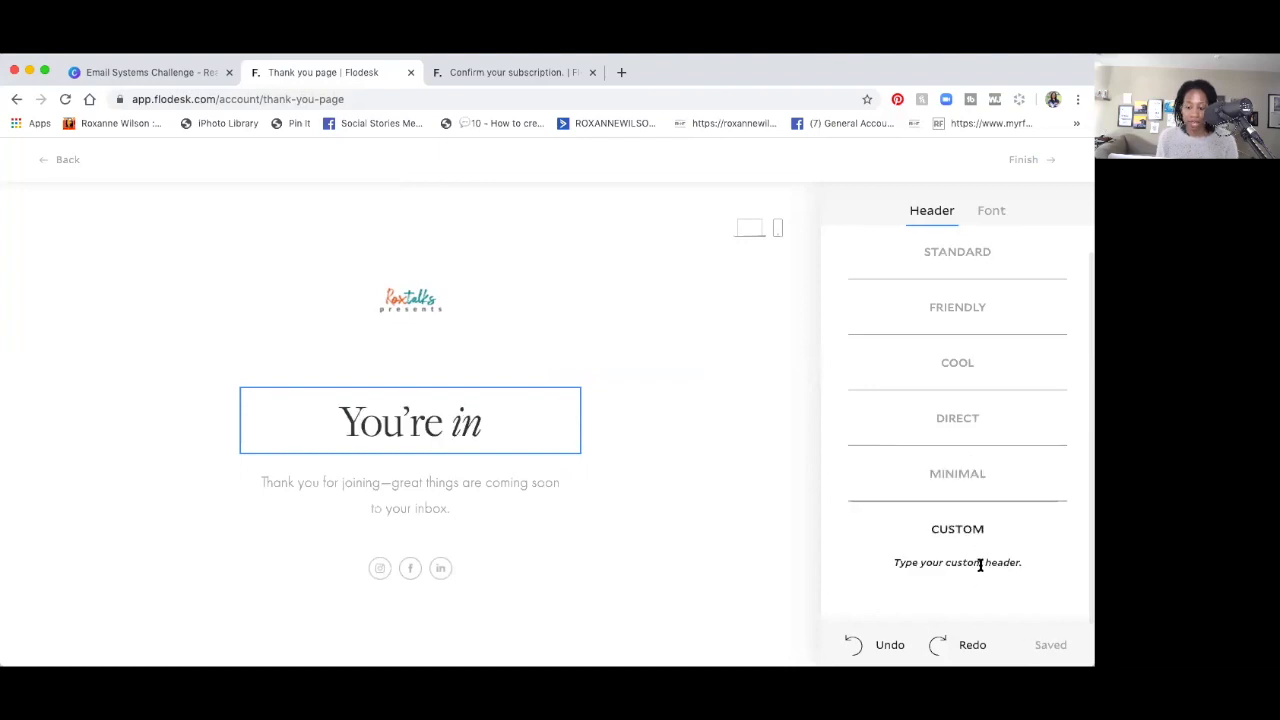
click(991, 211)
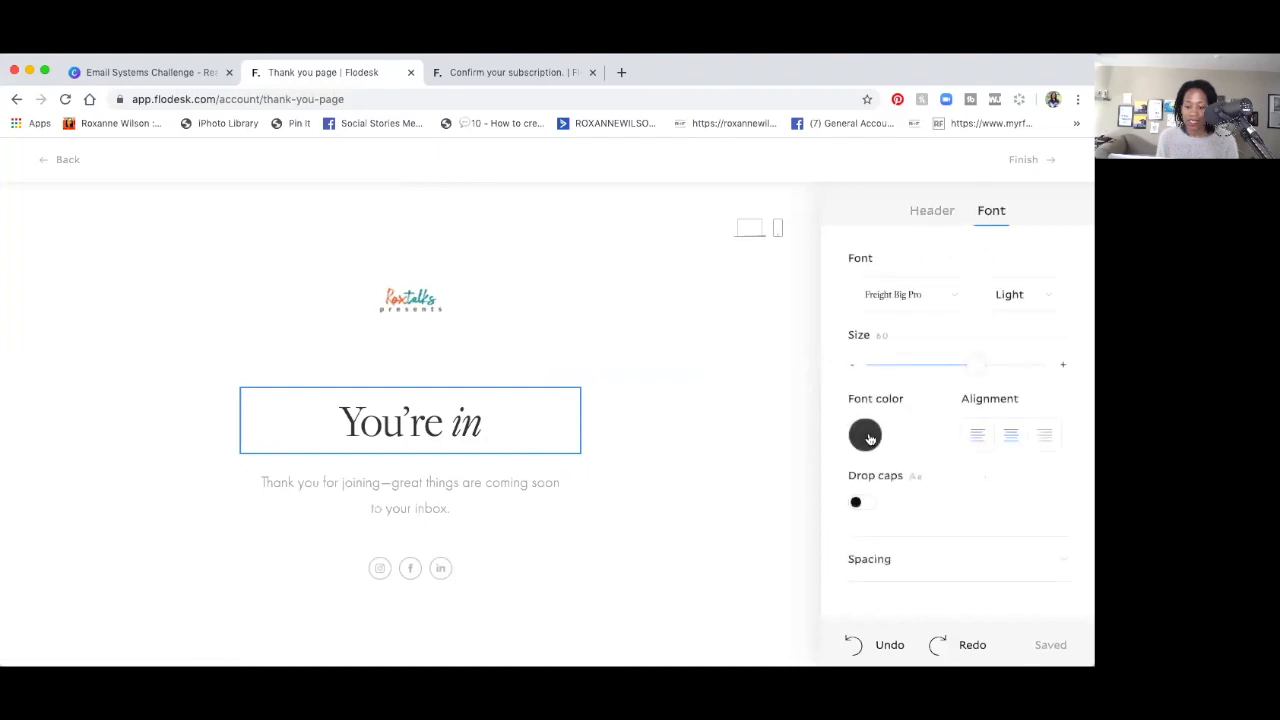
Color the heading 'You're' teal and the italic word 'in' orange #D65E38.
click(866, 436)
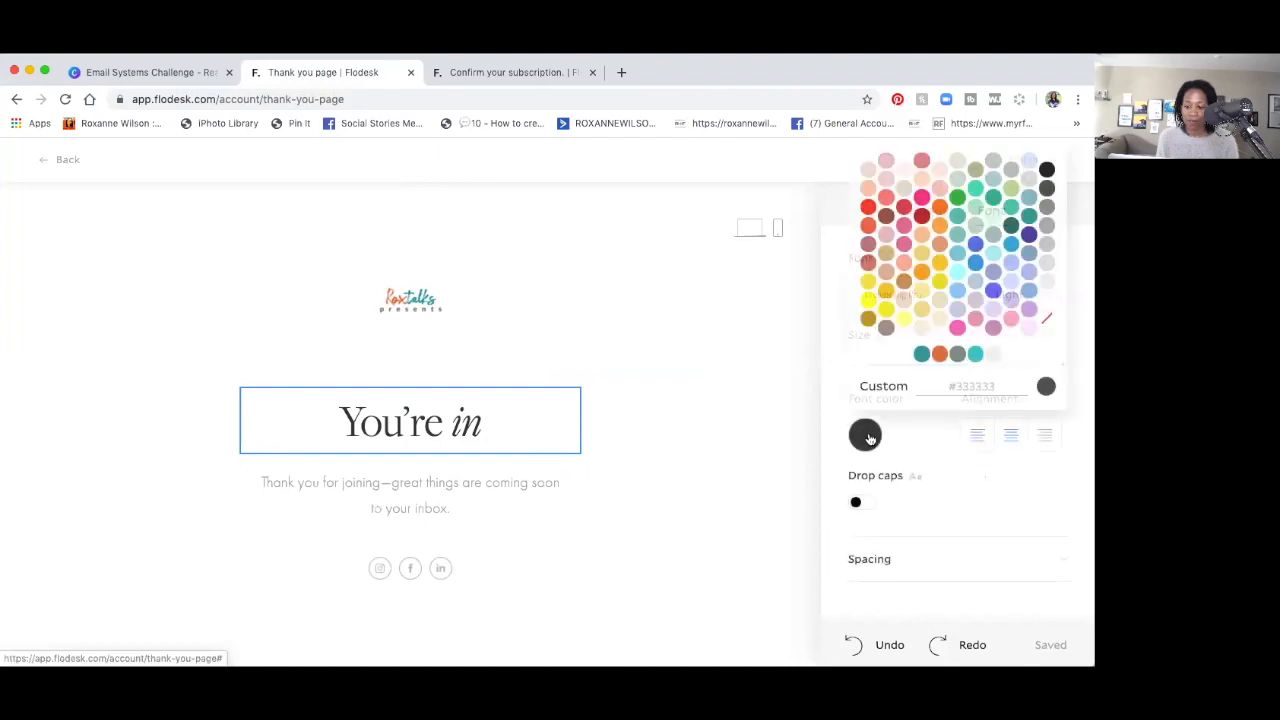
click(921, 355)
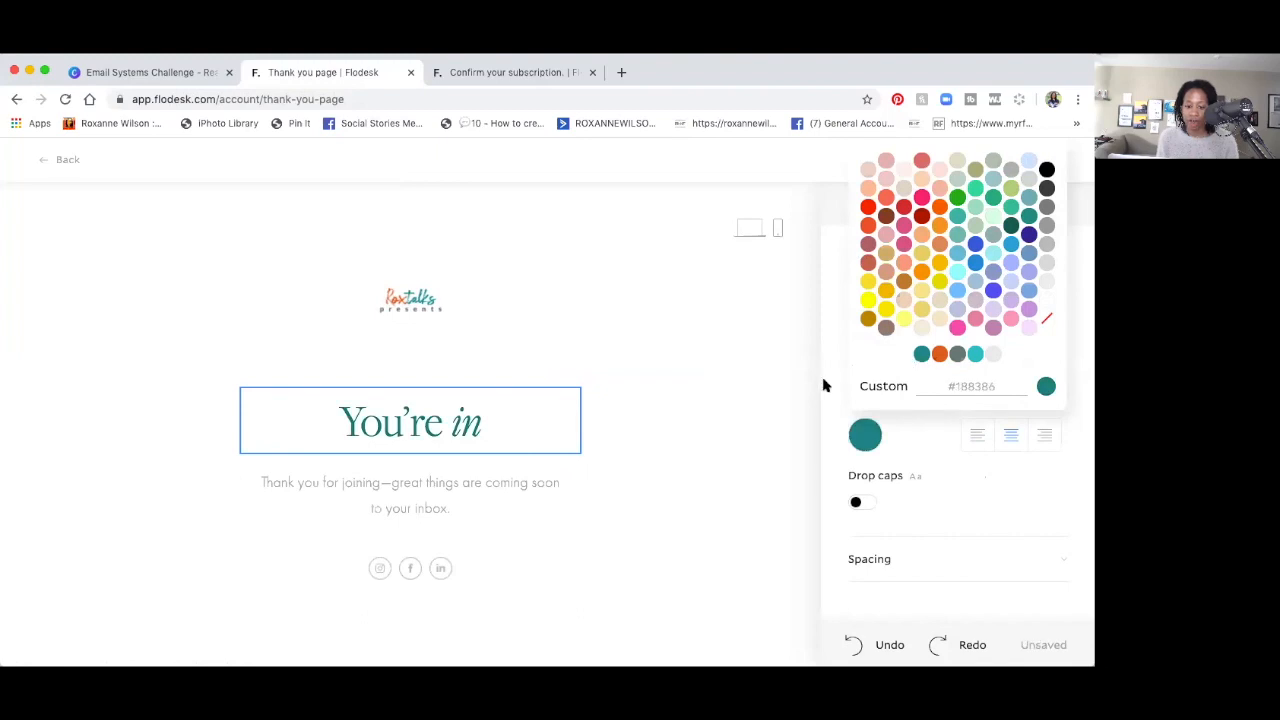
drag(481, 425, 455, 430)
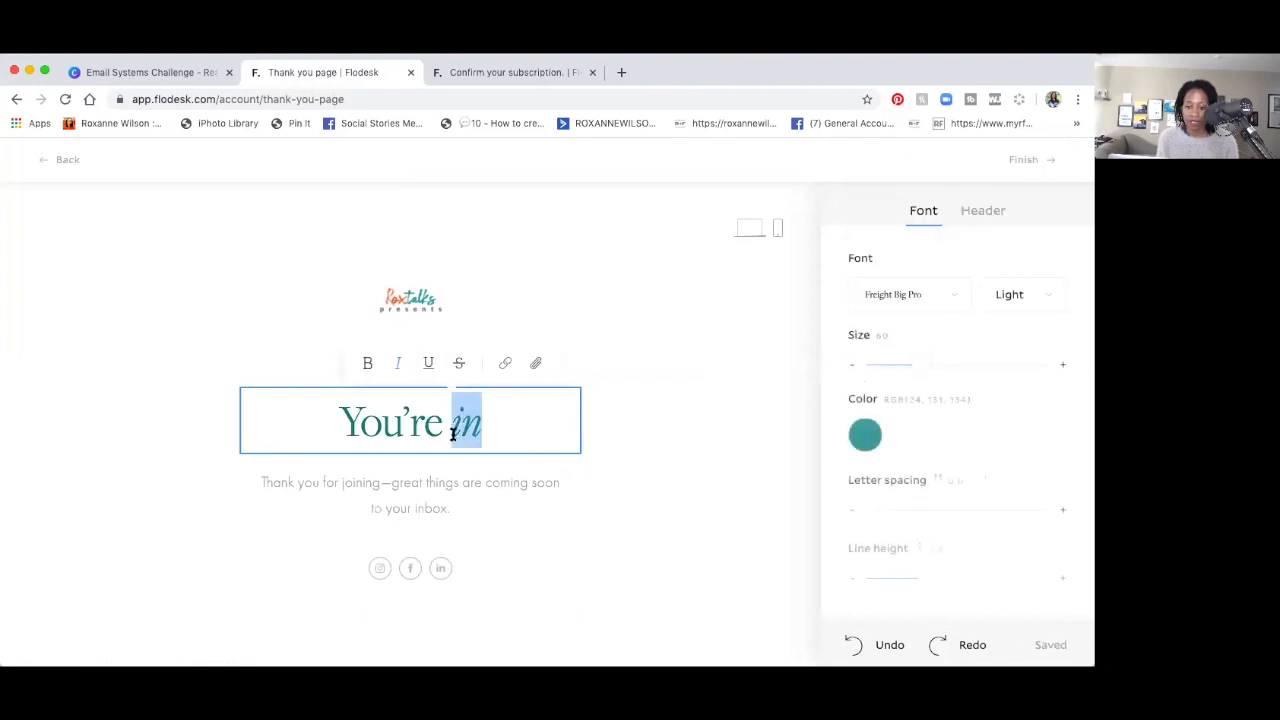
click(865, 434)
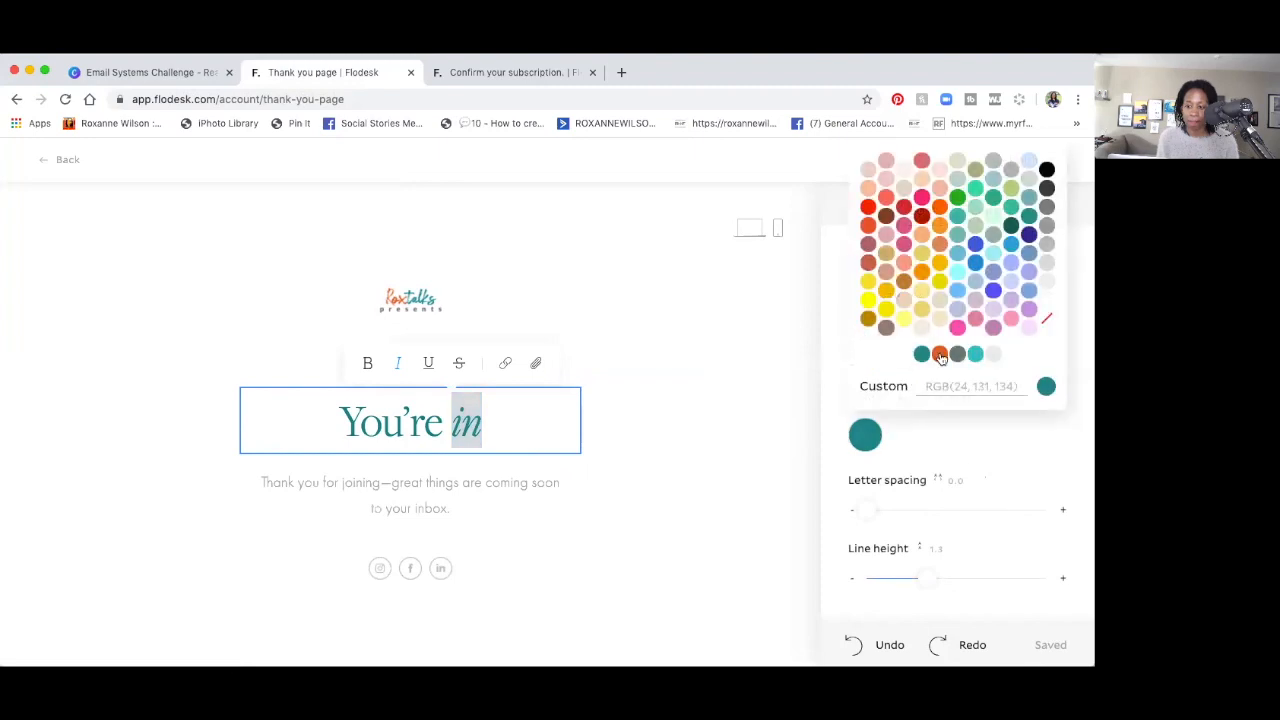
click(939, 354)
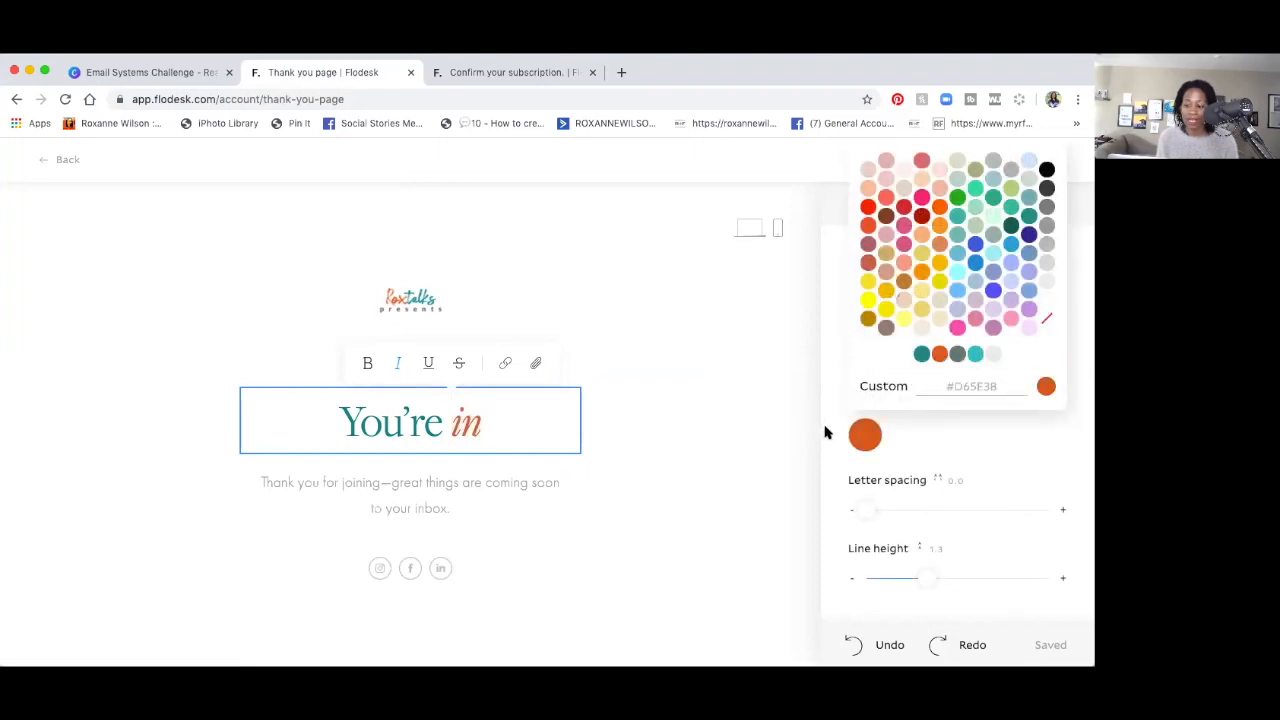
click(825, 432)
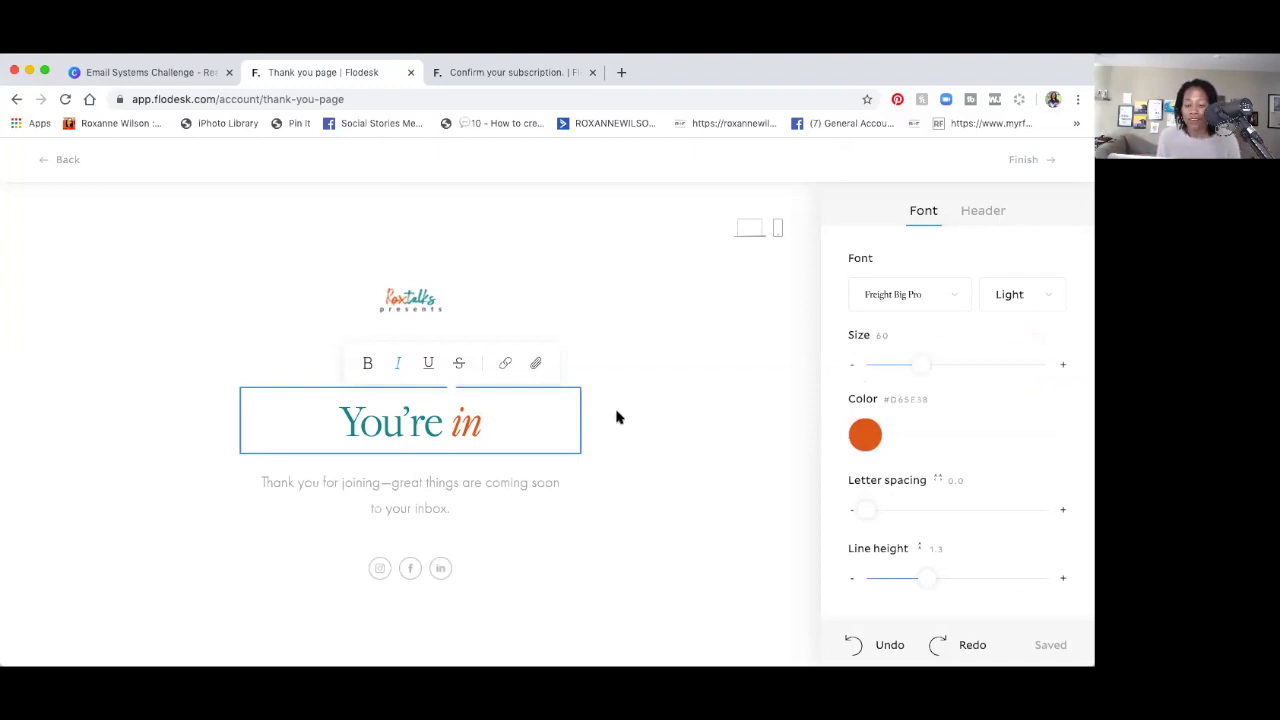
click(490, 479)
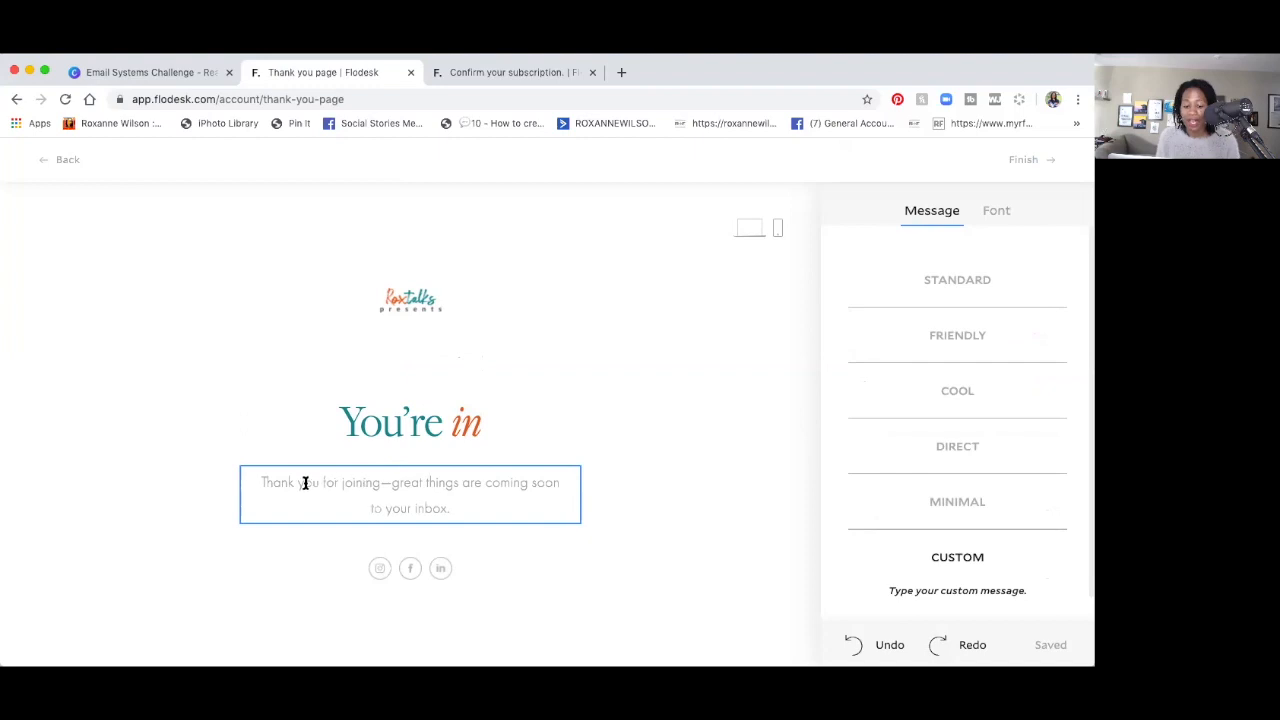
Delete 'for joining' from the subtitle, preview the preset messages, and keep the Custom message.
drag(341, 483, 380, 483)
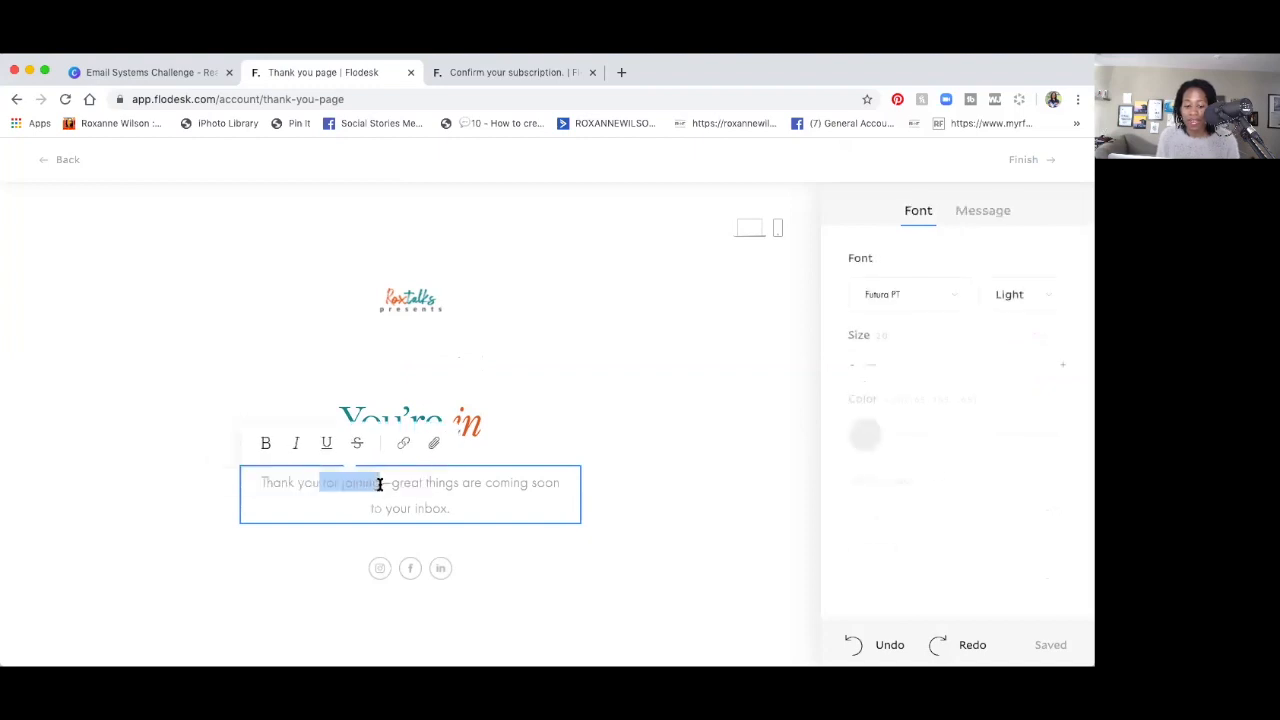
key(BackSpace)
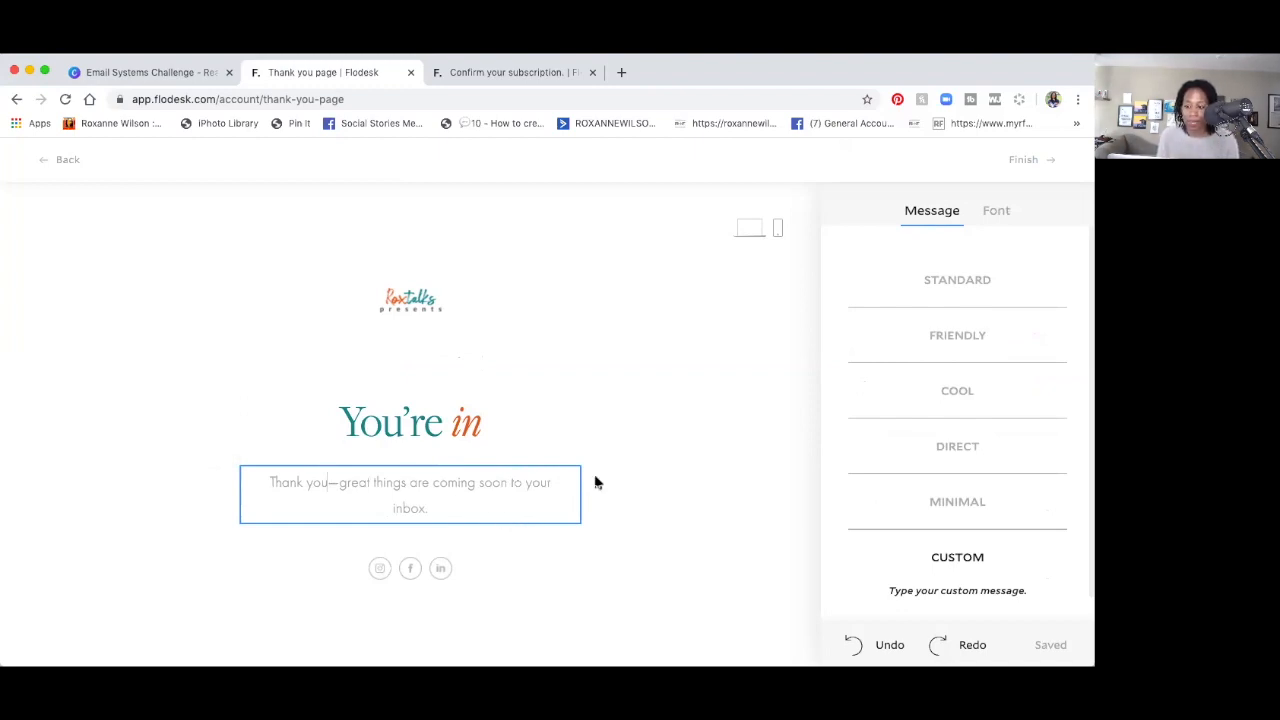
click(953, 283)
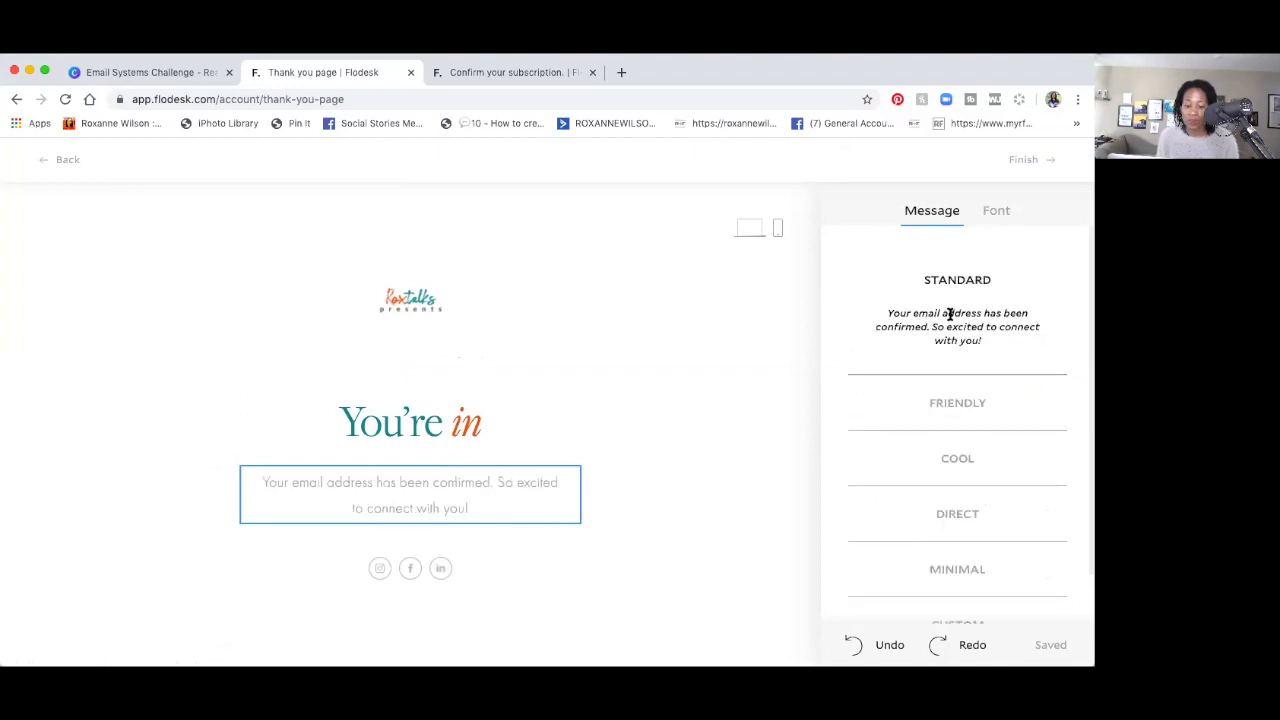
click(958, 405)
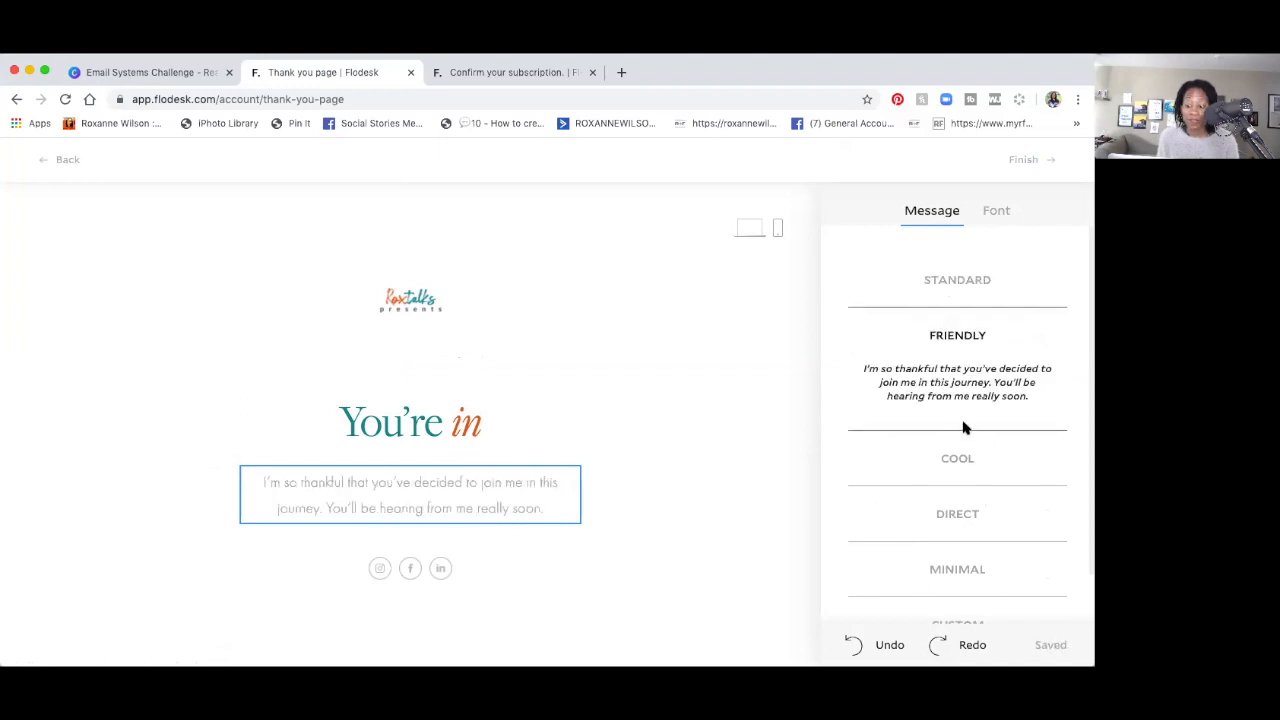
click(971, 459)
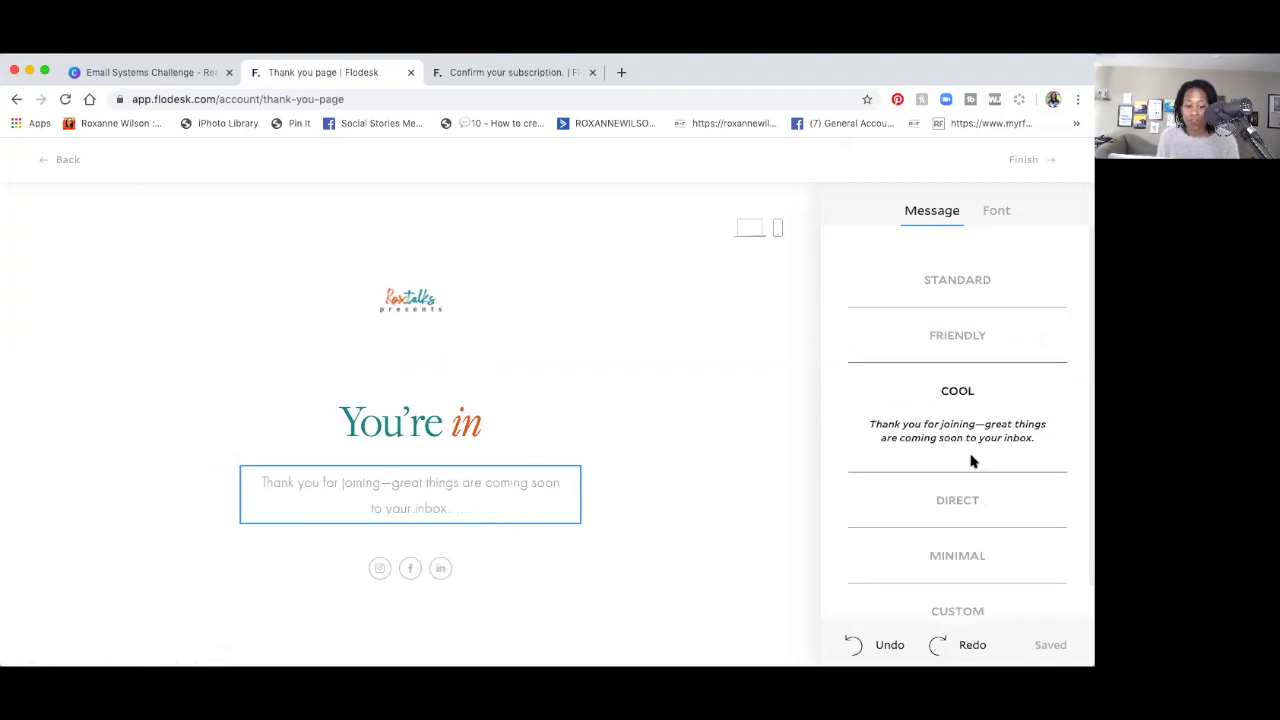
click(962, 500)
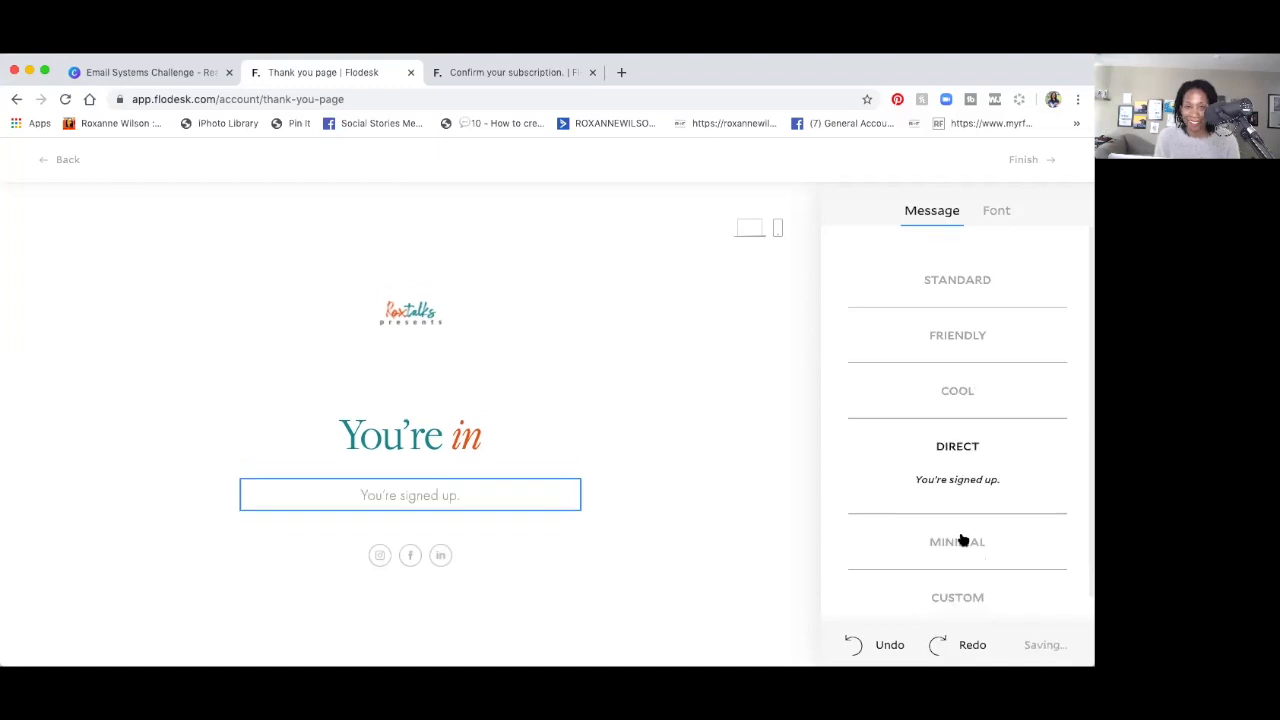
click(960, 534)
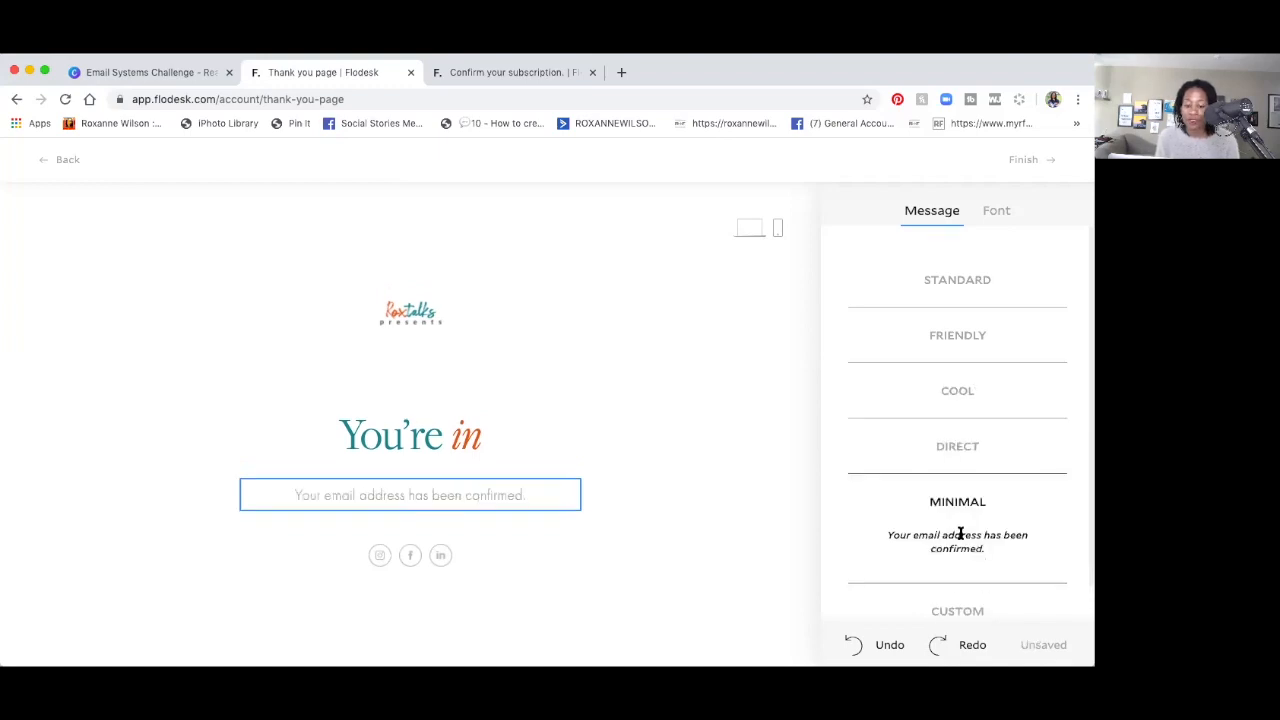
click(957, 610)
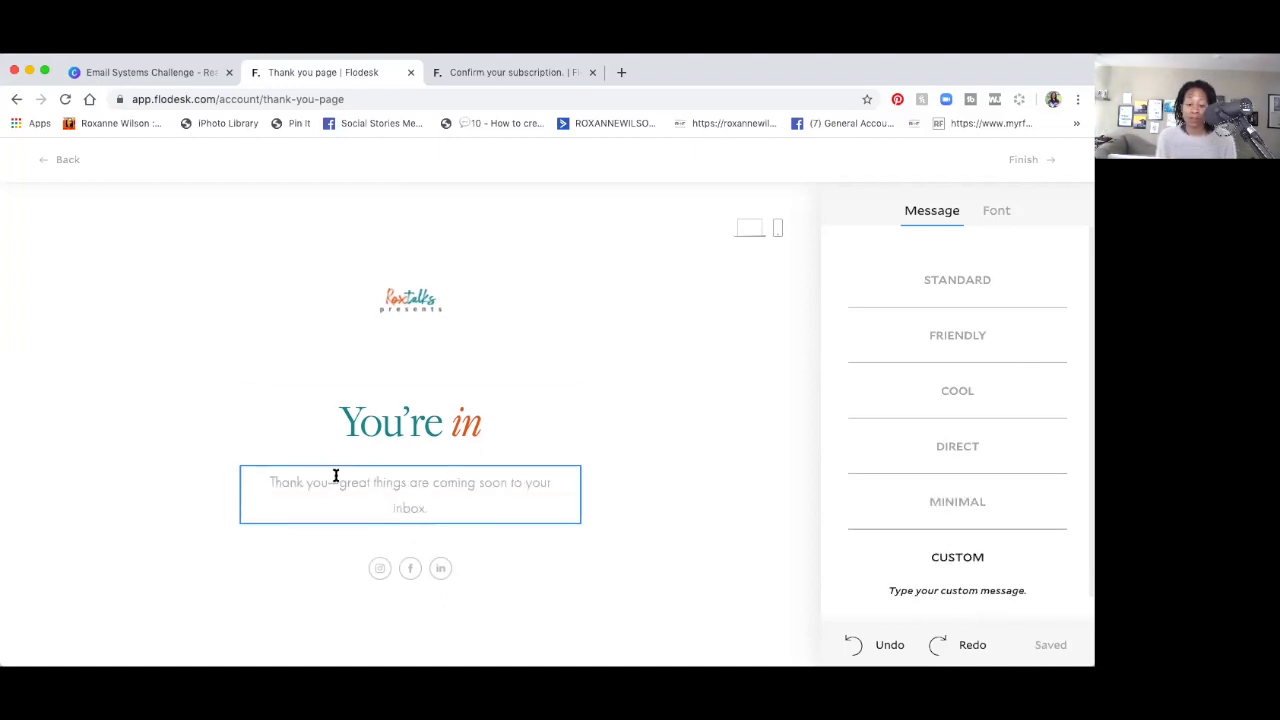
click(996, 212)
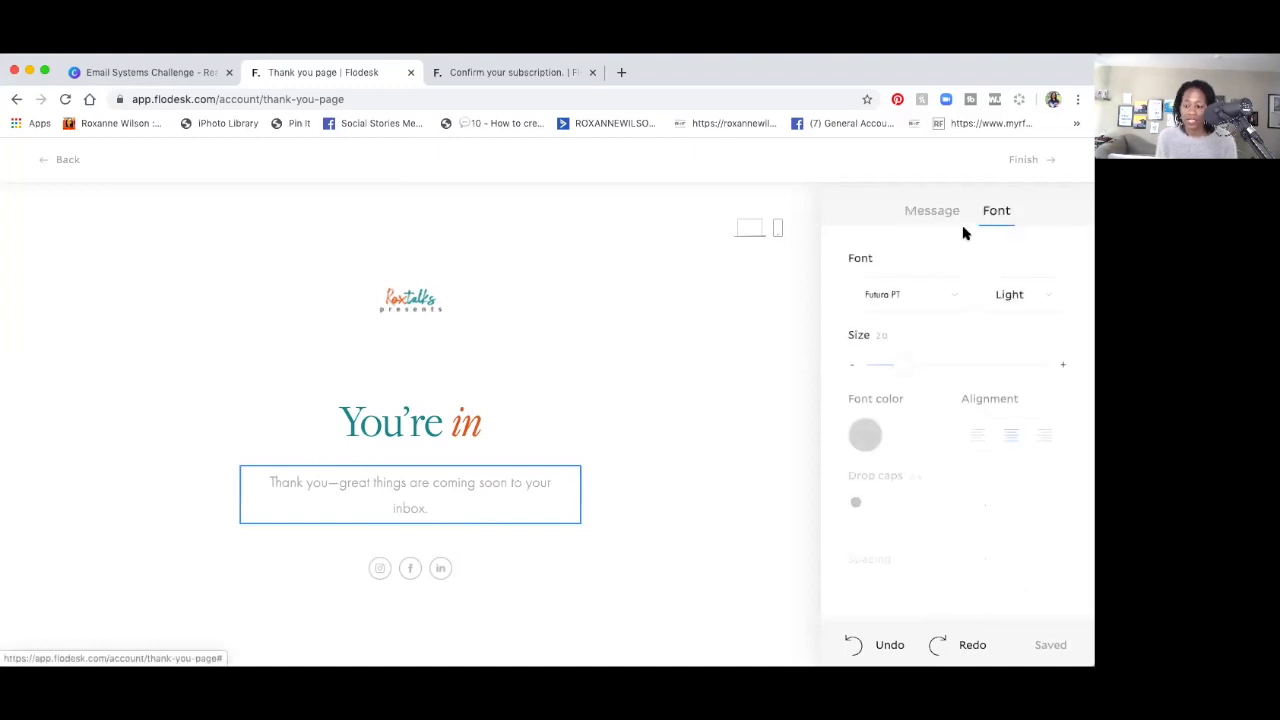
Make the thank-you message text dark grey.
click(864, 436)
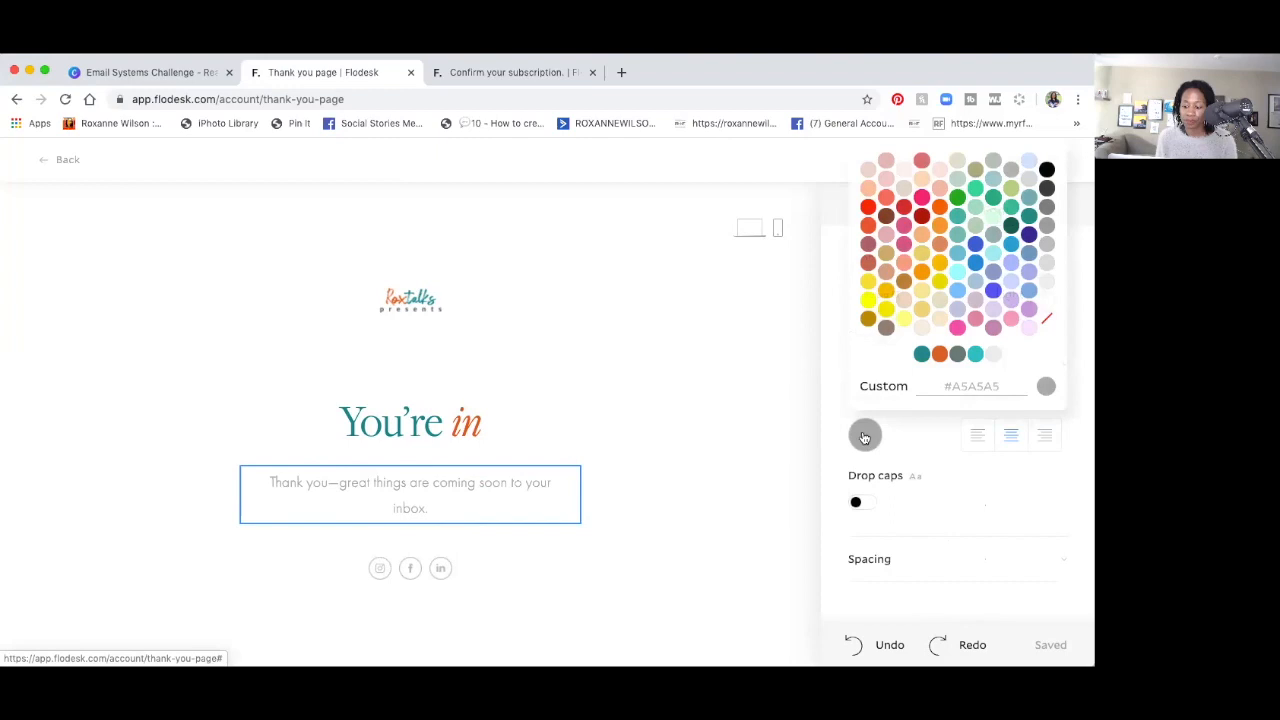
click(957, 355)
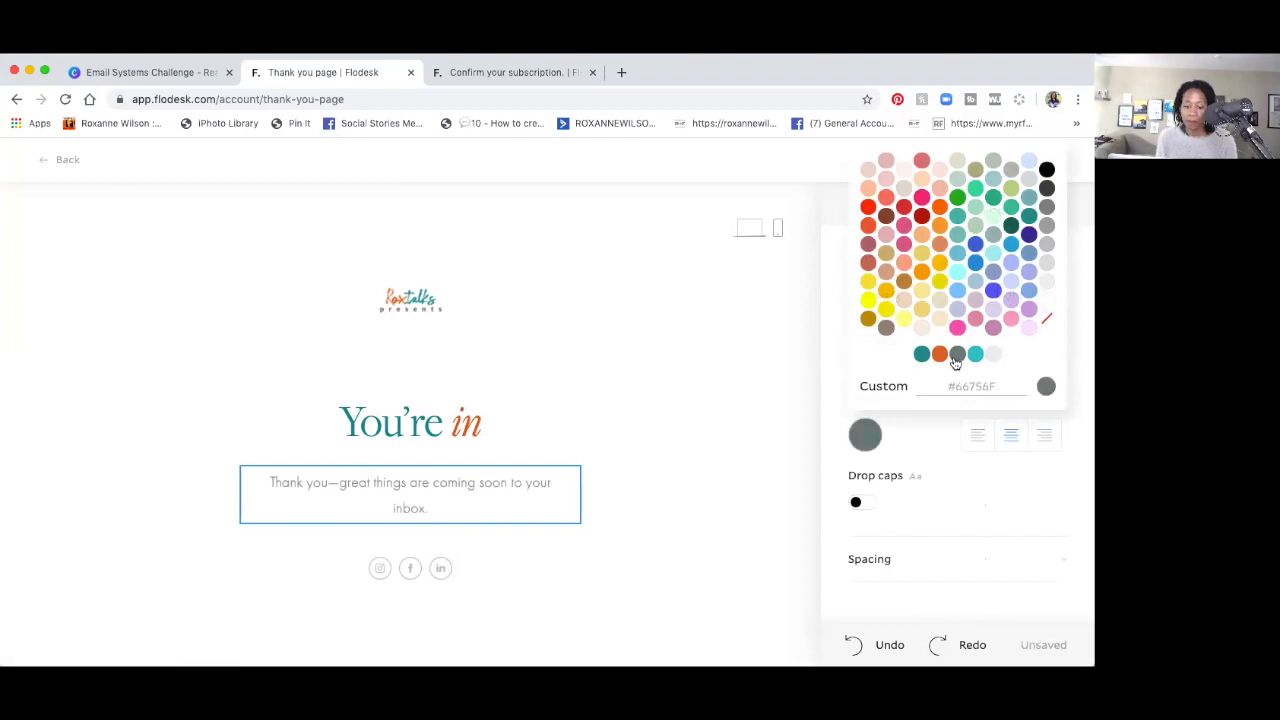
click(811, 433)
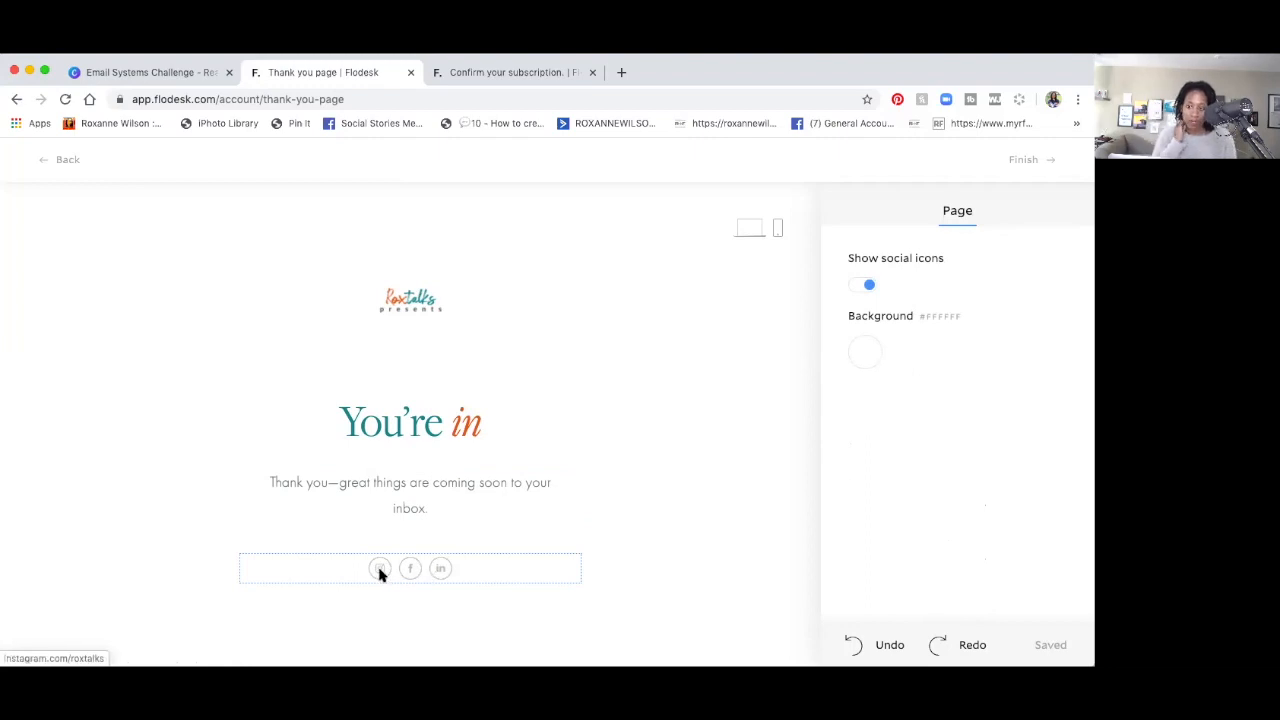
Give the thank-you page a light grey #E9E9E9 background, keeping the social icons shown.
click(869, 286)
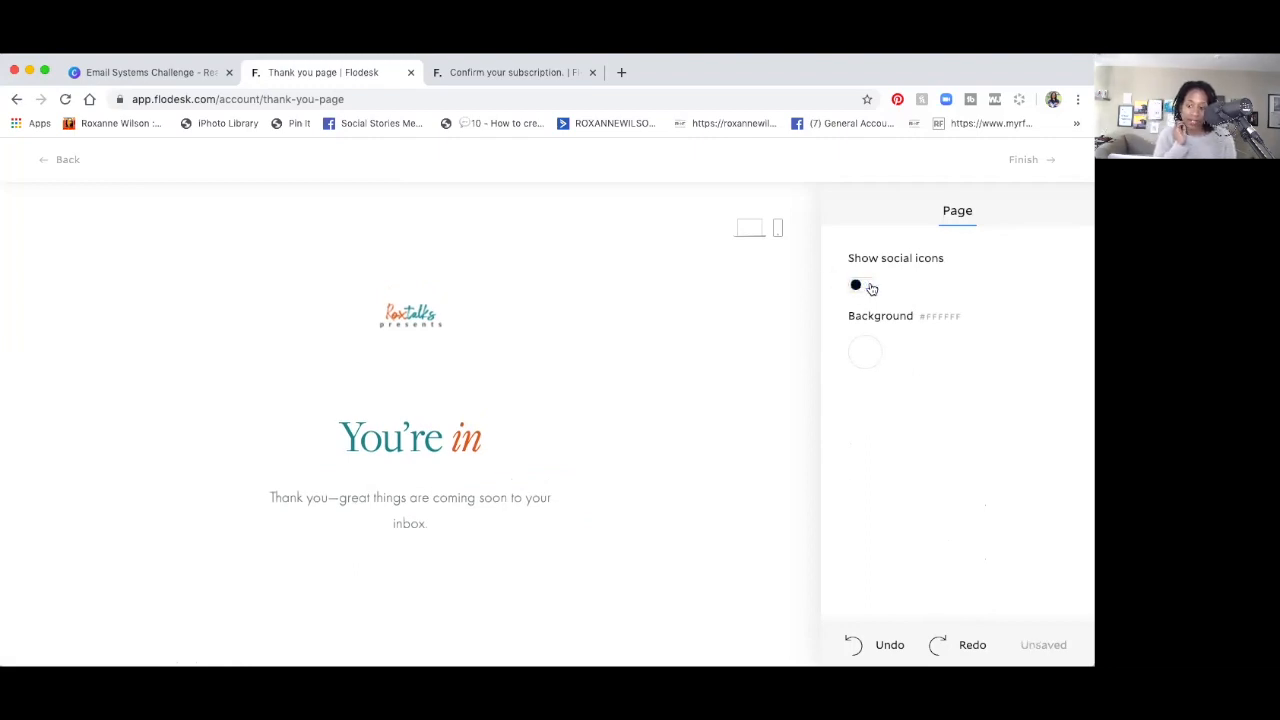
click(862, 286)
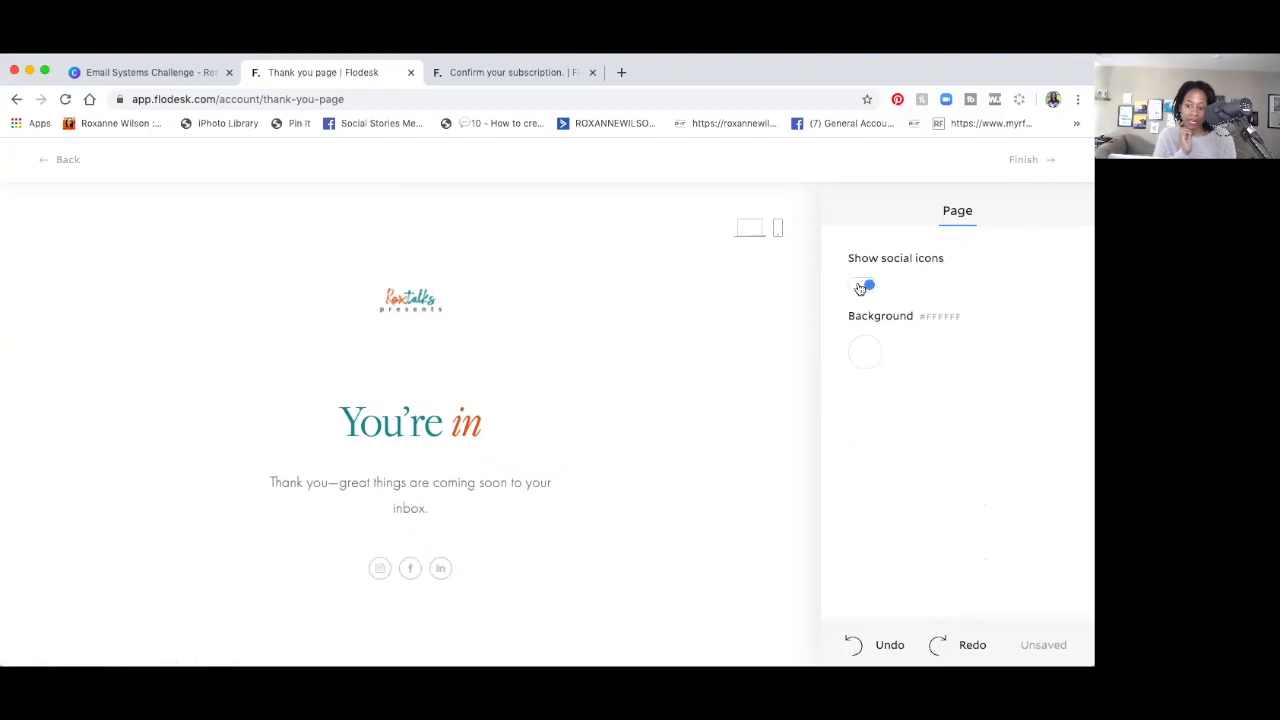
click(865, 355)
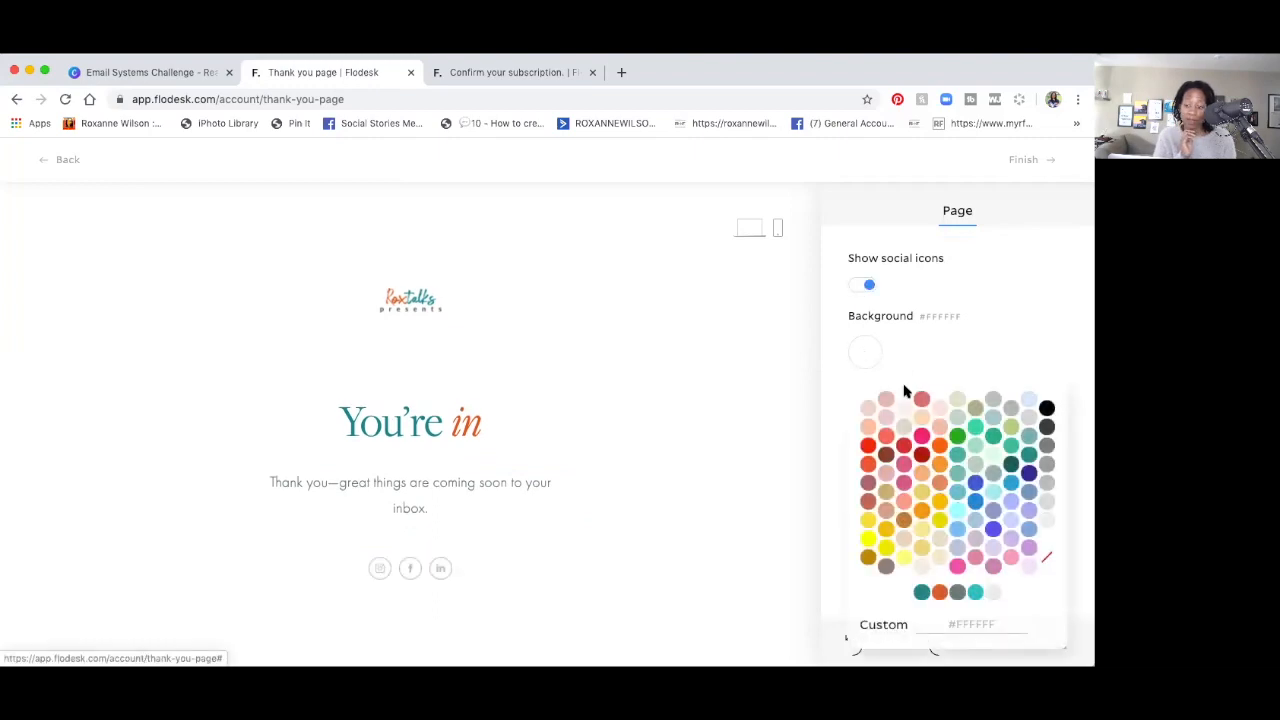
click(993, 594)
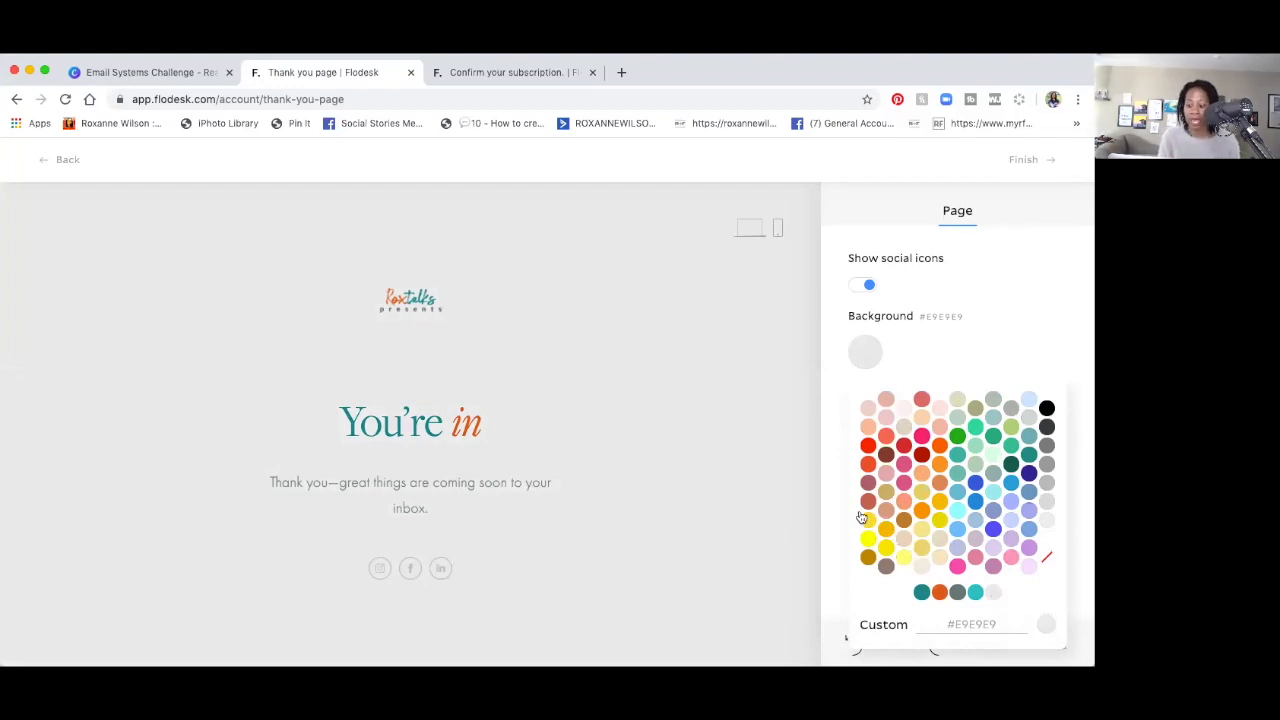
click(394, 300)
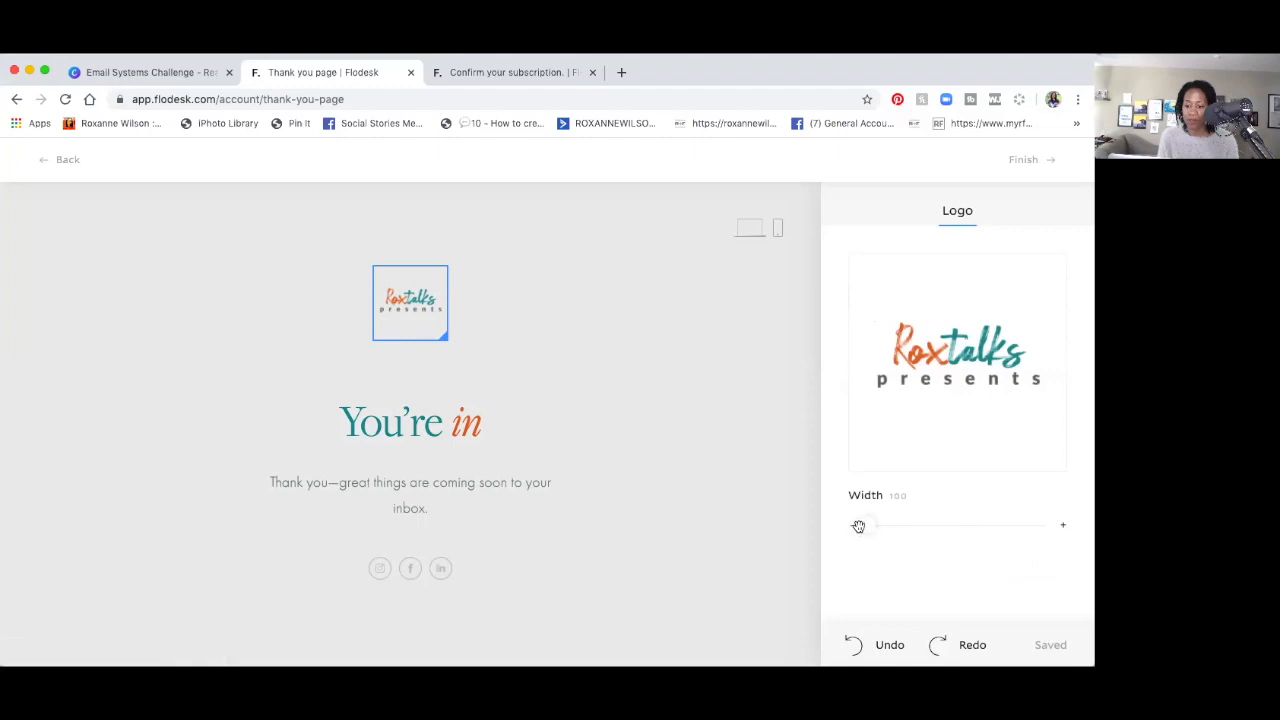
Set the logo width to about 151 and finish the thank-you page.
mouse_move(865, 525)
mouse_down()
mouse_move(931, 517)
mouse_move(889, 523)
mouse_up()
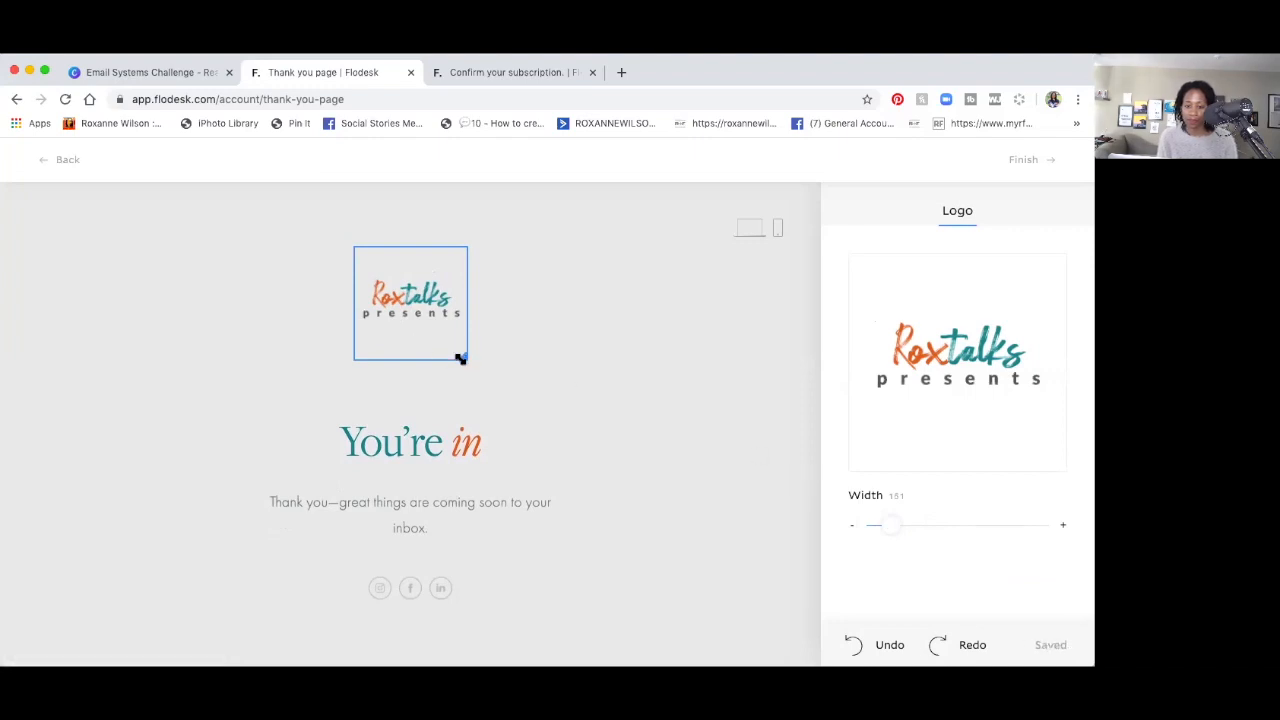
mouse_move(460, 358)
mouse_down()
mouse_move(449, 337)
mouse_move(459, 350)
mouse_up()
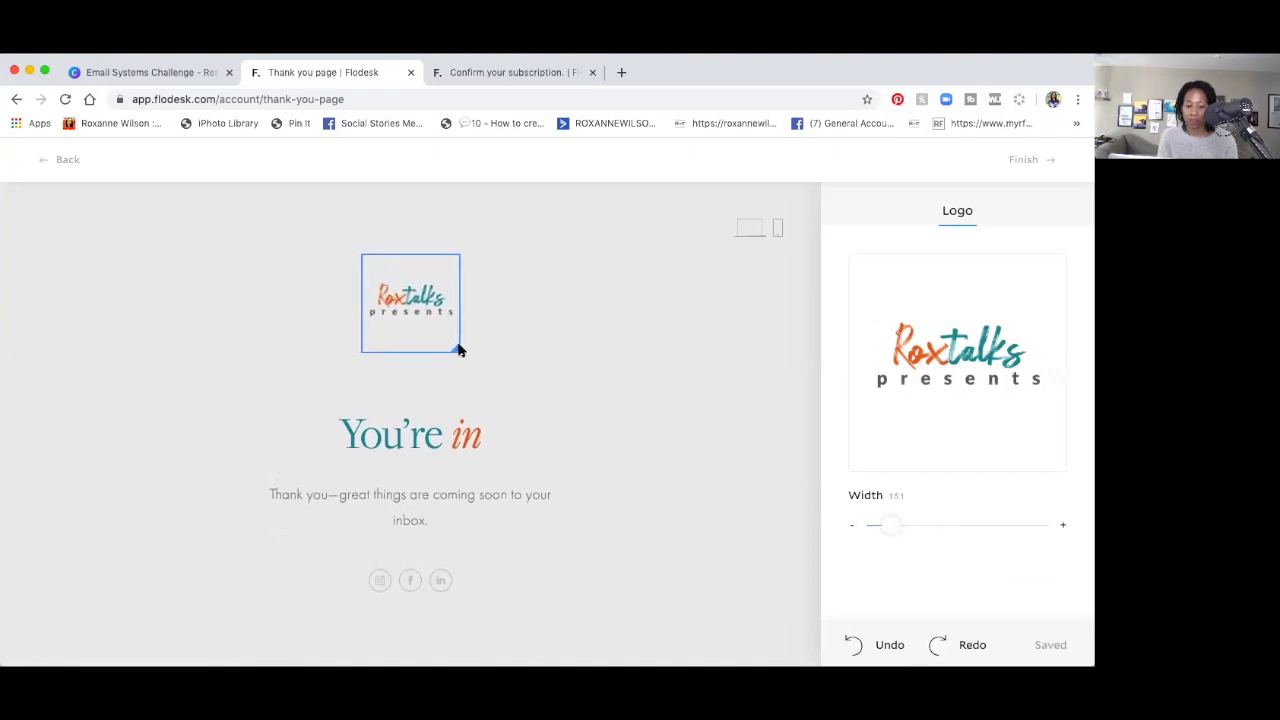
click(766, 517)
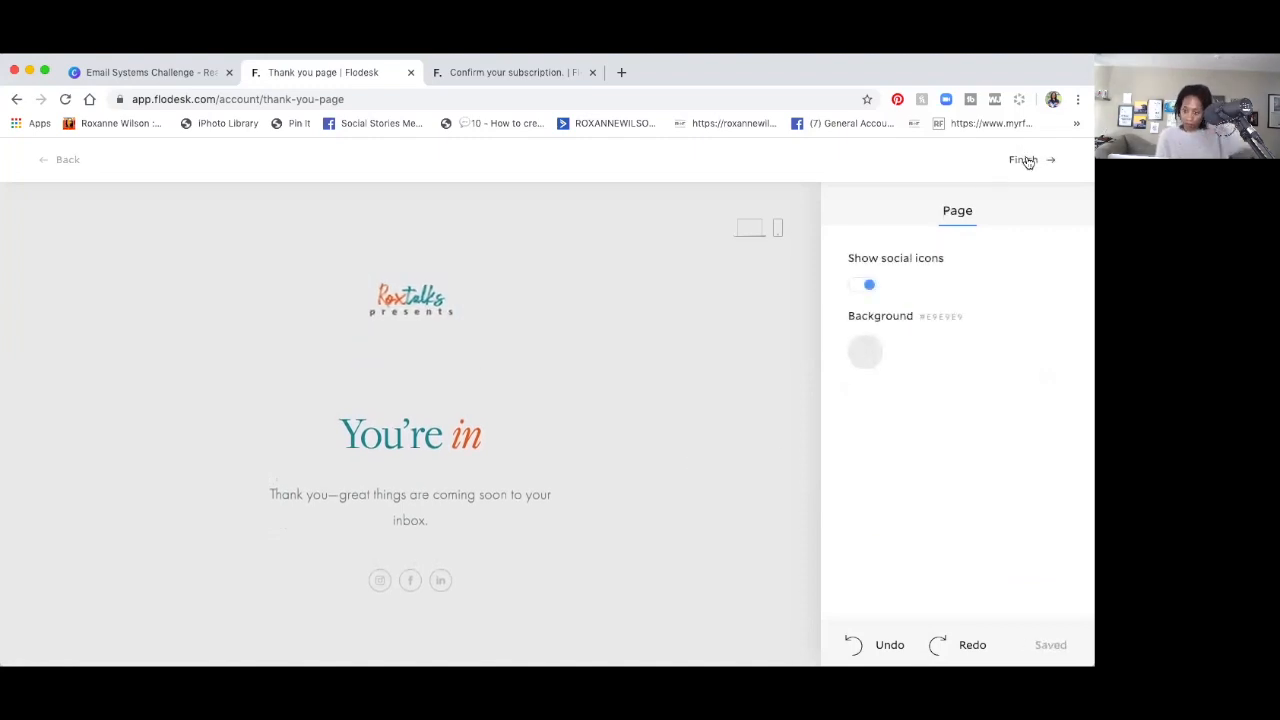
click(1027, 162)
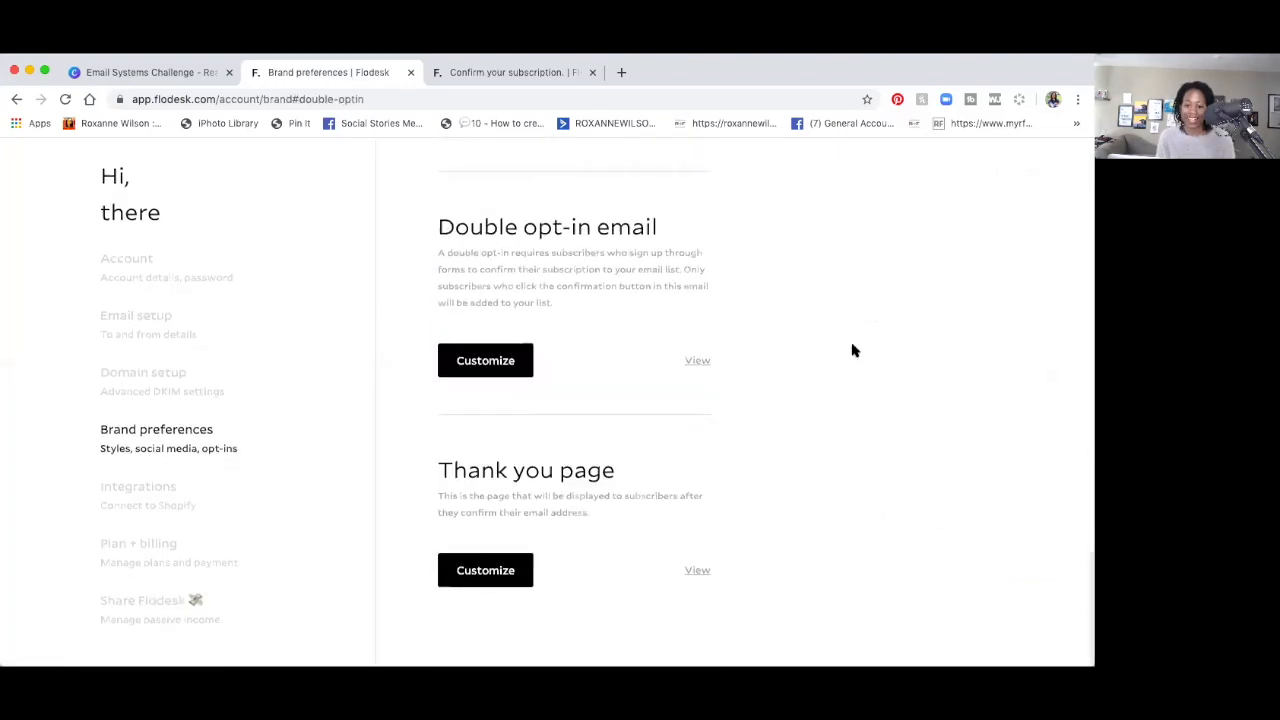
Return to My emails and create a new email from the Proactive client communication template.
scroll(853, 350, up, 3)
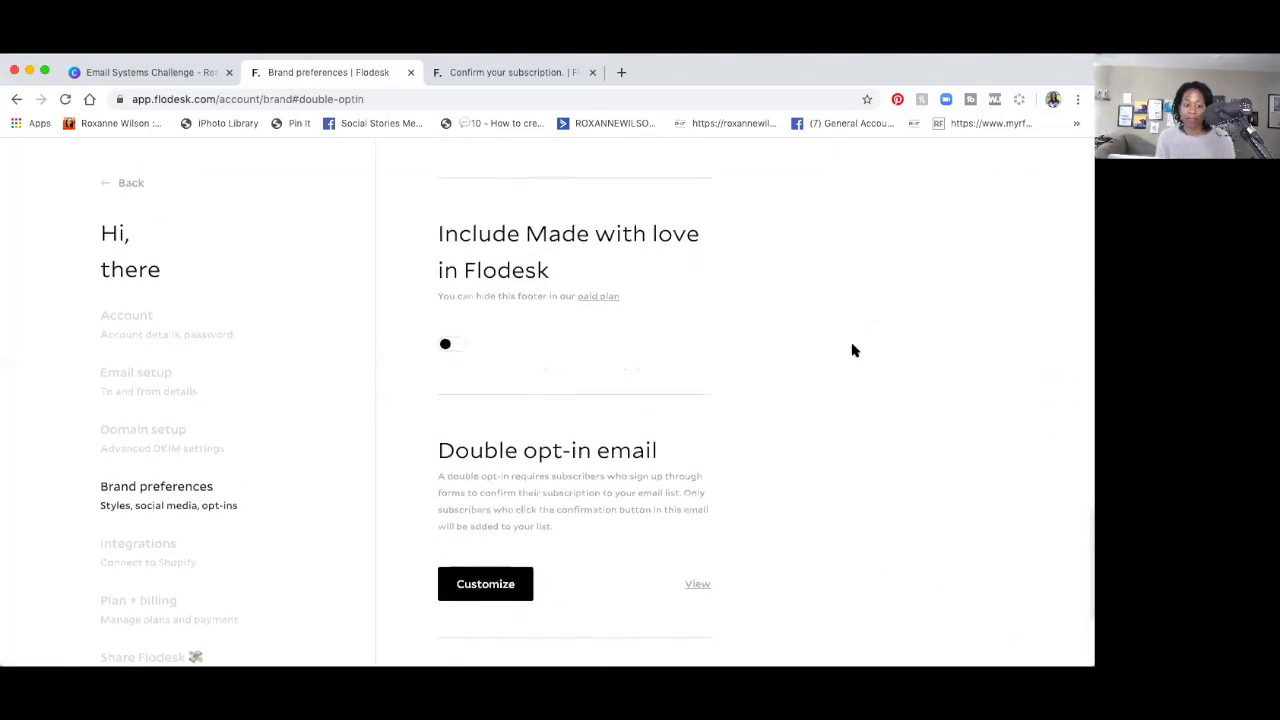
scroll(853, 350, up, 10)
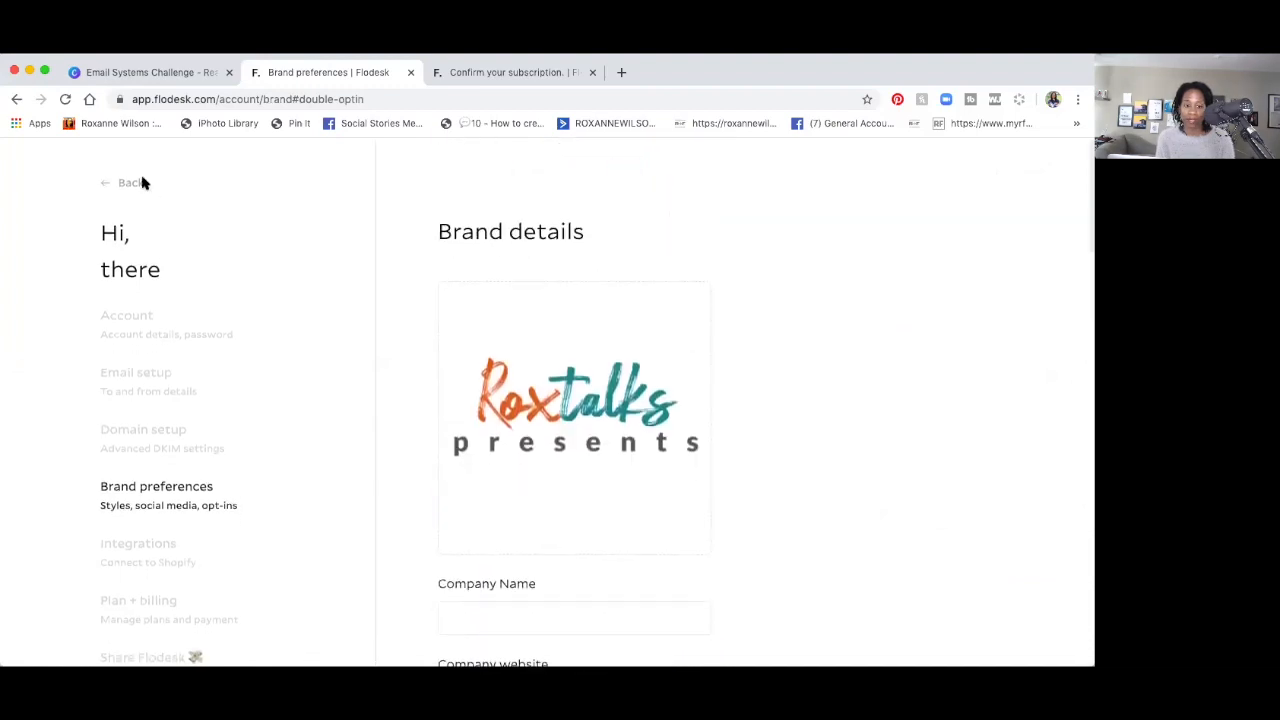
click(117, 182)
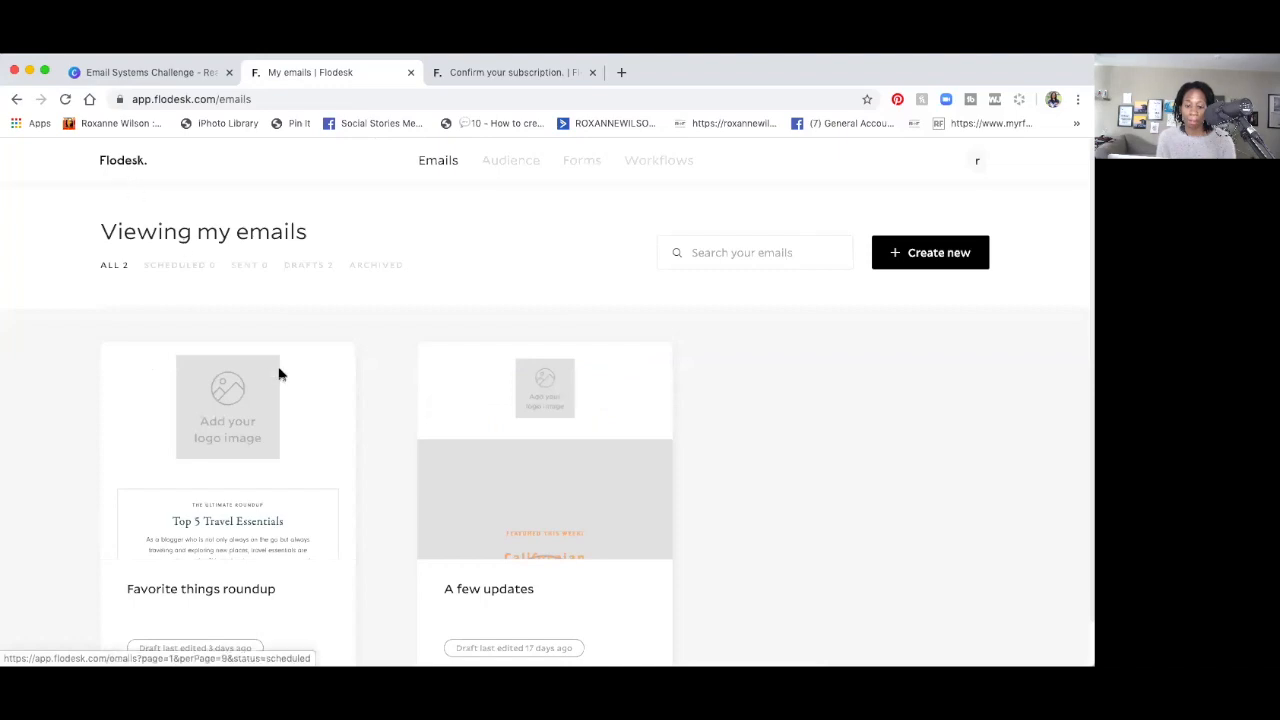
scroll(506, 420, down, 1)
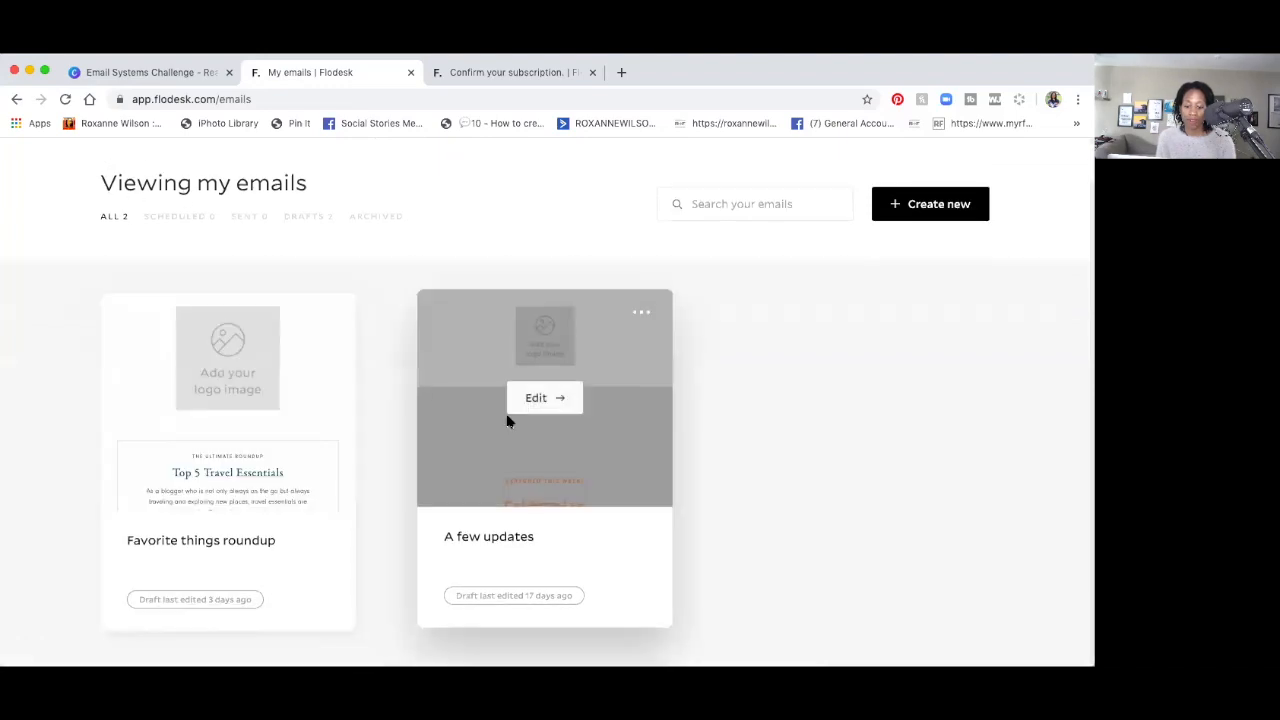
click(906, 212)
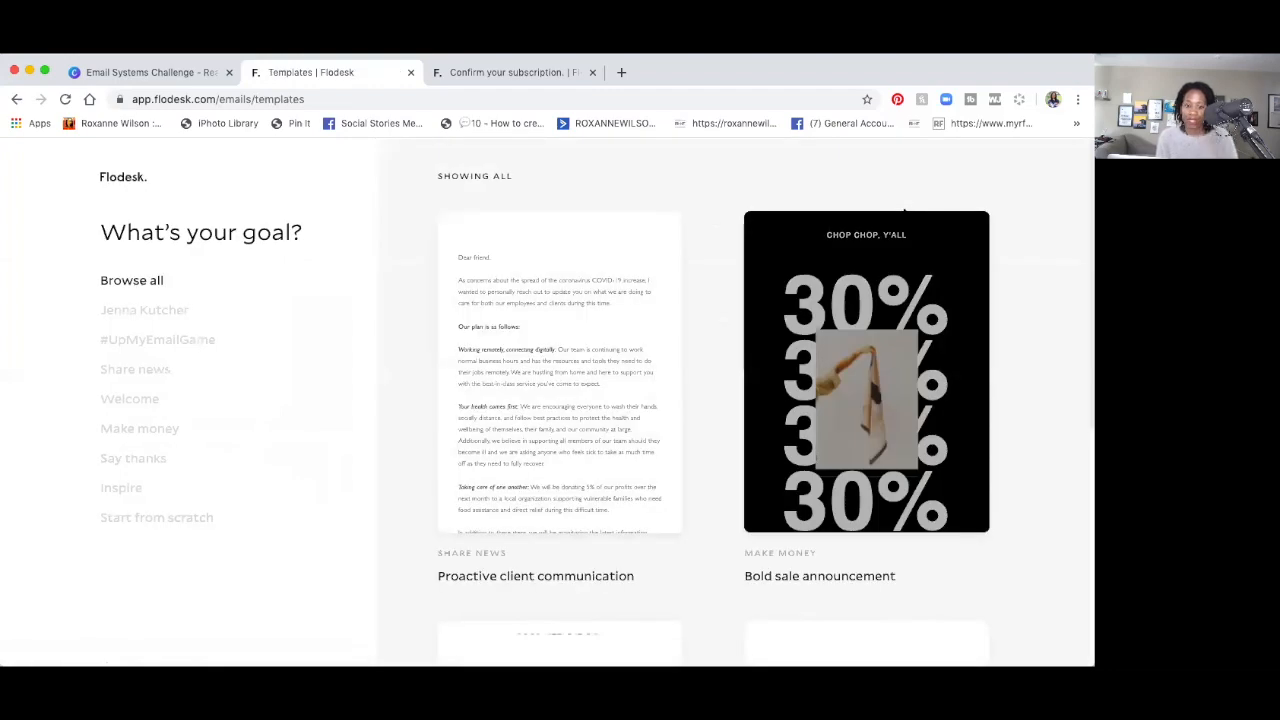
mouse_move(591, 374)
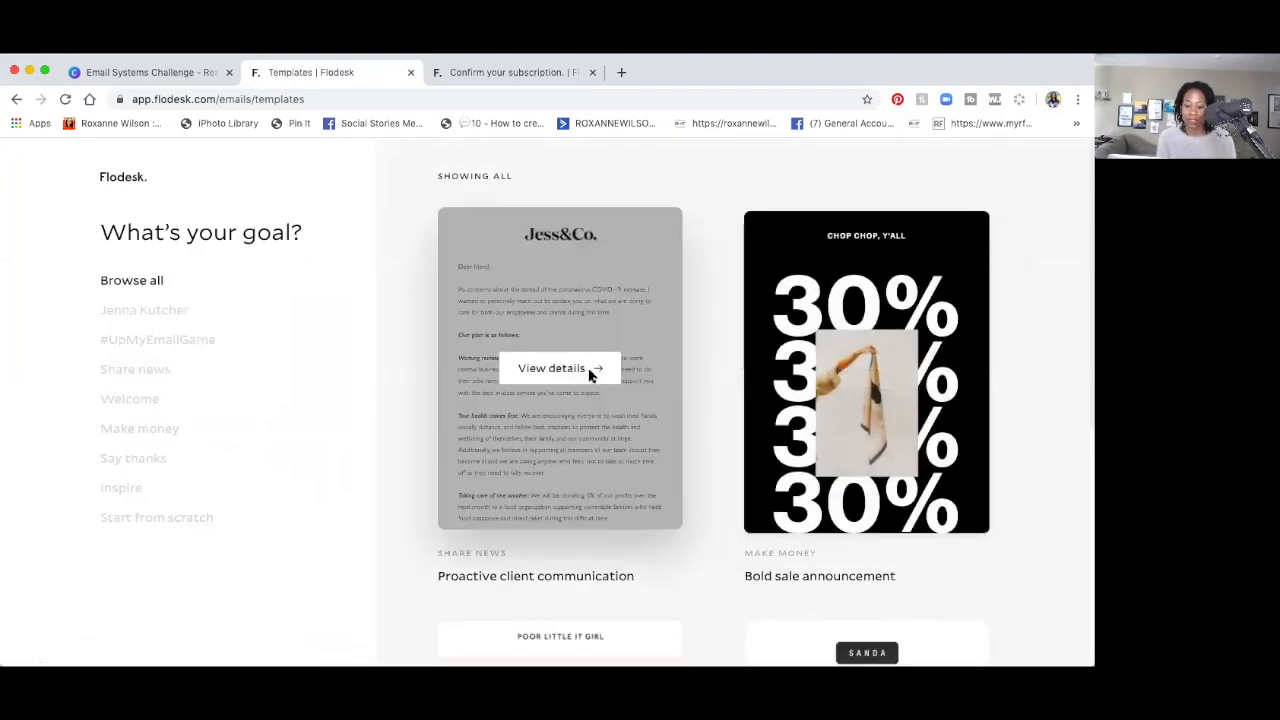
click(586, 321)
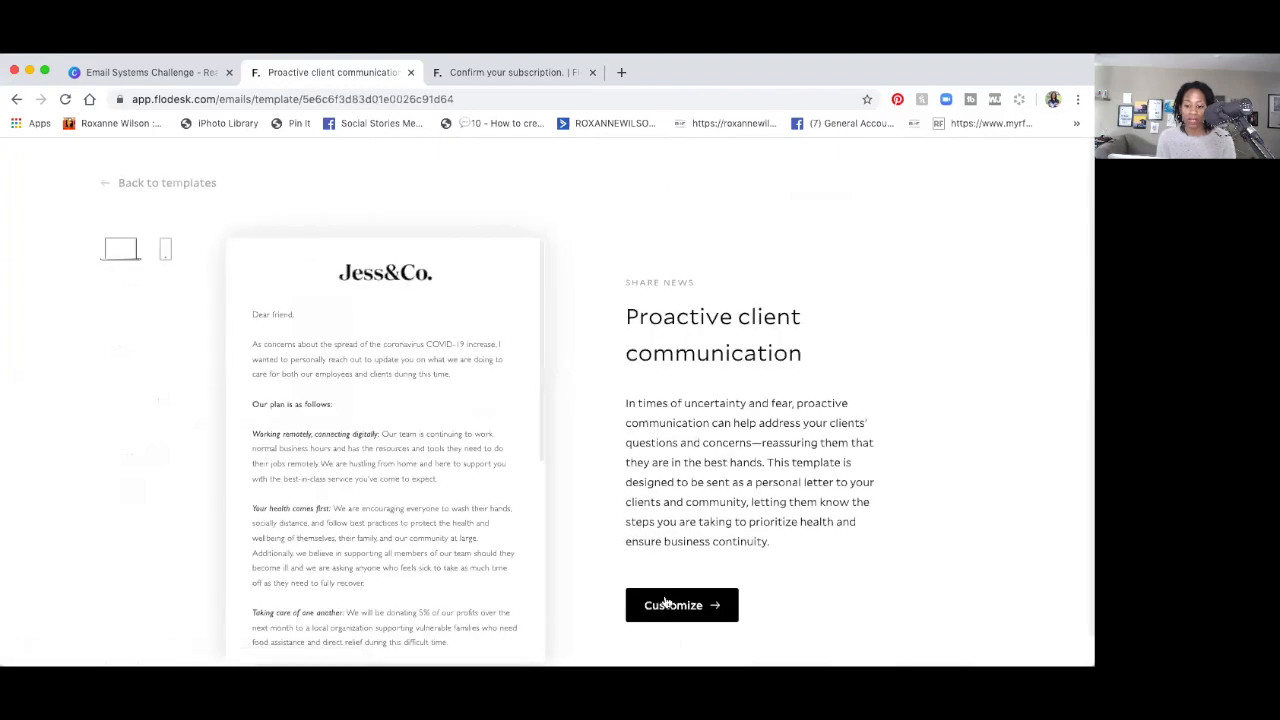
click(666, 604)
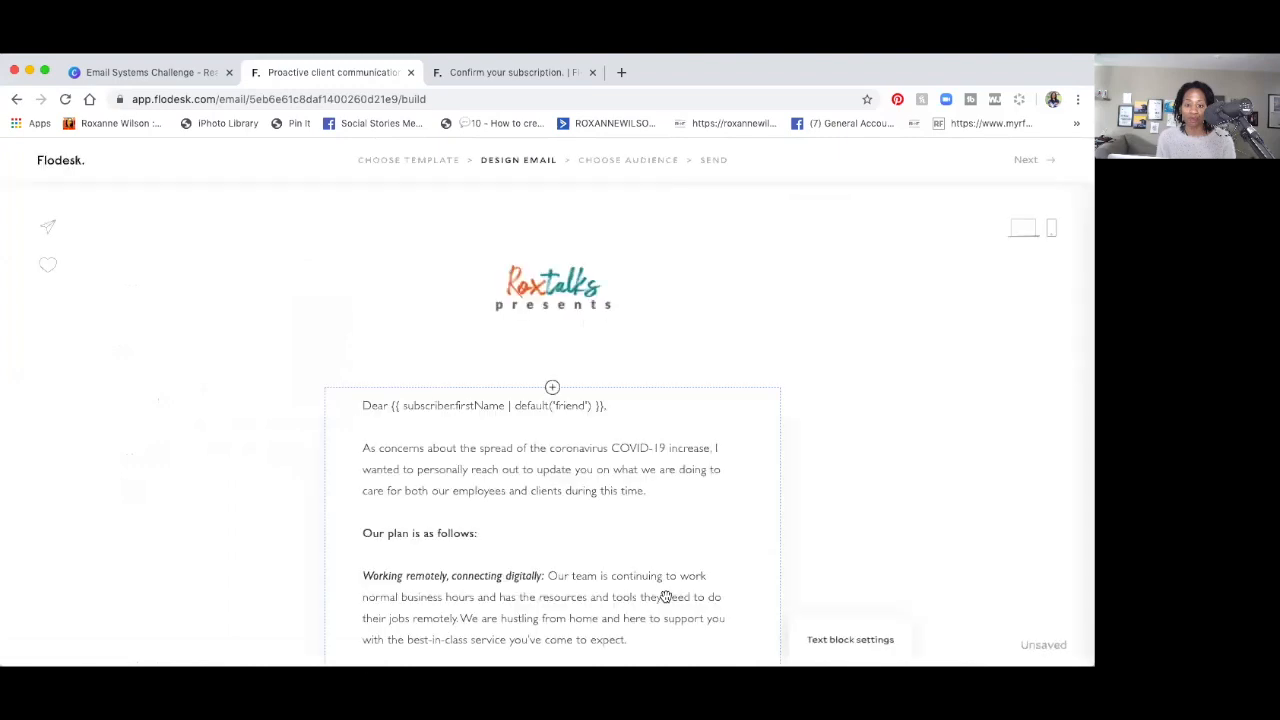
Select the letter's text block and open its Font color palette.
scroll(550, 525, down, 2)
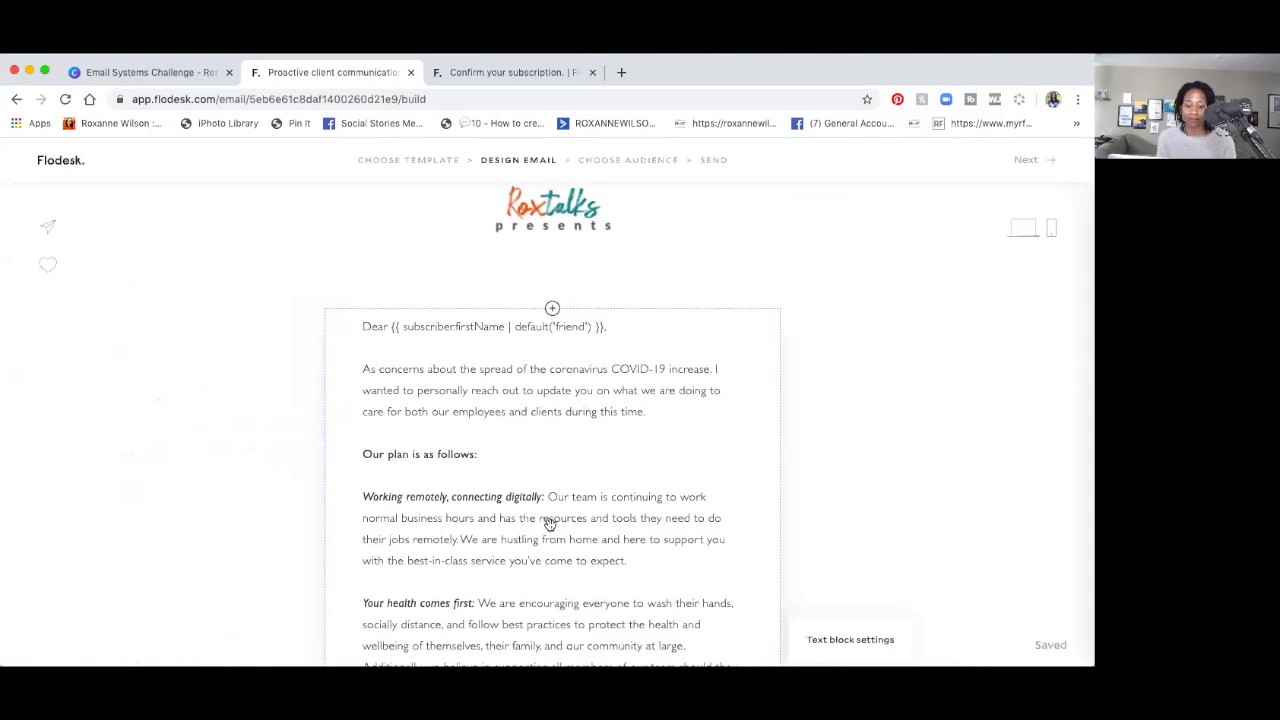
click(575, 391)
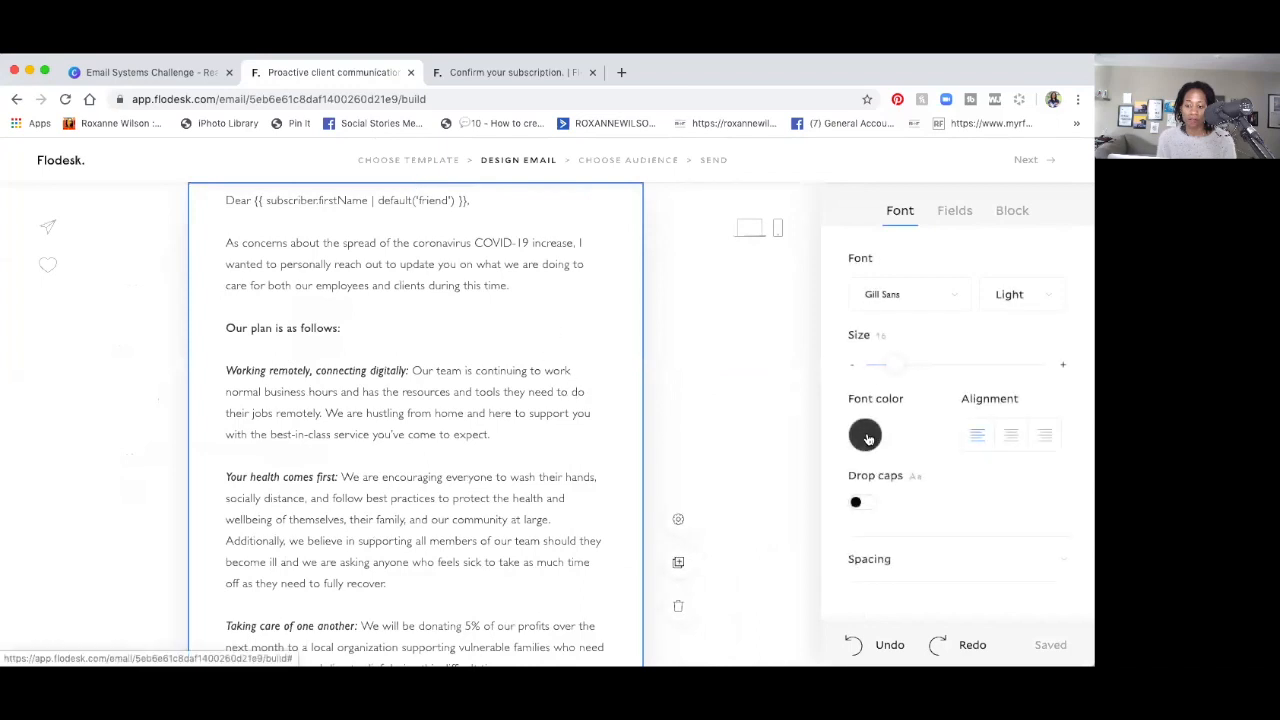
click(866, 436)
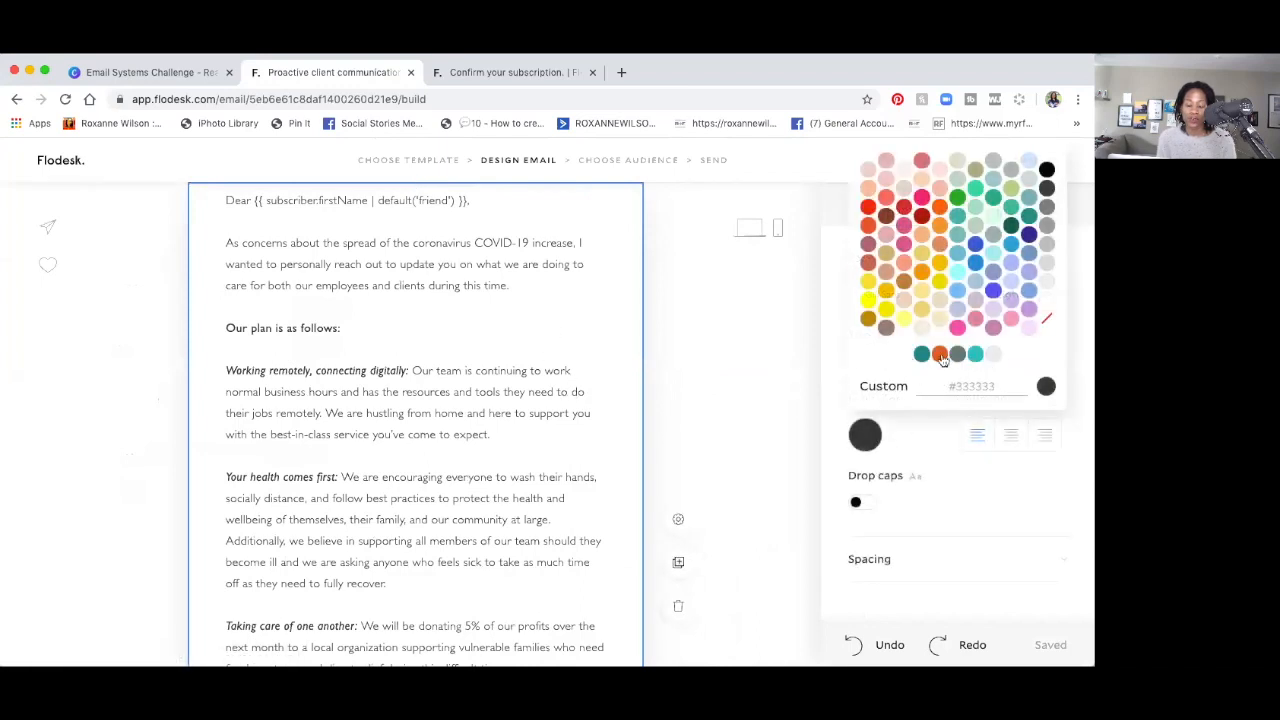